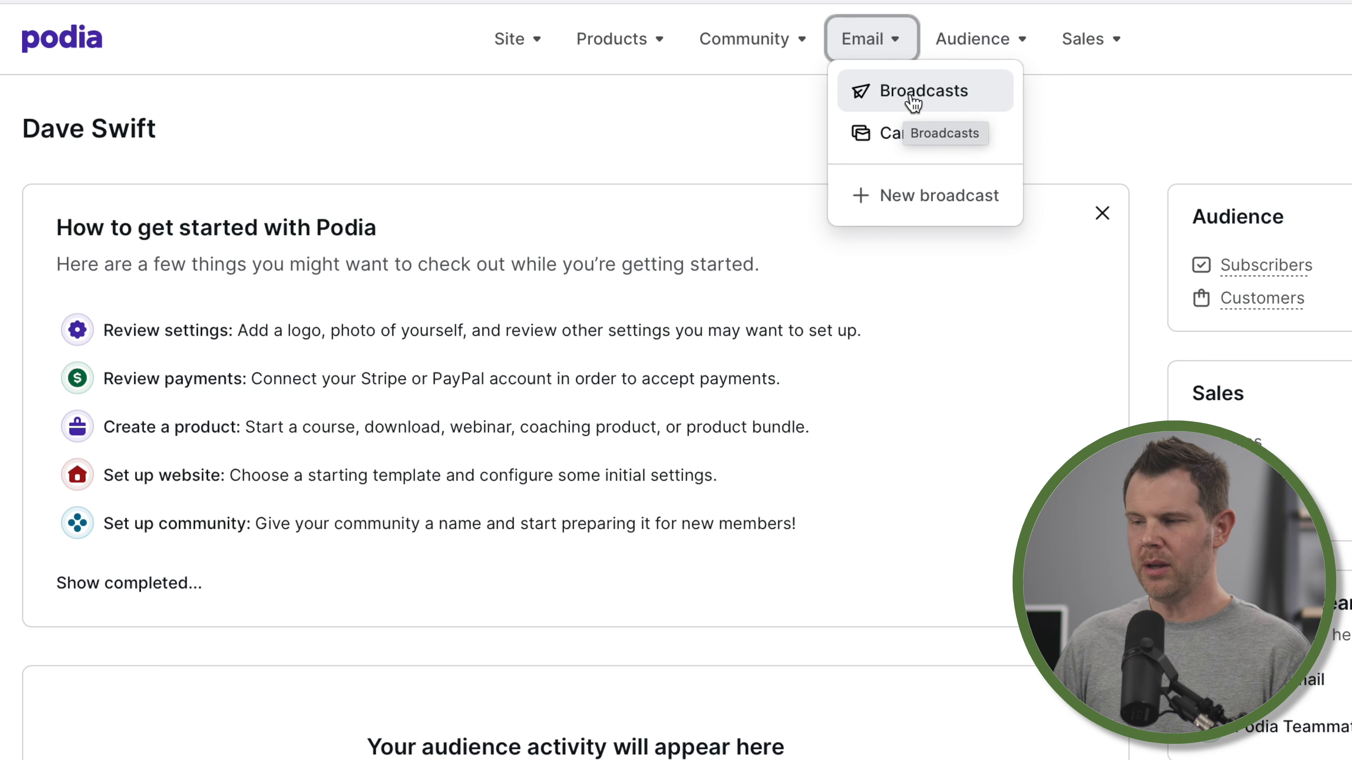
# Start a broadcast named "Songwriter's Toolbox 2/27/24" with subject "5 Ways To Improve Your Bridge" and preview text "They'll turn it up when you..."
pyautogui.click(941, 99)
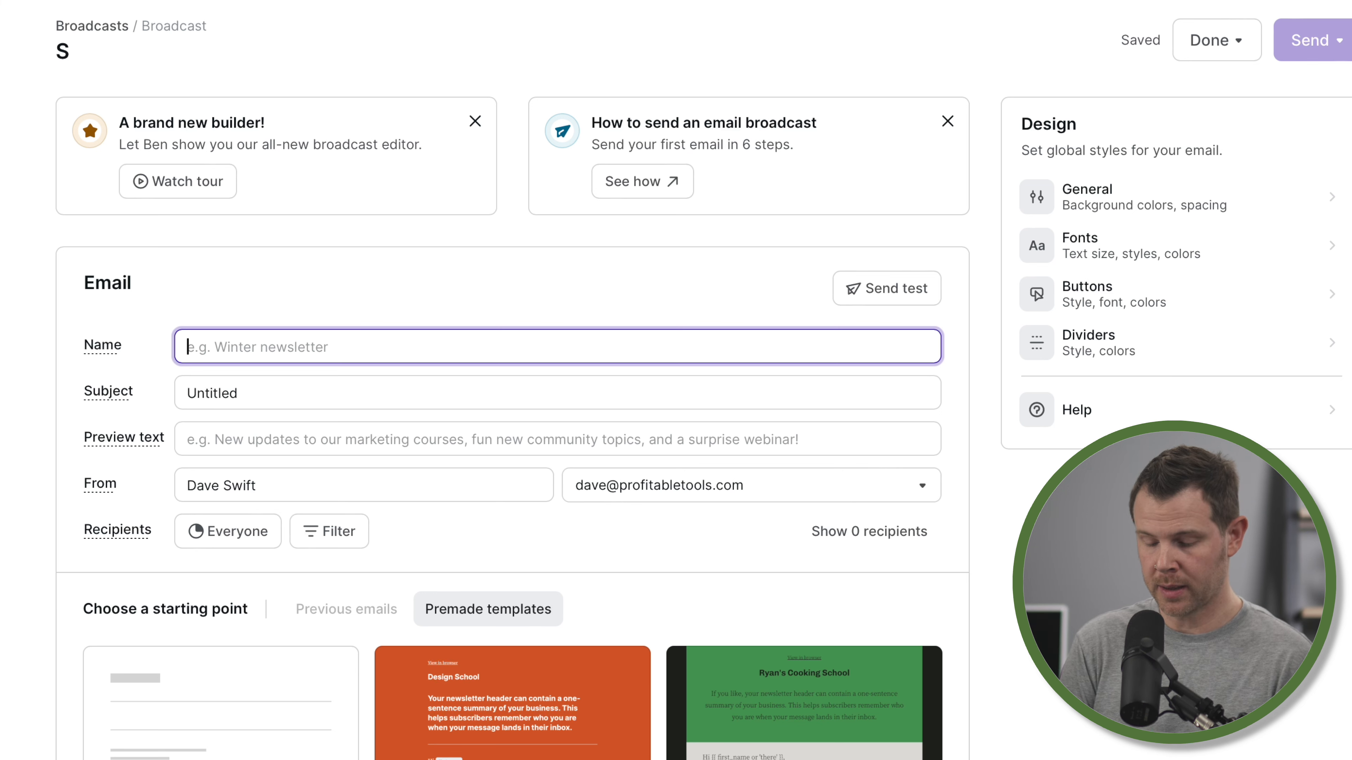
pyautogui.write("Songwriter's Toolbox 2/27")
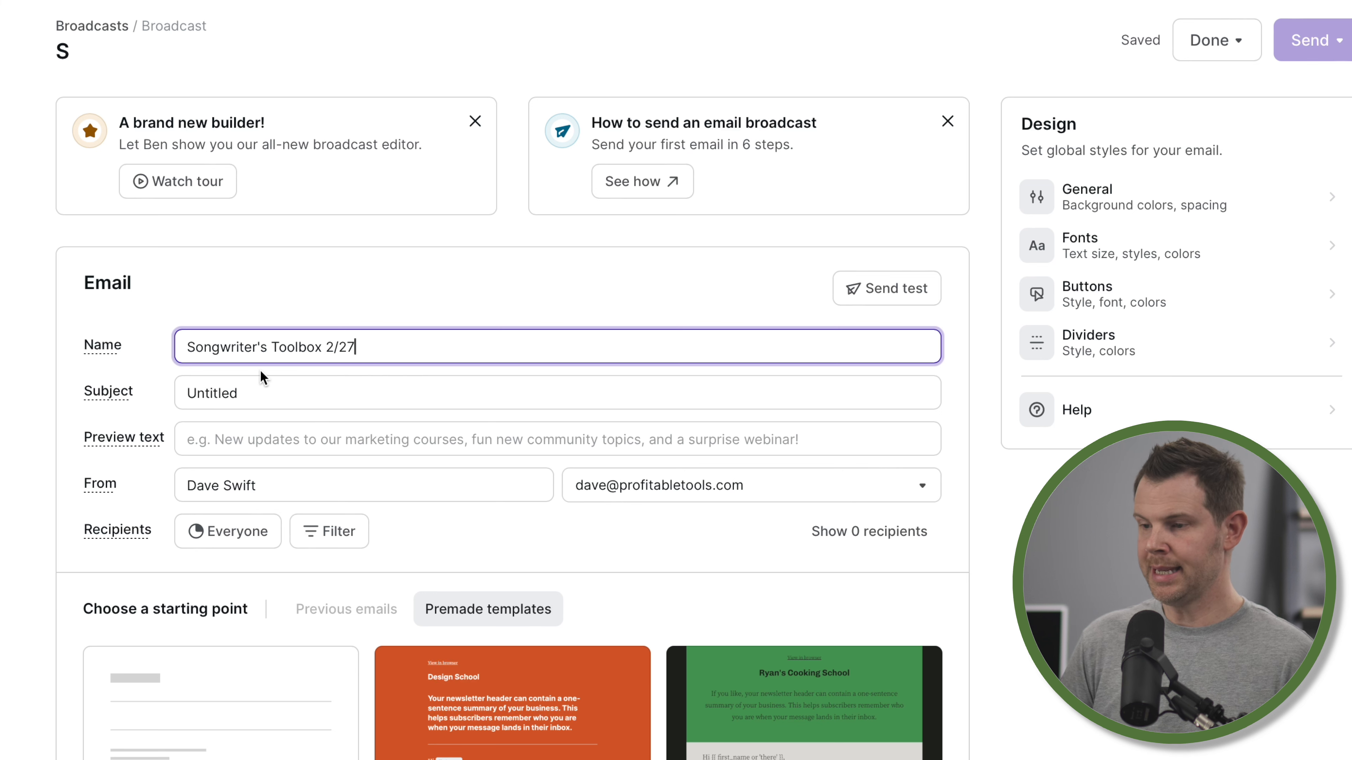
pyautogui.write('/24')
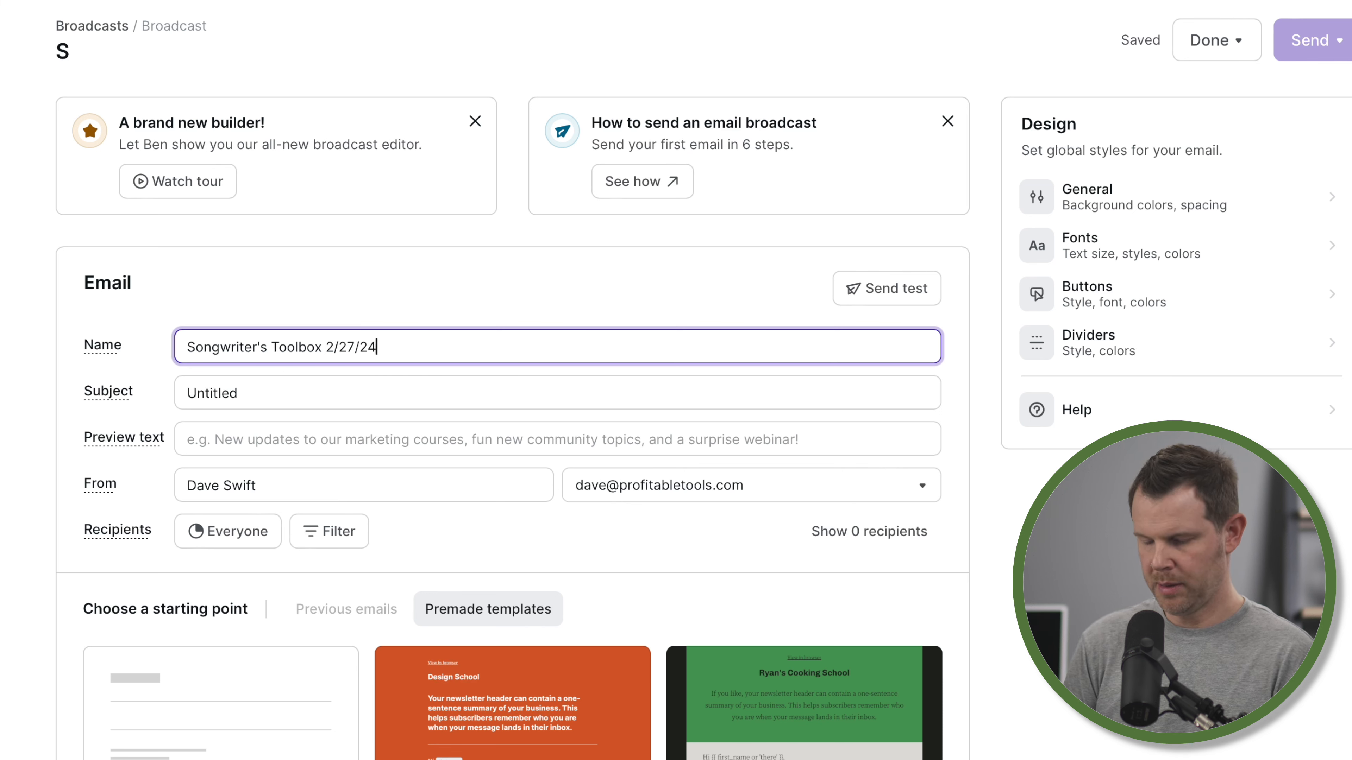
pyautogui.click(301, 398)
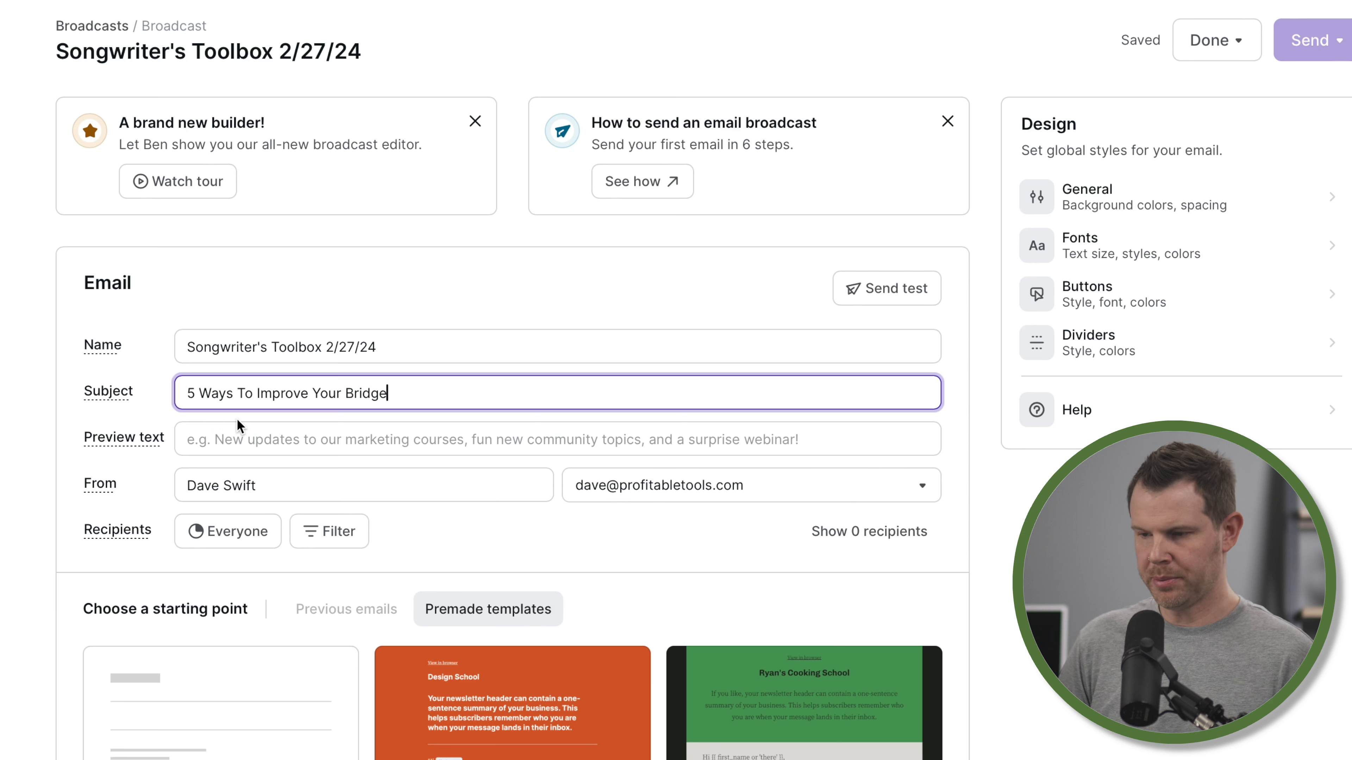
pyautogui.click(220, 439)
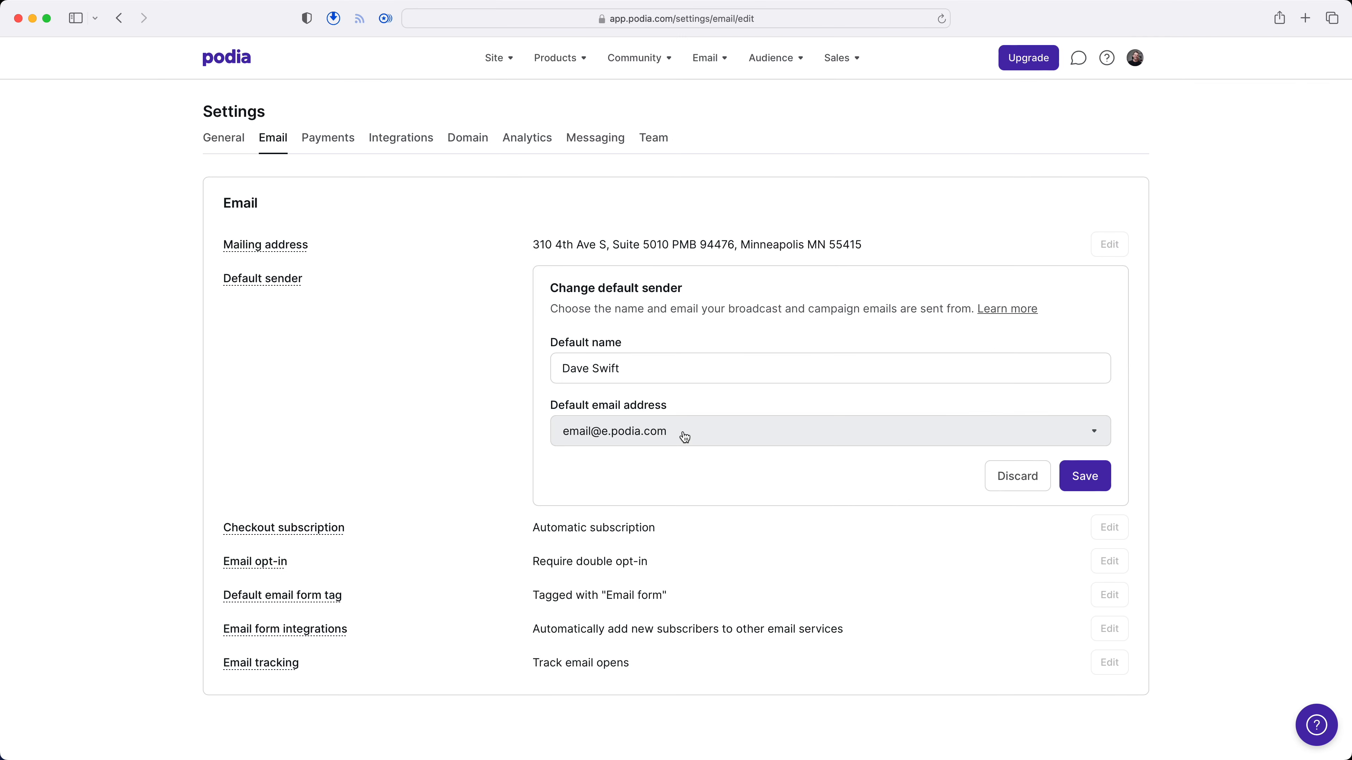
# Change the default sender email address and validate its domain with a TXT record named scph0224._domainkey containing the DKIM value in Cloudflare
pyautogui.click(685, 436)
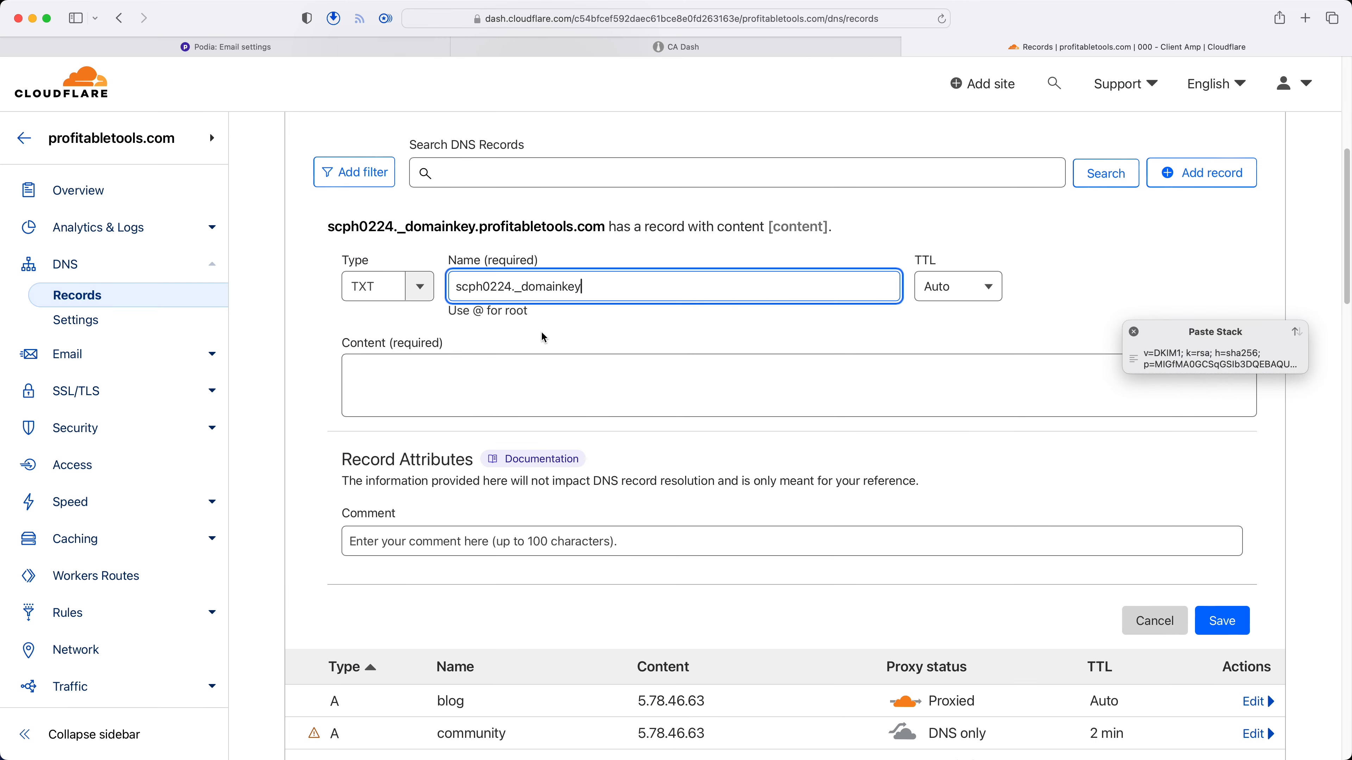
pyautogui.click(532, 365)
pyautogui.write('v=DKIM1; k=rsa; h=sha256; p=MIGfMA0GCSqGSIb3DQEBAQUAA4GNADCBiQKBgQCh5UJ/il/eBsrKRiq4iY4uPlONsbGknX7HOqjXmYneJ3oOJo9LXXb/23RAYGjqVq0RtpBYtHNiG+CFQuEeq07kRjQJ421tNewKEDeA/oOqw0nScLWiXe00G4TxK4BPUgRPQMe8QsTjJh1i32Moc0gadZ3VMrmAPkRmaVQuJgIedwIDAQAB')
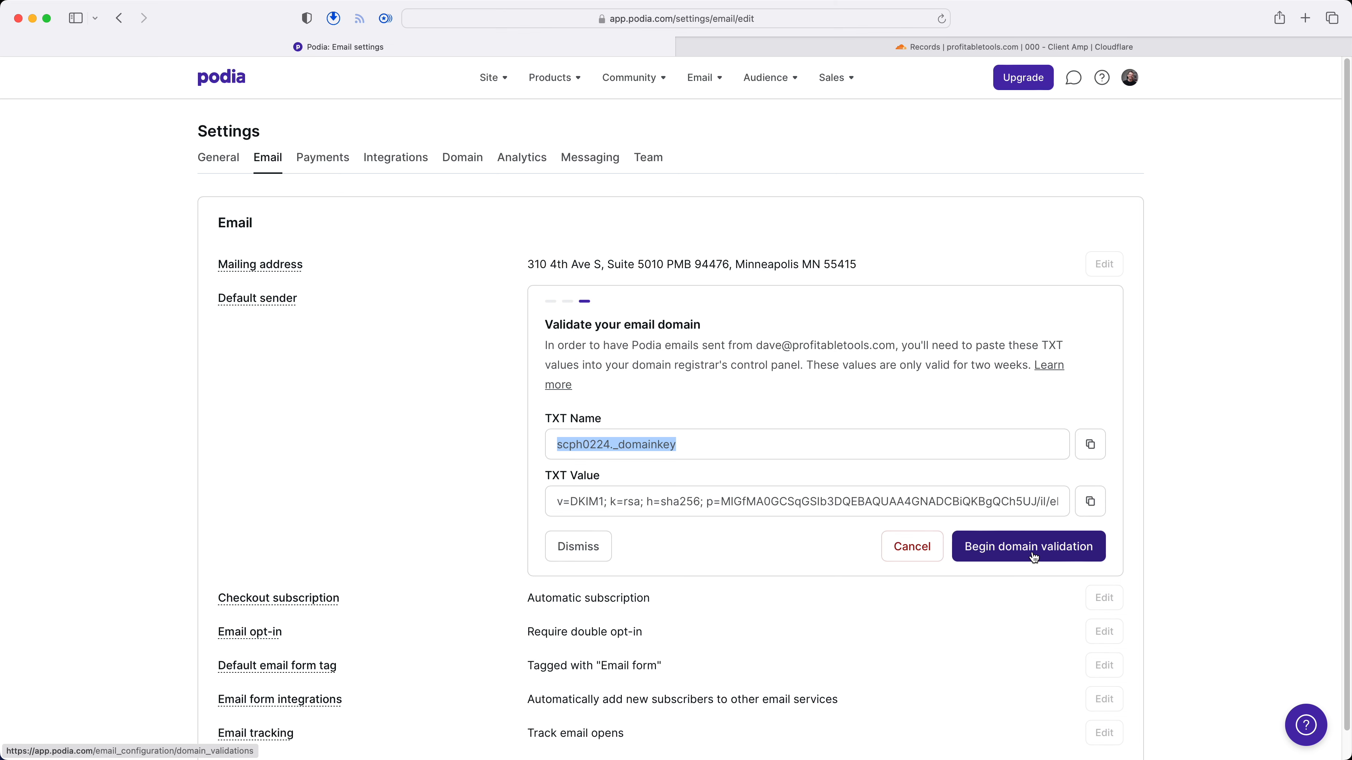
pyautogui.click(1032, 554)
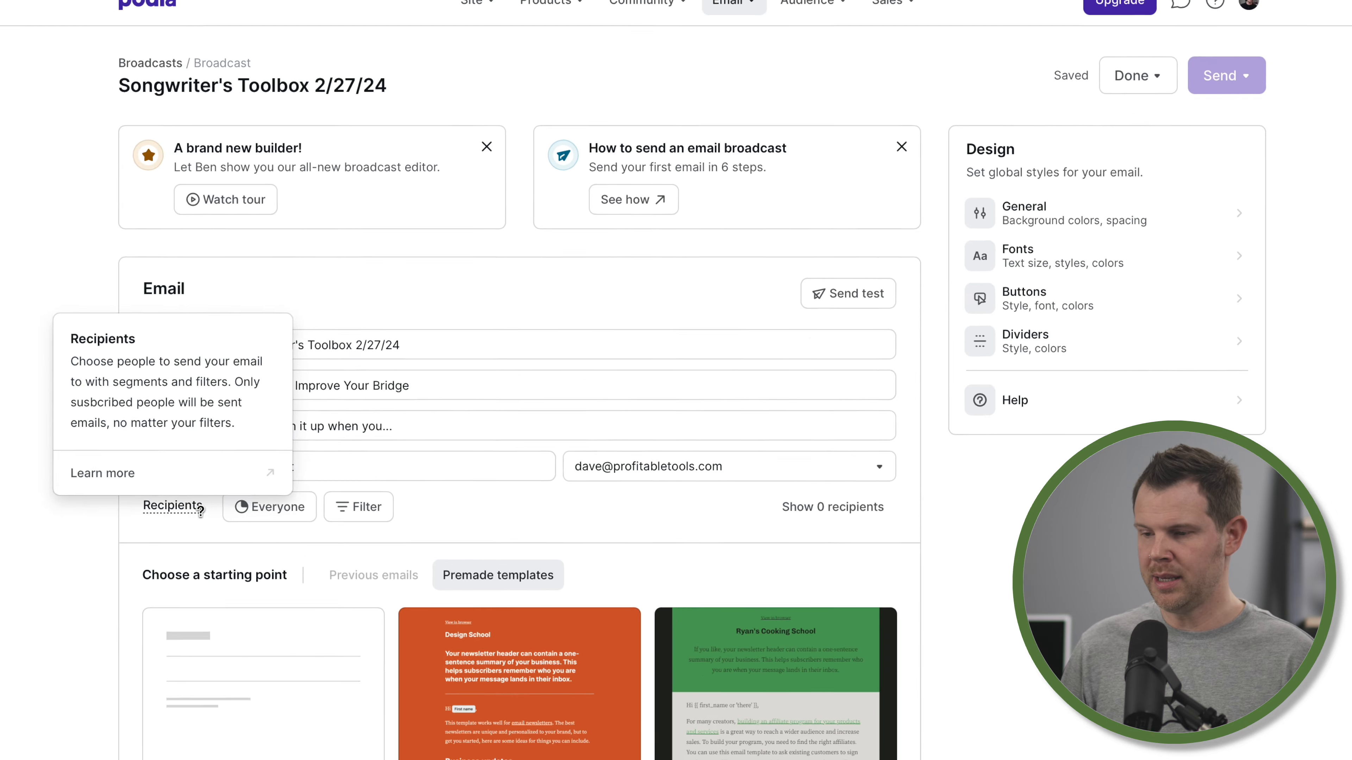
# Look through the recipient segments and the Subscribers segment's editing options, leaving Everyone selected
pyautogui.click(229, 536)
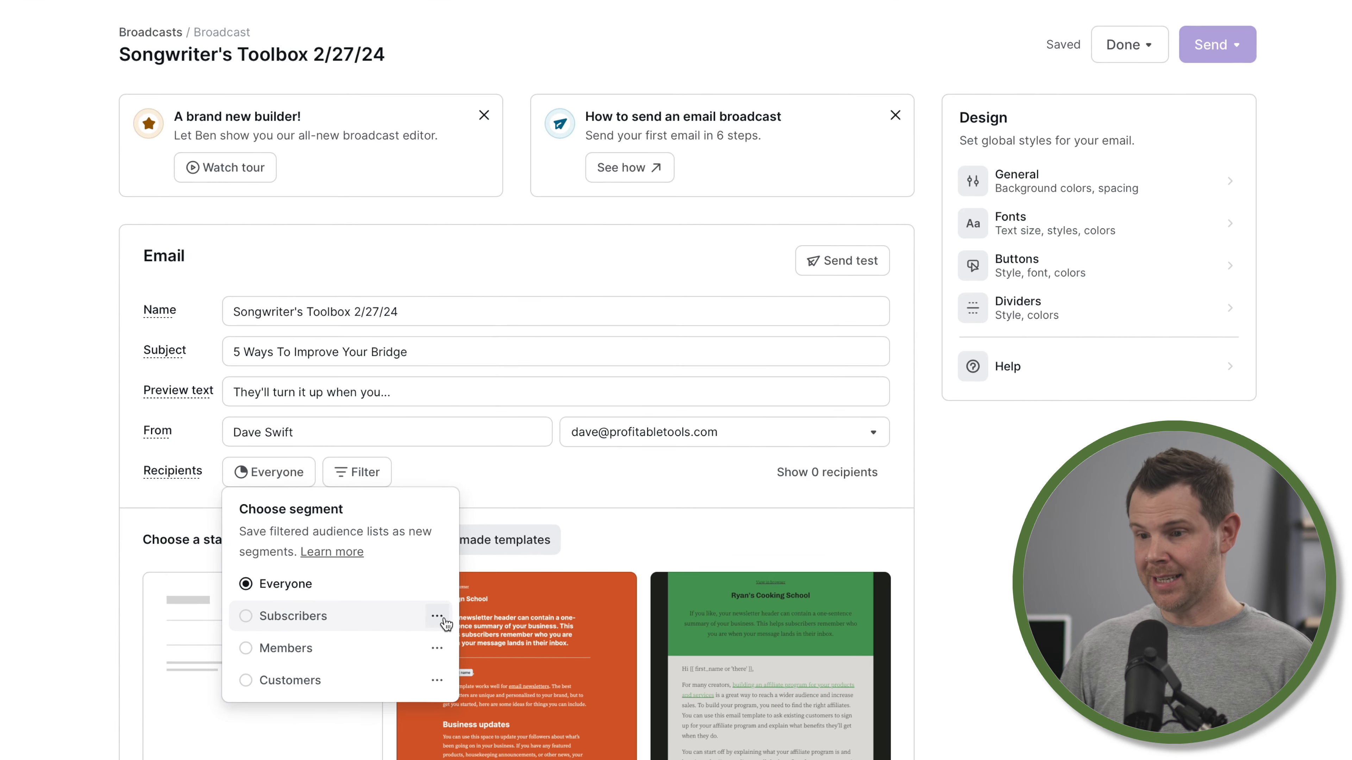
pyautogui.click(444, 619)
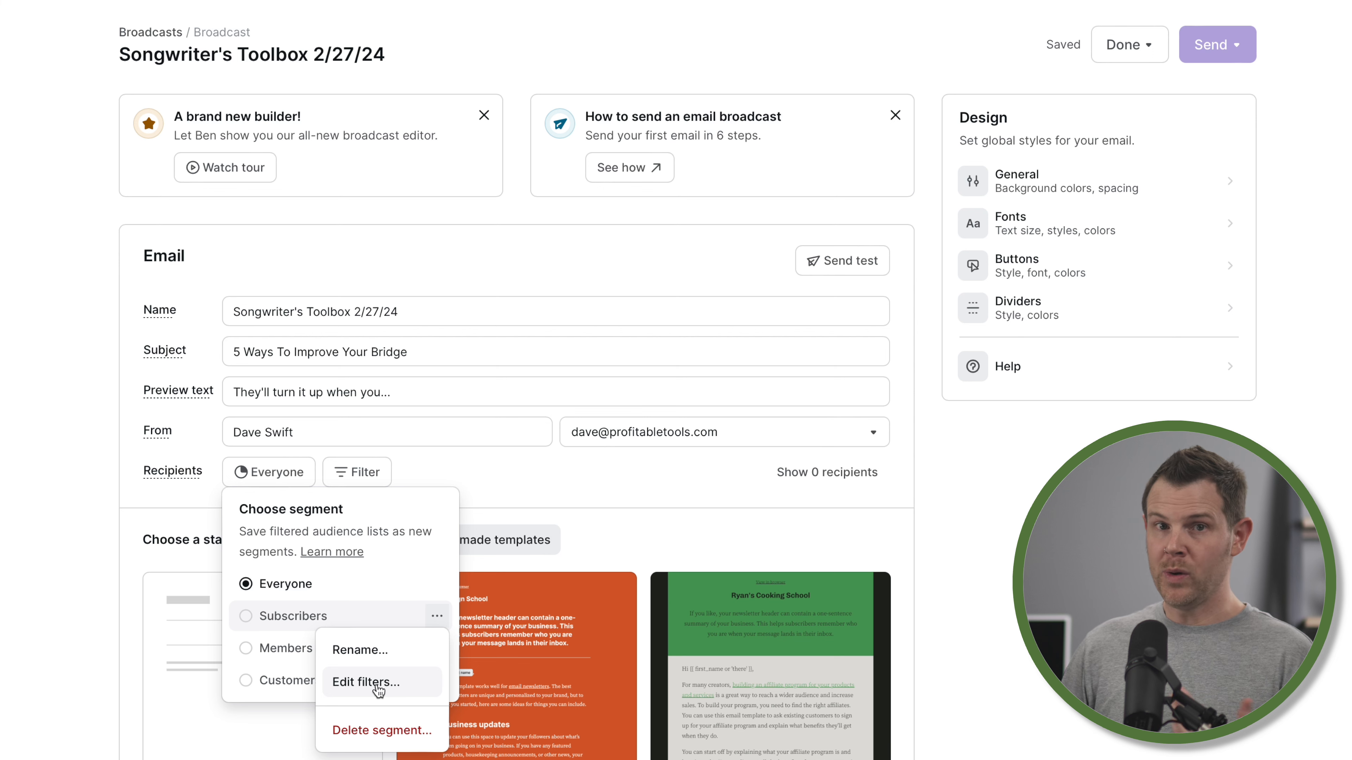
pyautogui.click(422, 463)
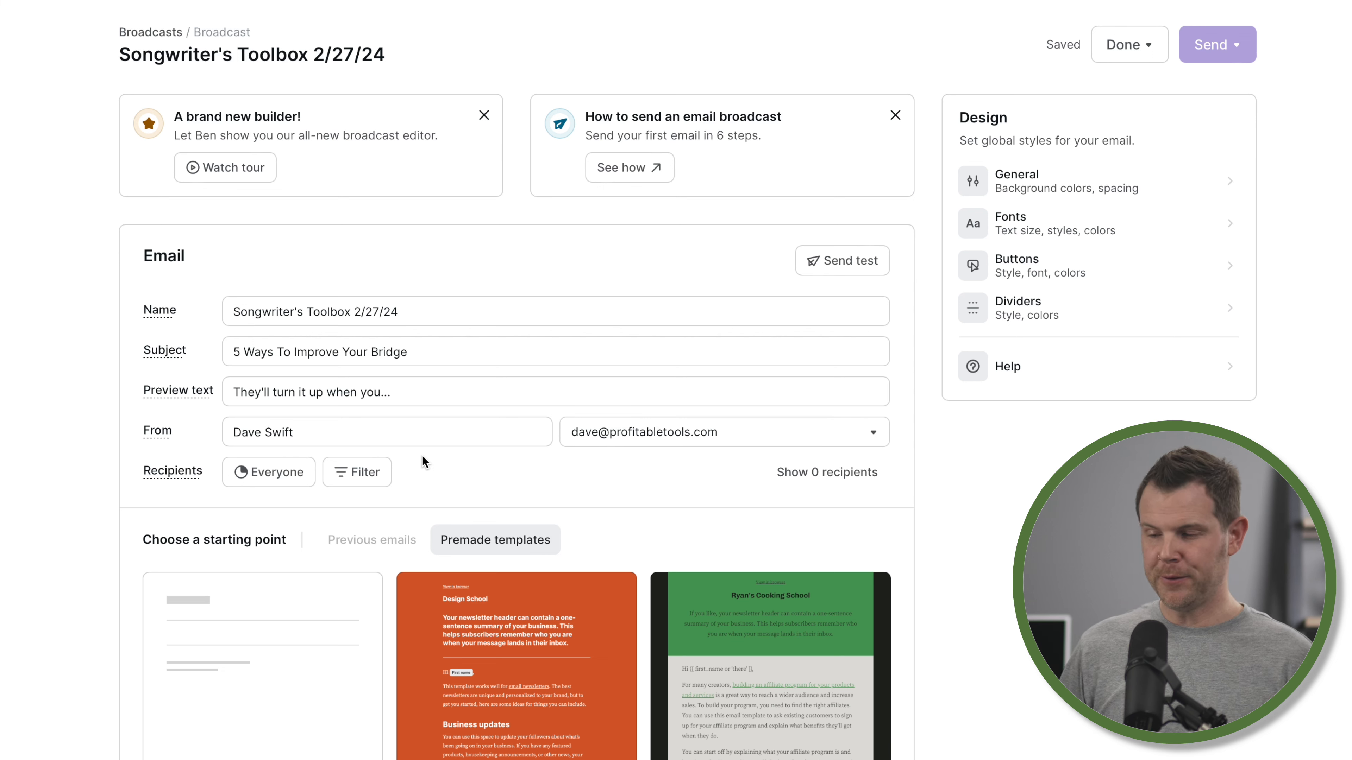
# Try a recipient filter for people who have spent more than $500 USD
pyautogui.click(375, 471)
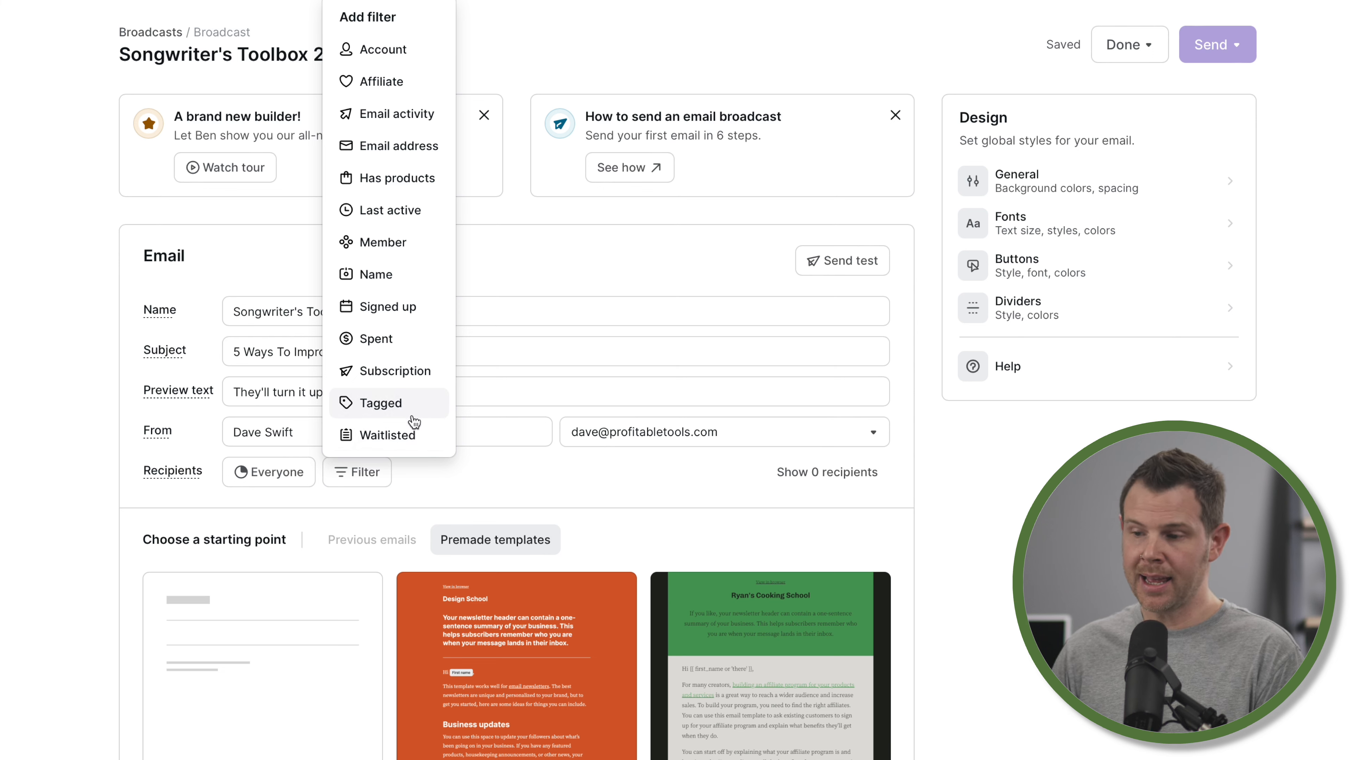
pyautogui.click(398, 353)
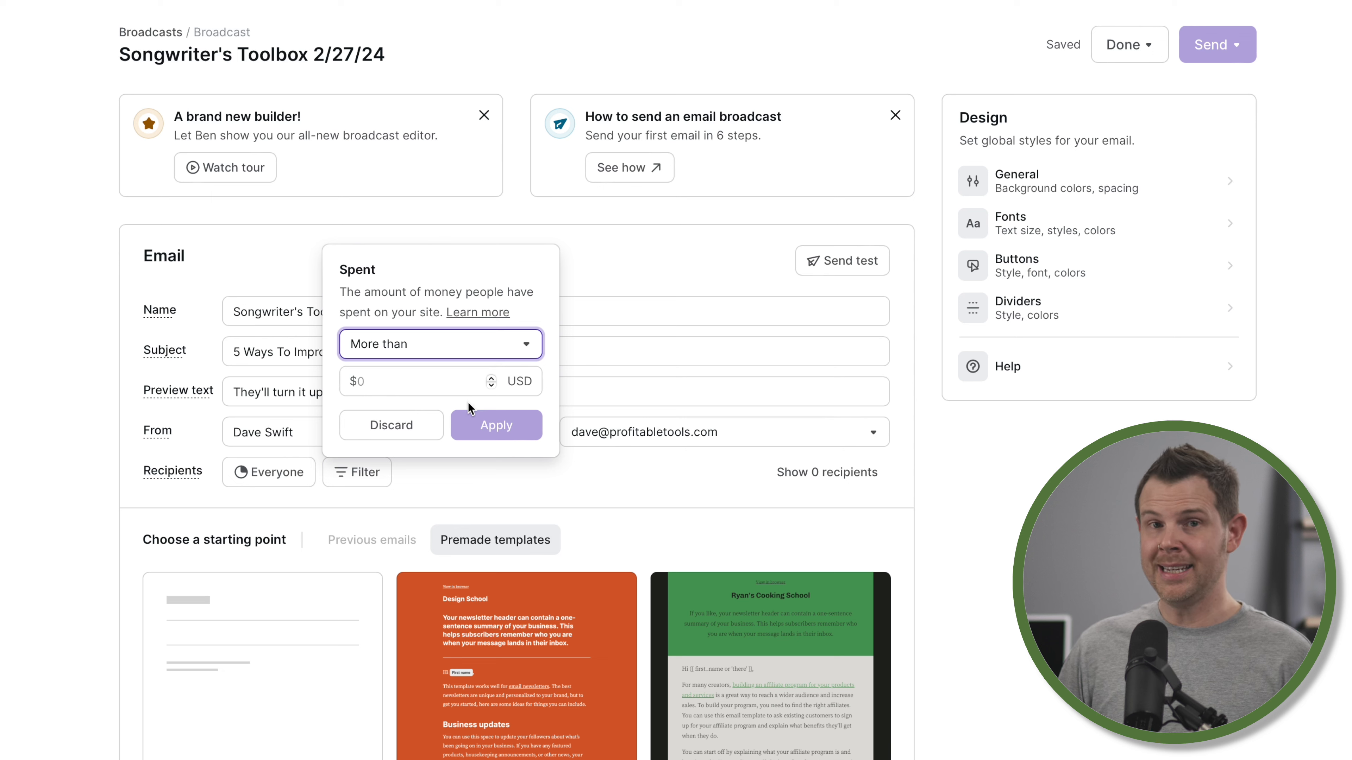
pyautogui.click(431, 379)
pyautogui.write('52')
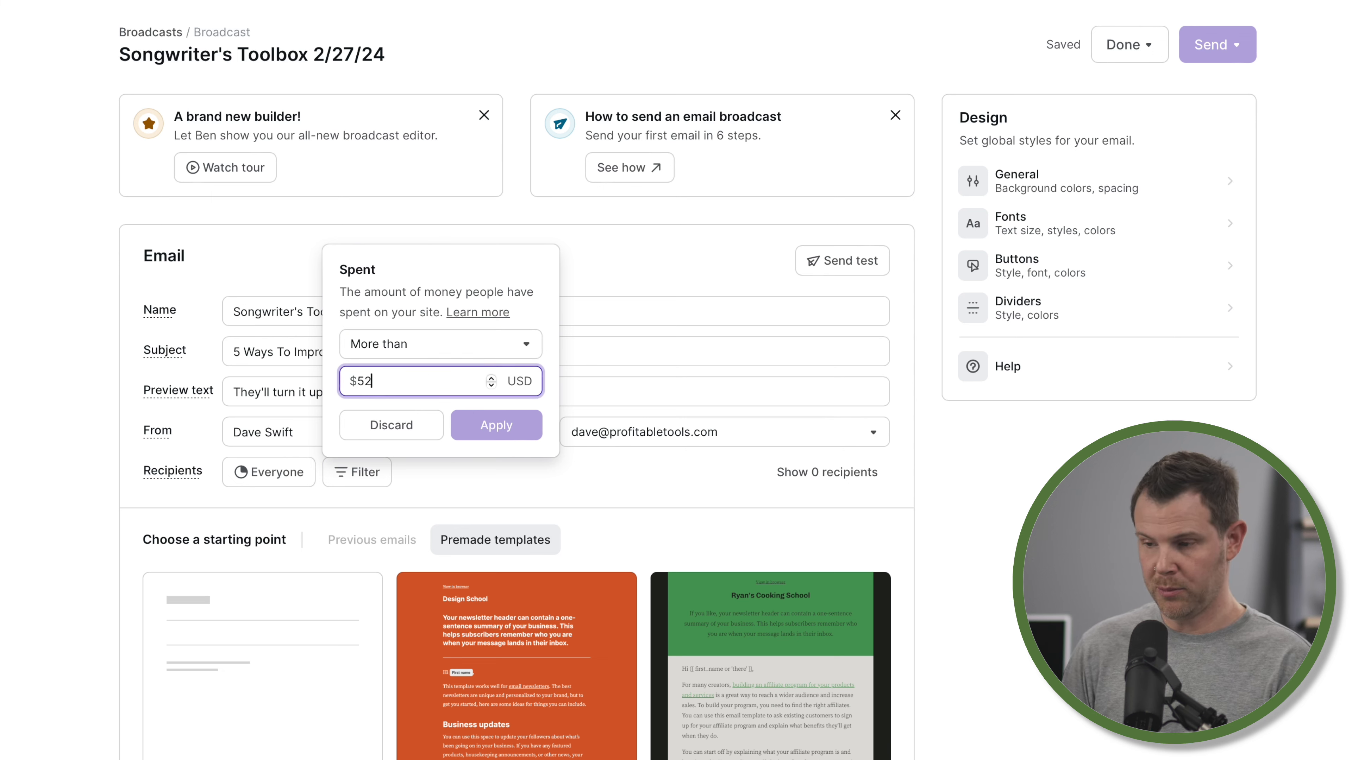
pyautogui.press('BackSpace')
pyautogui.write('00')
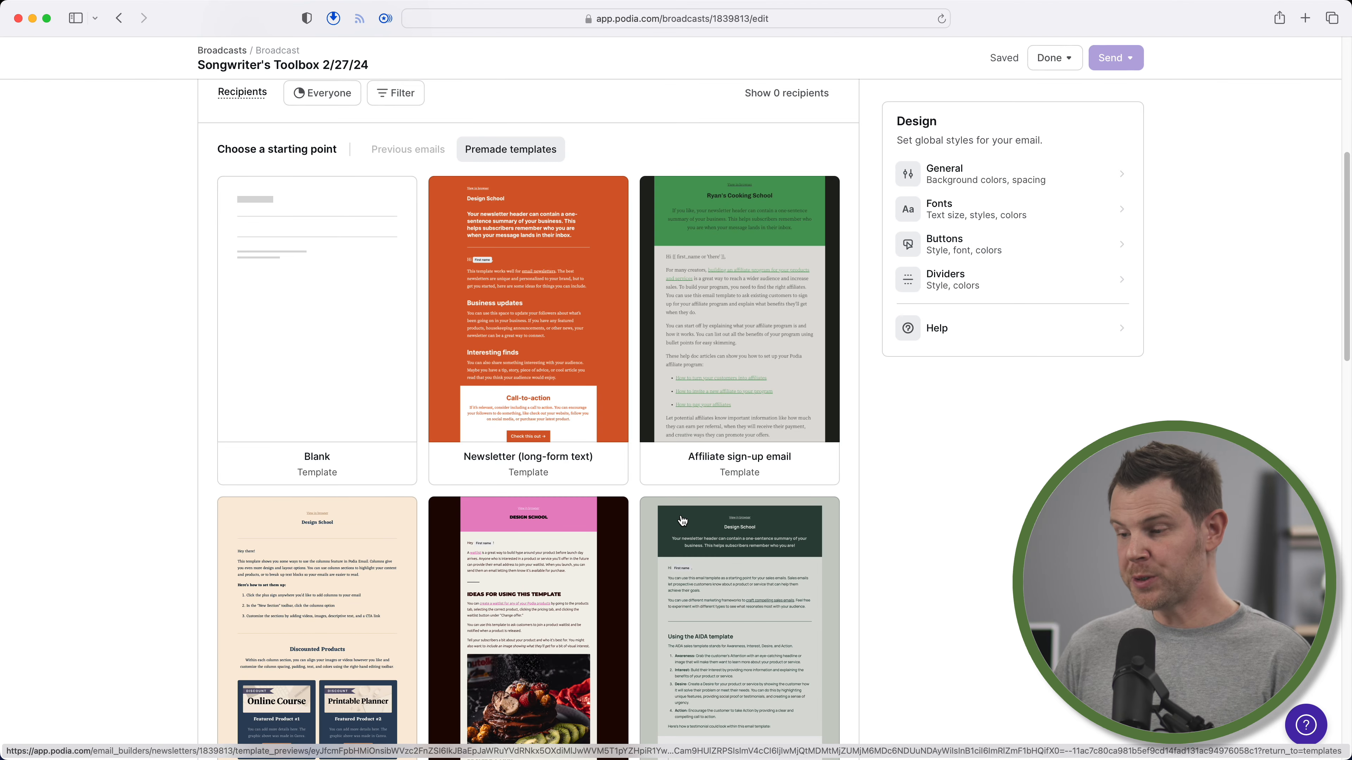
# Browse the premade email templates and apply the Blank template
pyautogui.scroll(-1, 683, 522)
pyautogui.scroll(-10, 683, 521)
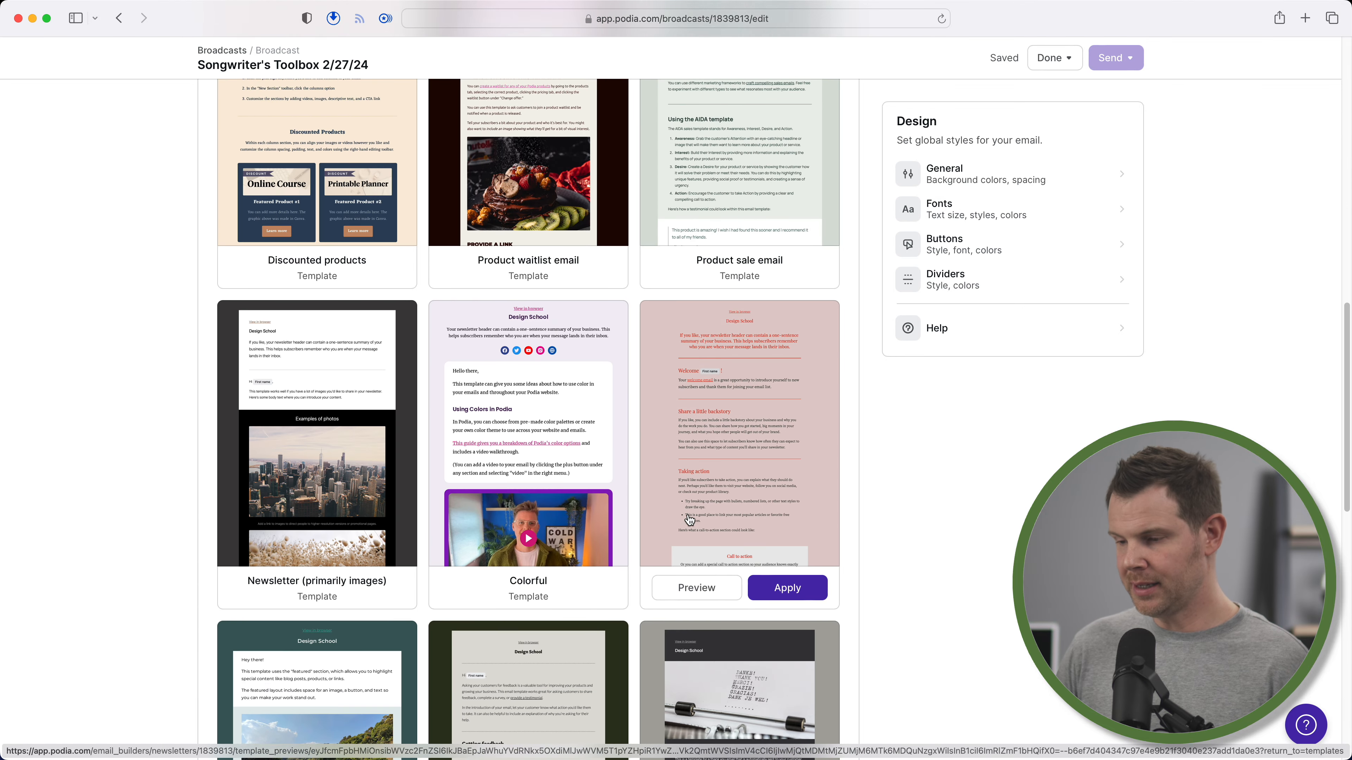
pyautogui.scroll(-7, 714, 514)
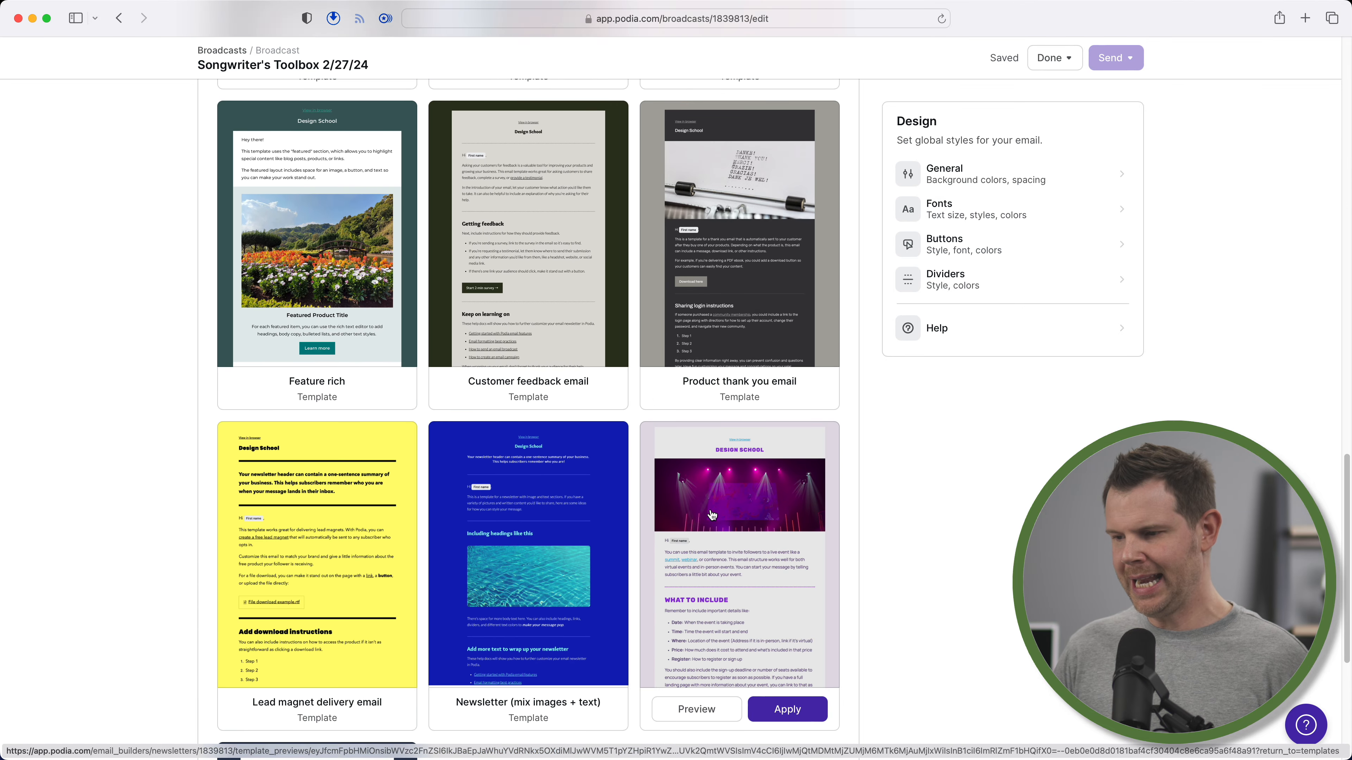
pyautogui.scroll(-3, 711, 514)
pyautogui.scroll(15, 711, 514)
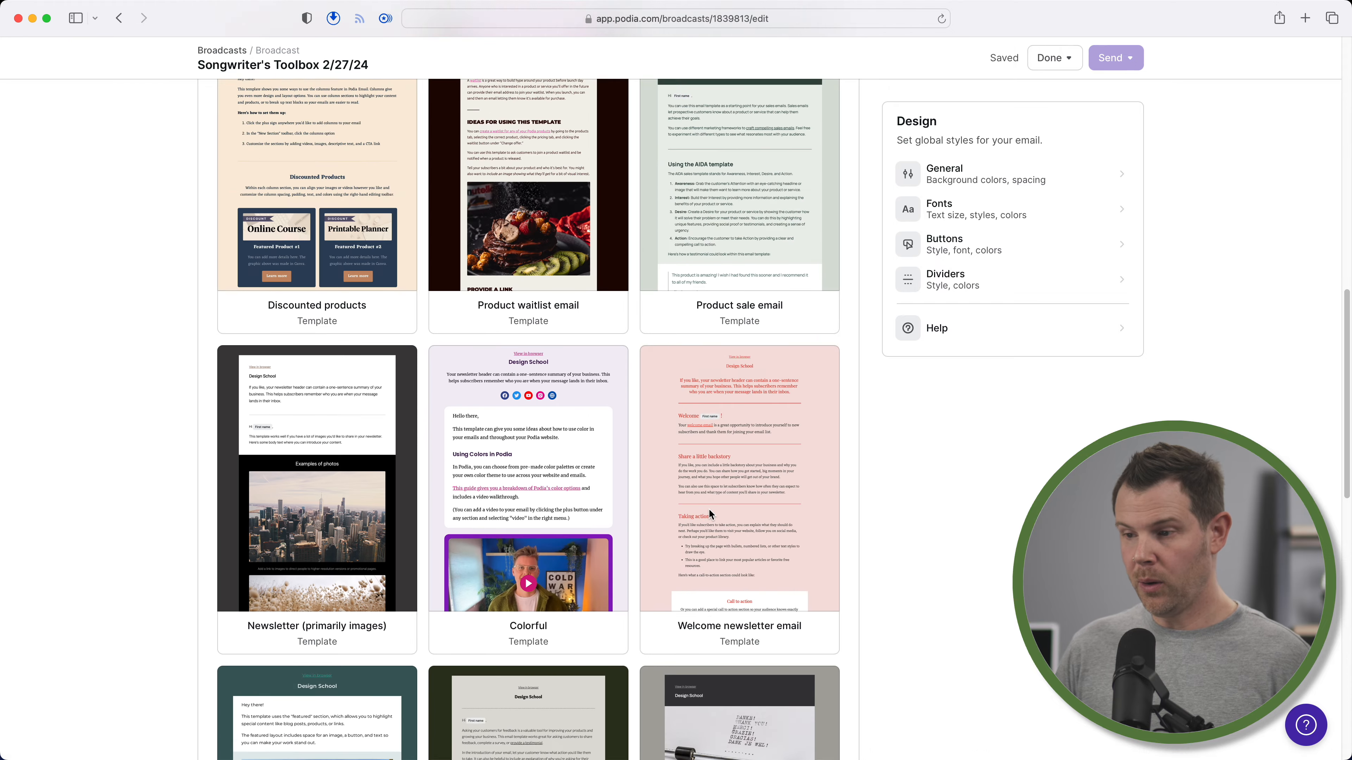
pyautogui.scroll(4, 710, 515)
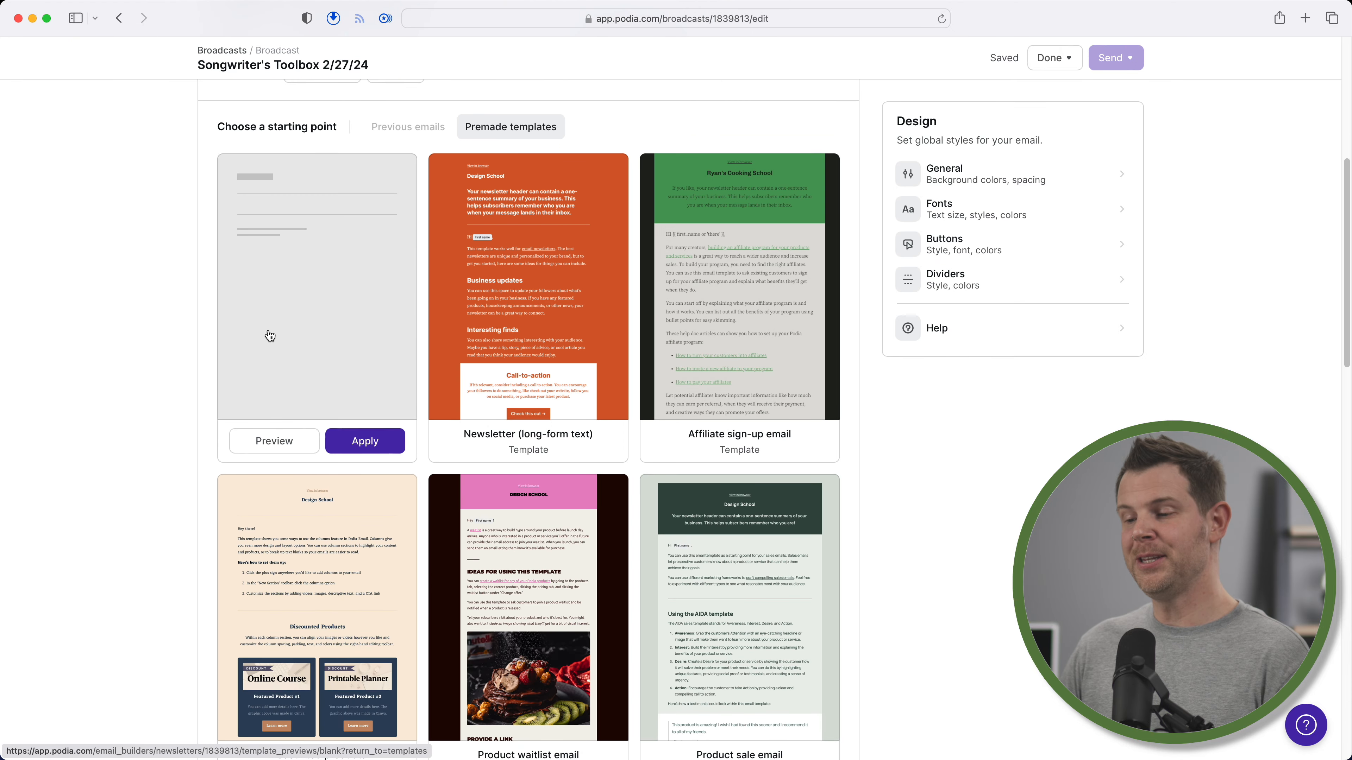
pyautogui.click(375, 442)
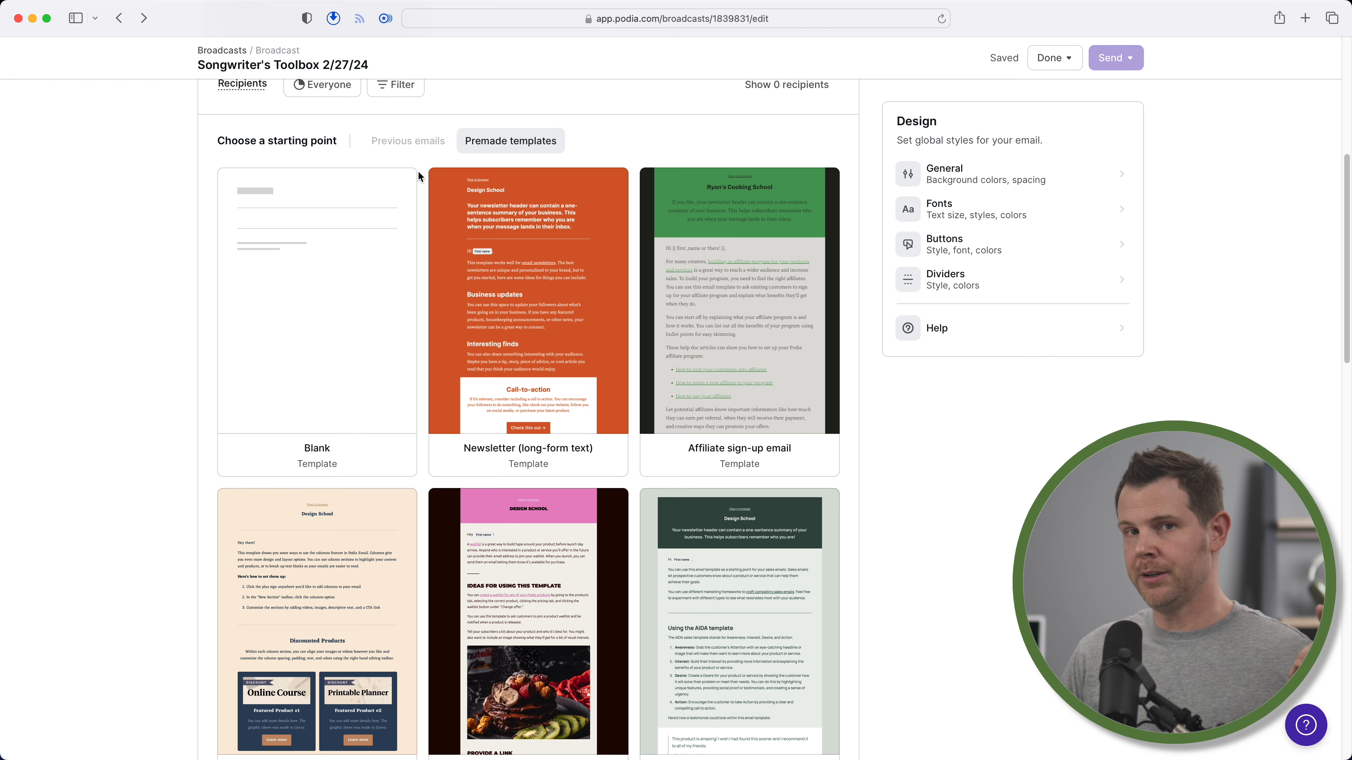
# Preview the "Live event/webinar invitation email" template and apply it to the broadcast
pyautogui.scroll(-15, 964, 573)
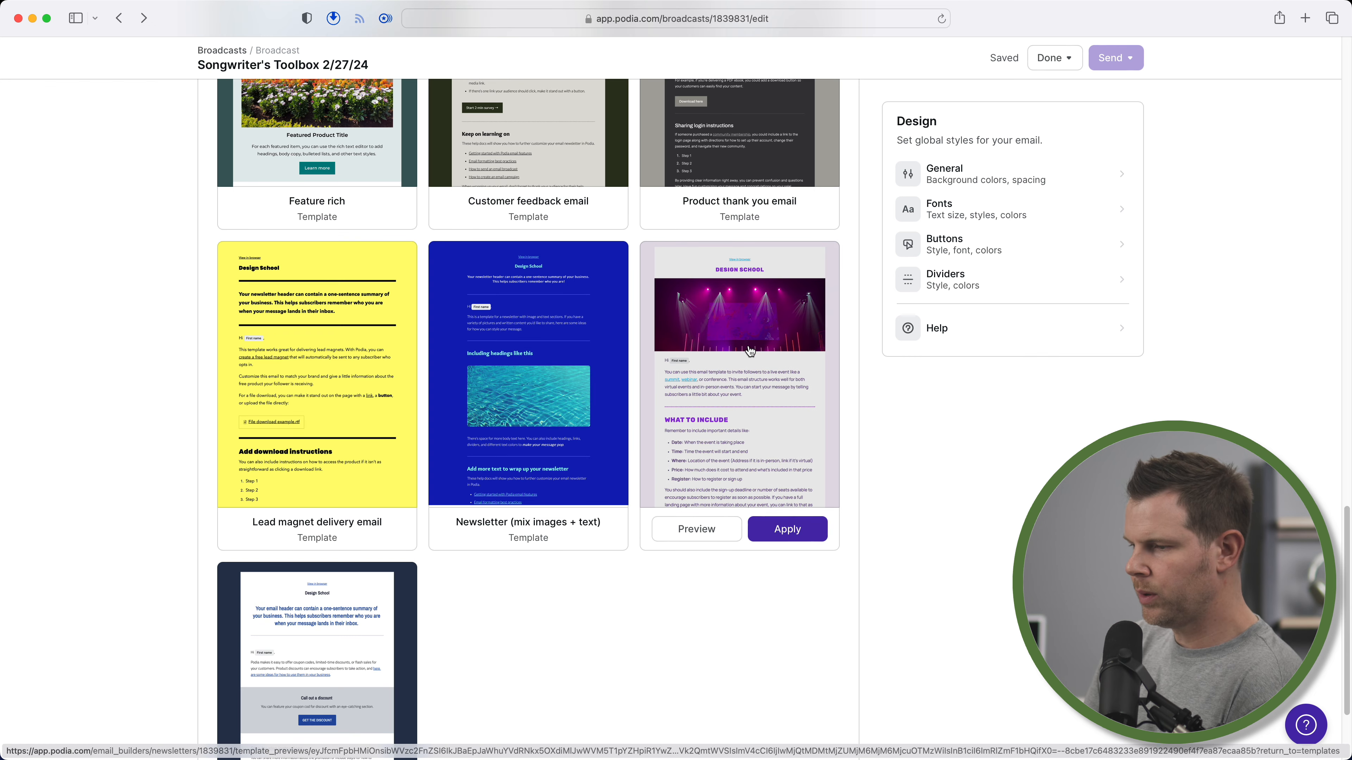
pyautogui.click(706, 530)
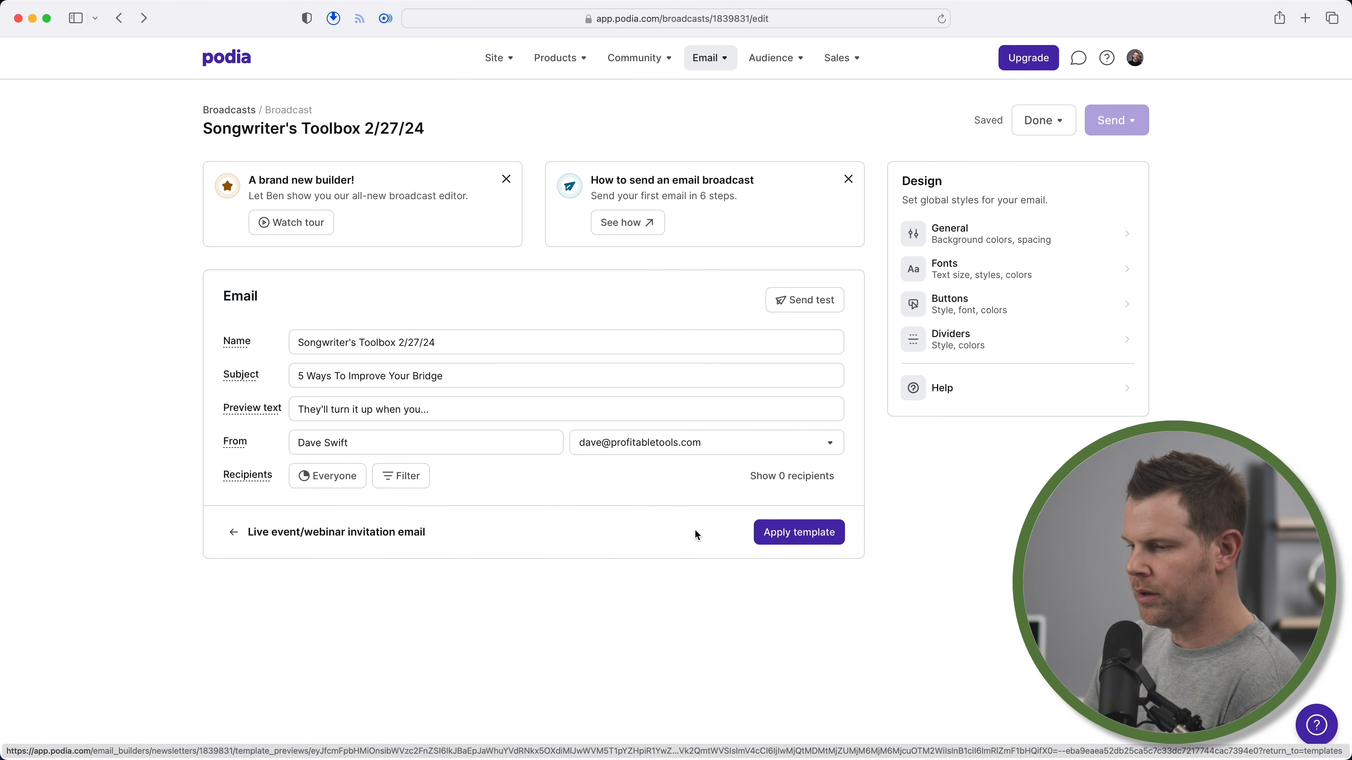
pyautogui.scroll(-10, 638, 607)
pyautogui.scroll(-12, 645, 609)
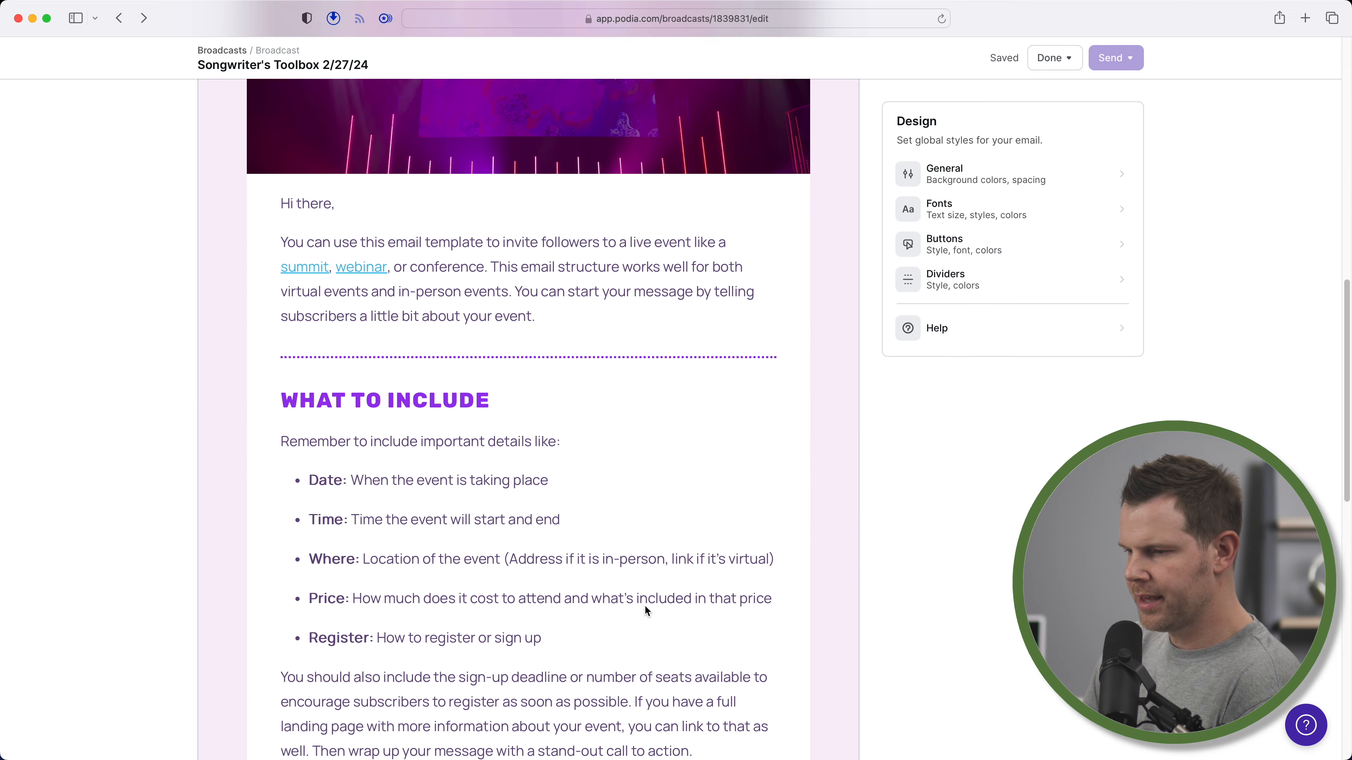
pyautogui.scroll(4, 646, 610)
pyautogui.scroll(13, 645, 607)
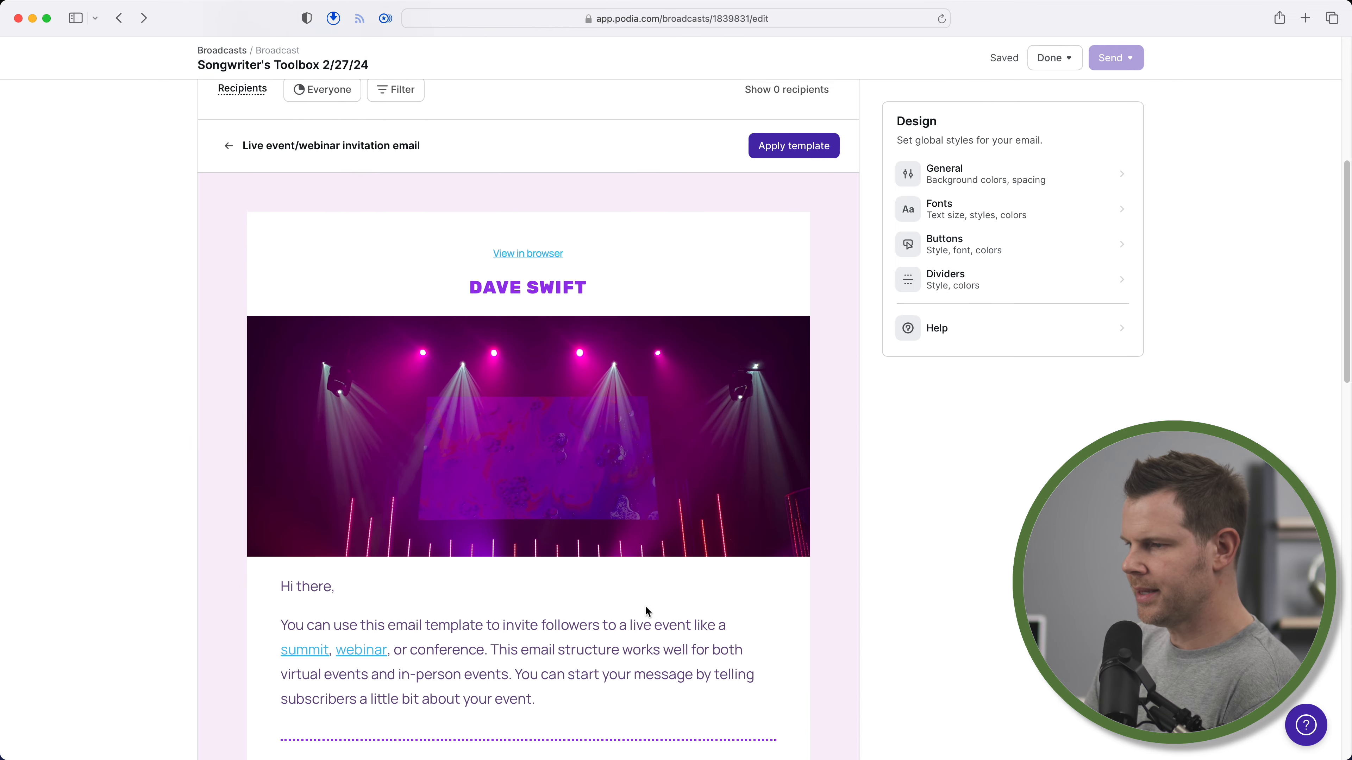
pyautogui.click(795, 198)
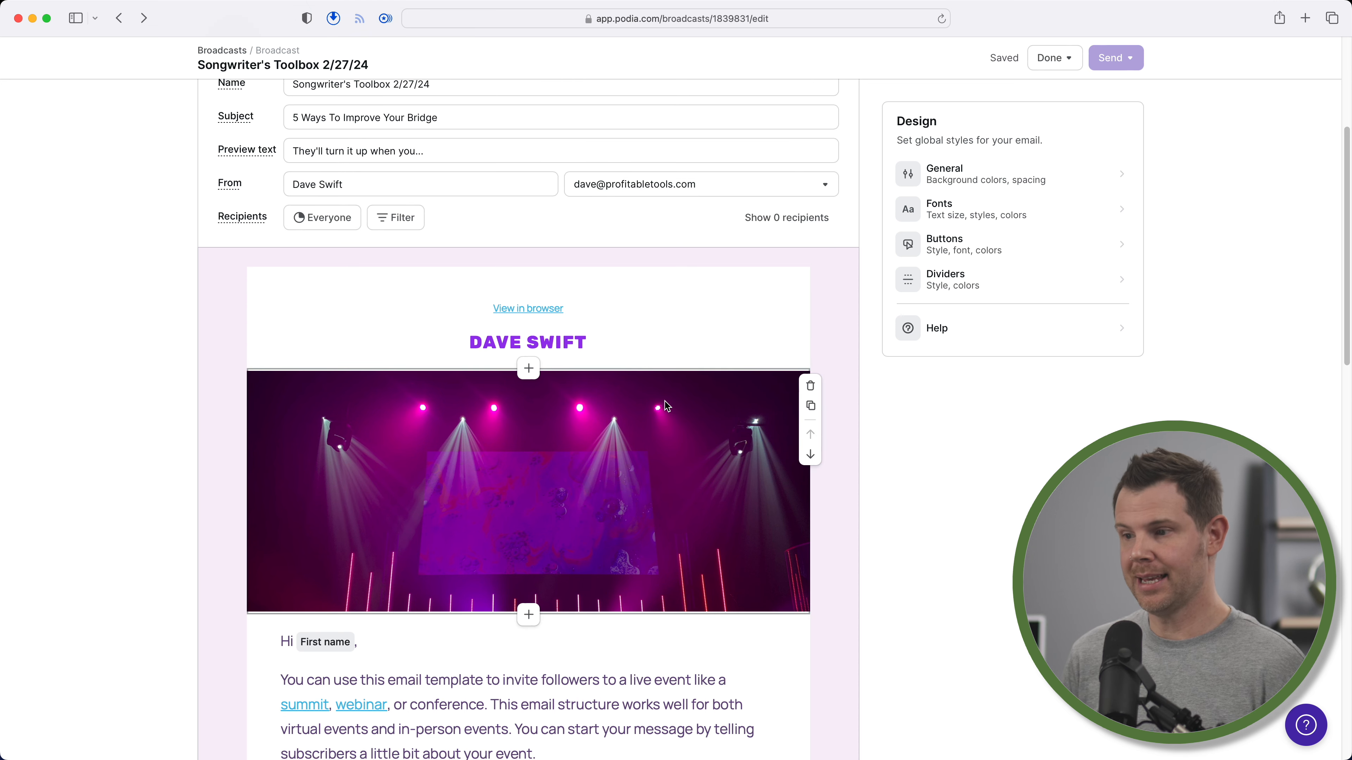
# Replace the site name in the email header with the custom logo PT Logo.png and reduce the logo's width
pyautogui.click(551, 344)
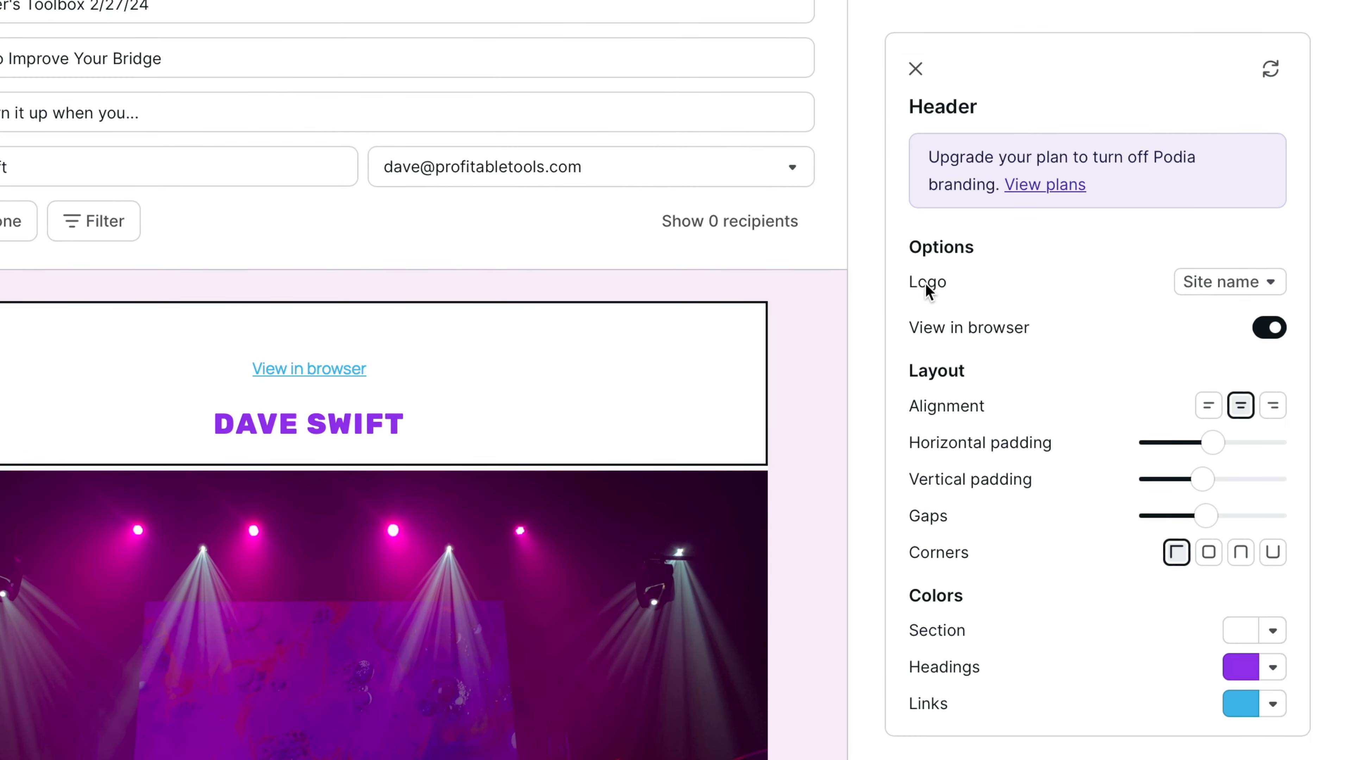
pyautogui.click(1243, 290)
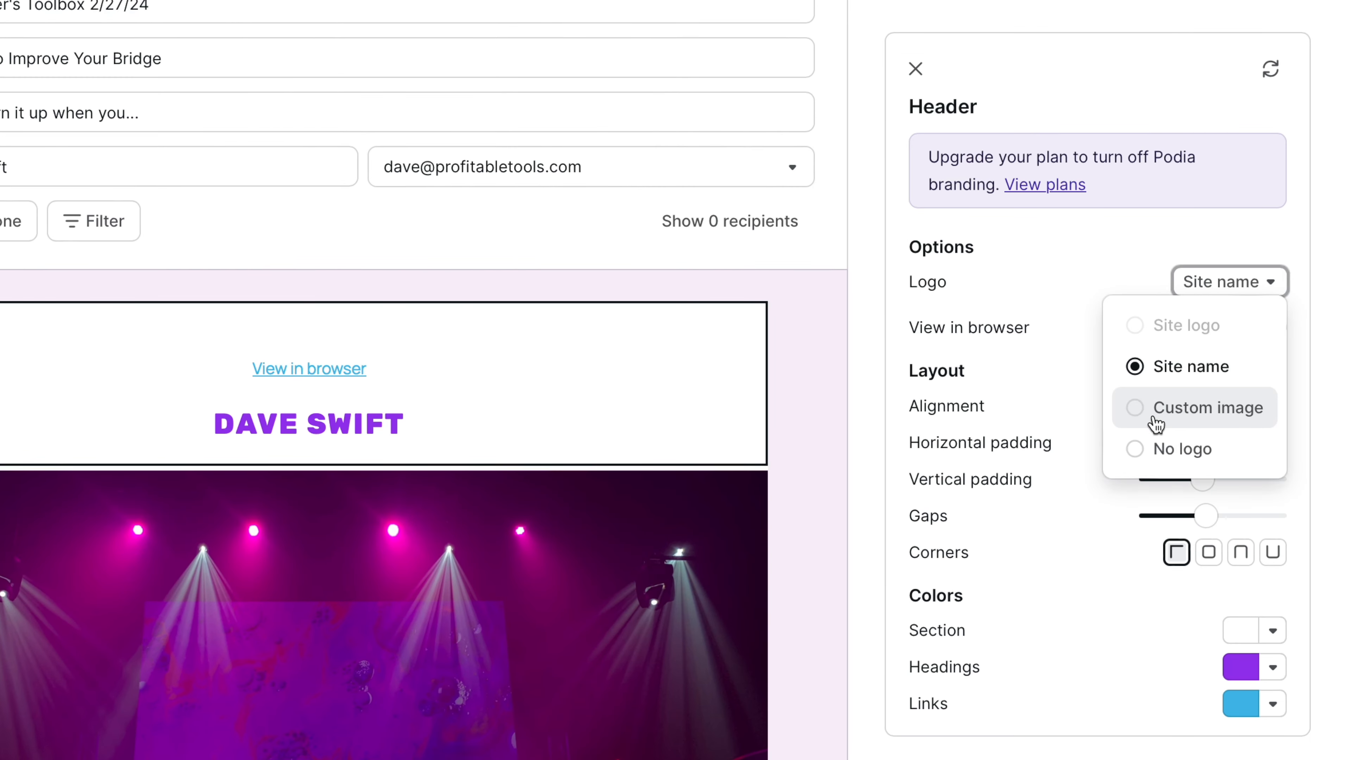
pyautogui.click(1159, 412)
pyautogui.click(1027, 405)
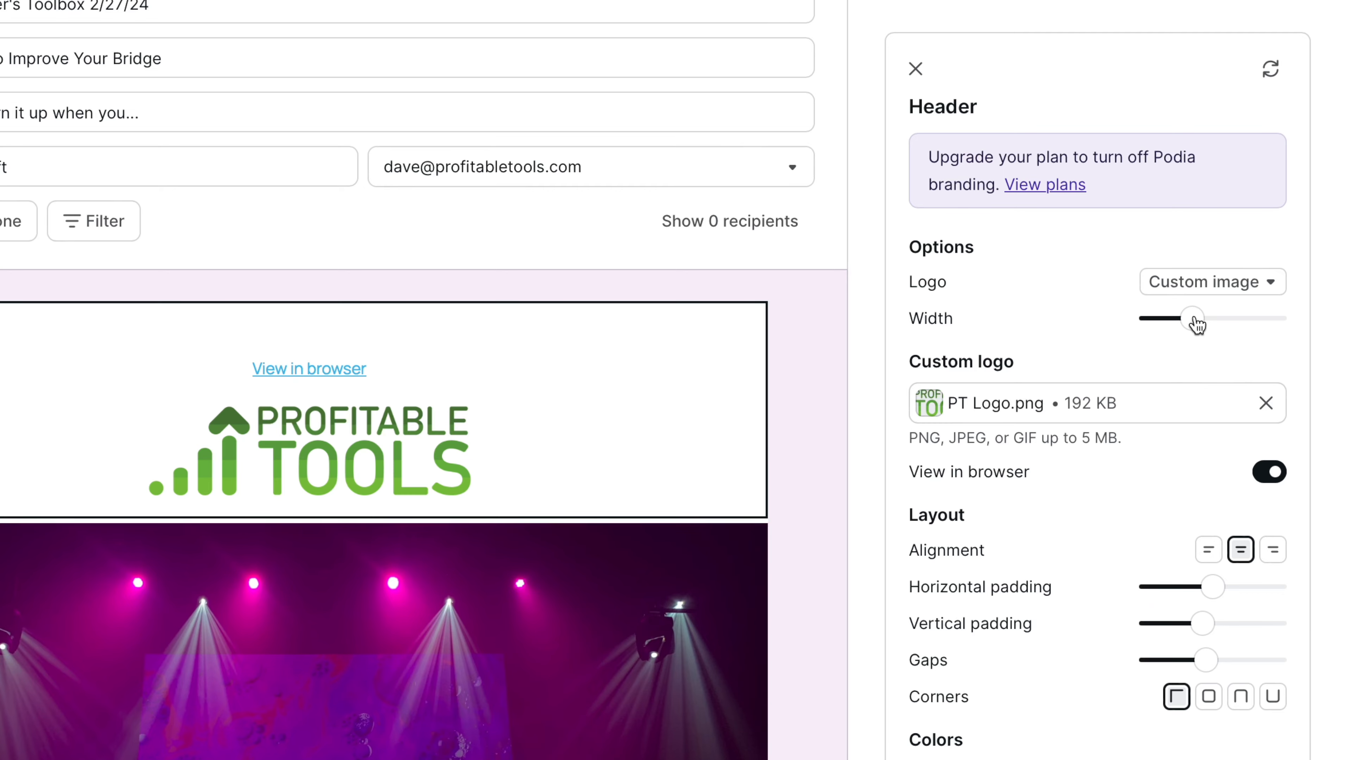
pyautogui.moveTo(1195, 318); pyautogui.dragTo(1174, 329)
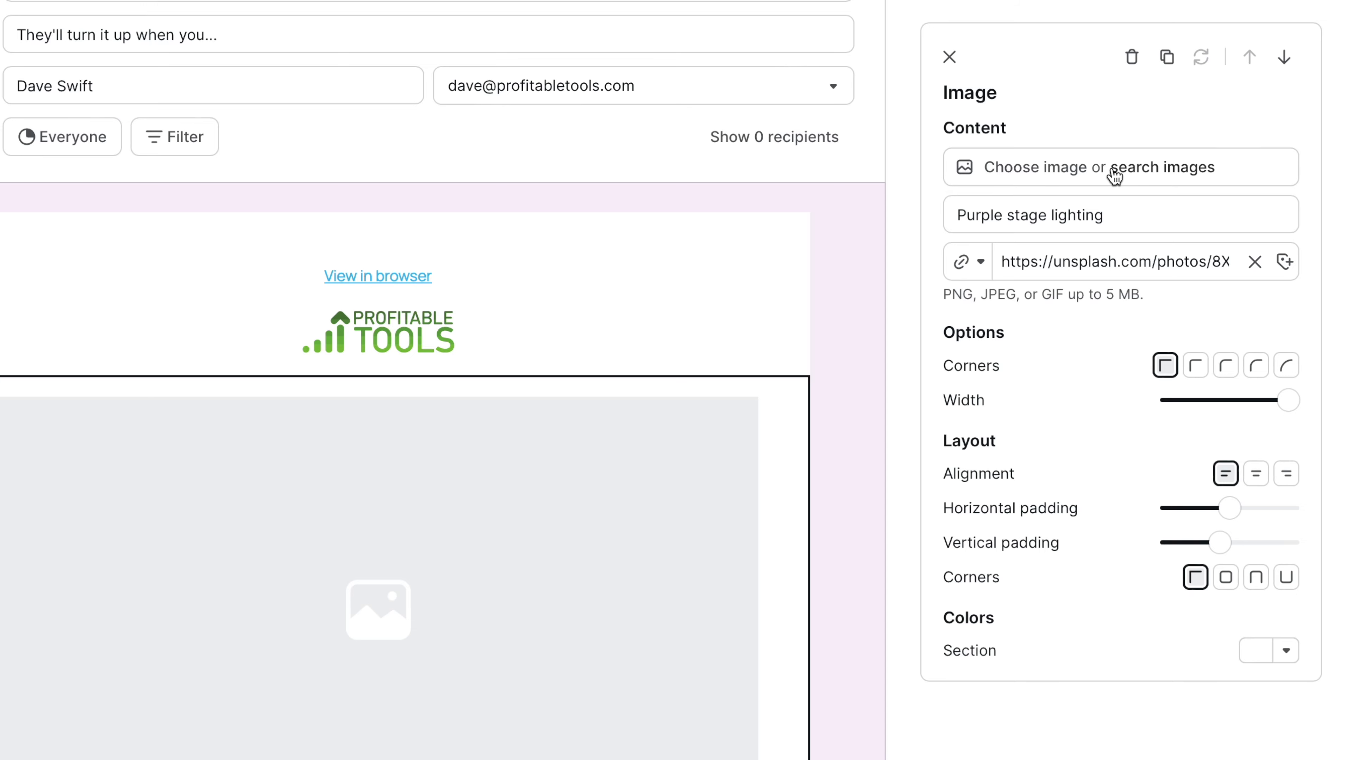
# Search Unsplash for "Tacos" and insert the photo of tacos in a row on a wooden board as the image section's picture
pyautogui.click(1123, 169)
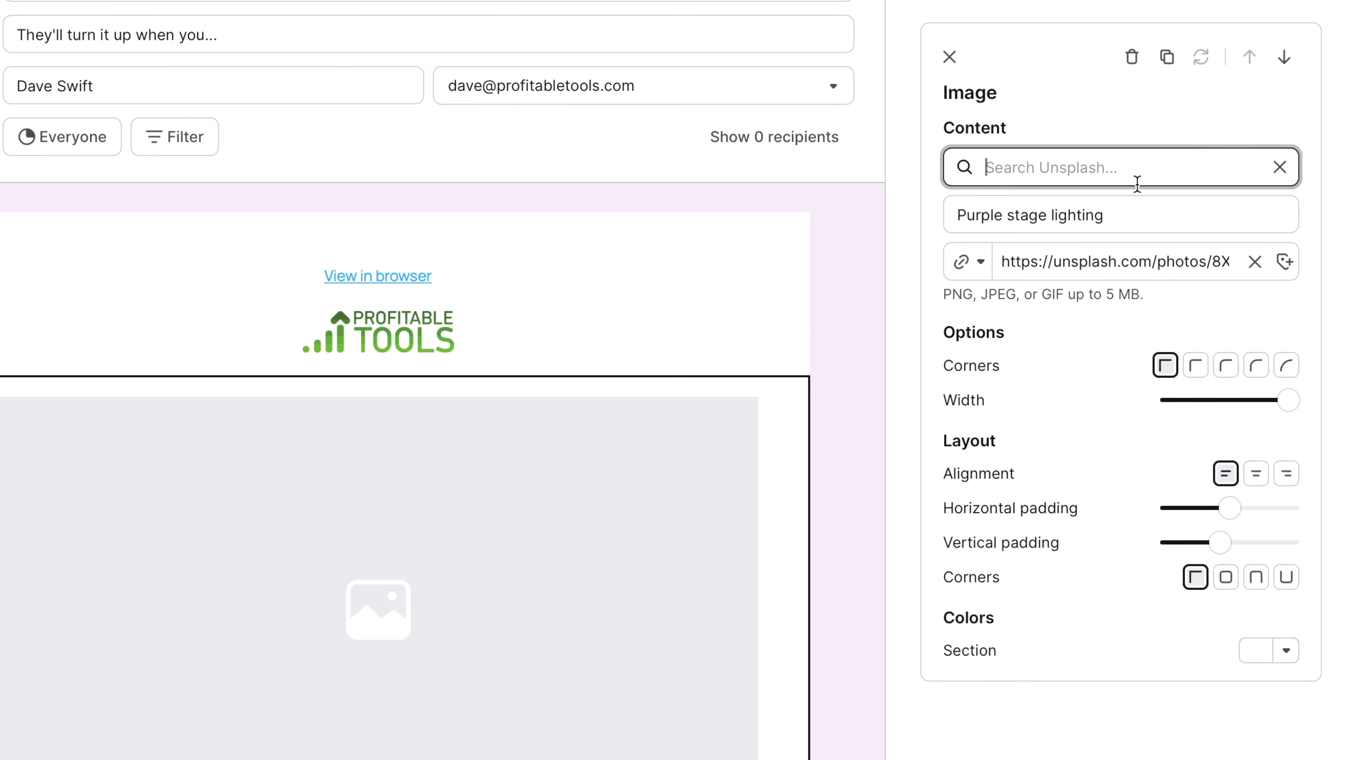
pyautogui.write('Tacos')
pyautogui.scroll(-3, 1209, 475)
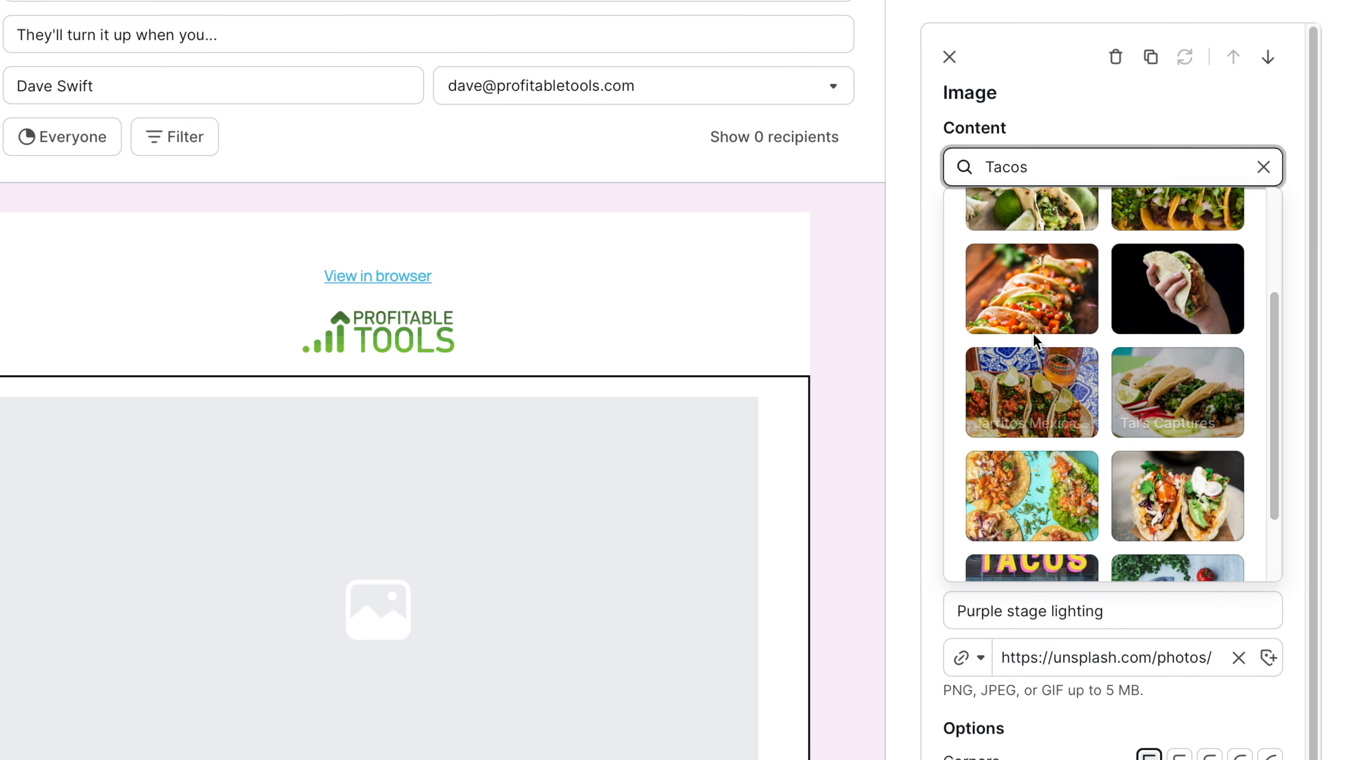
pyautogui.click(1035, 330)
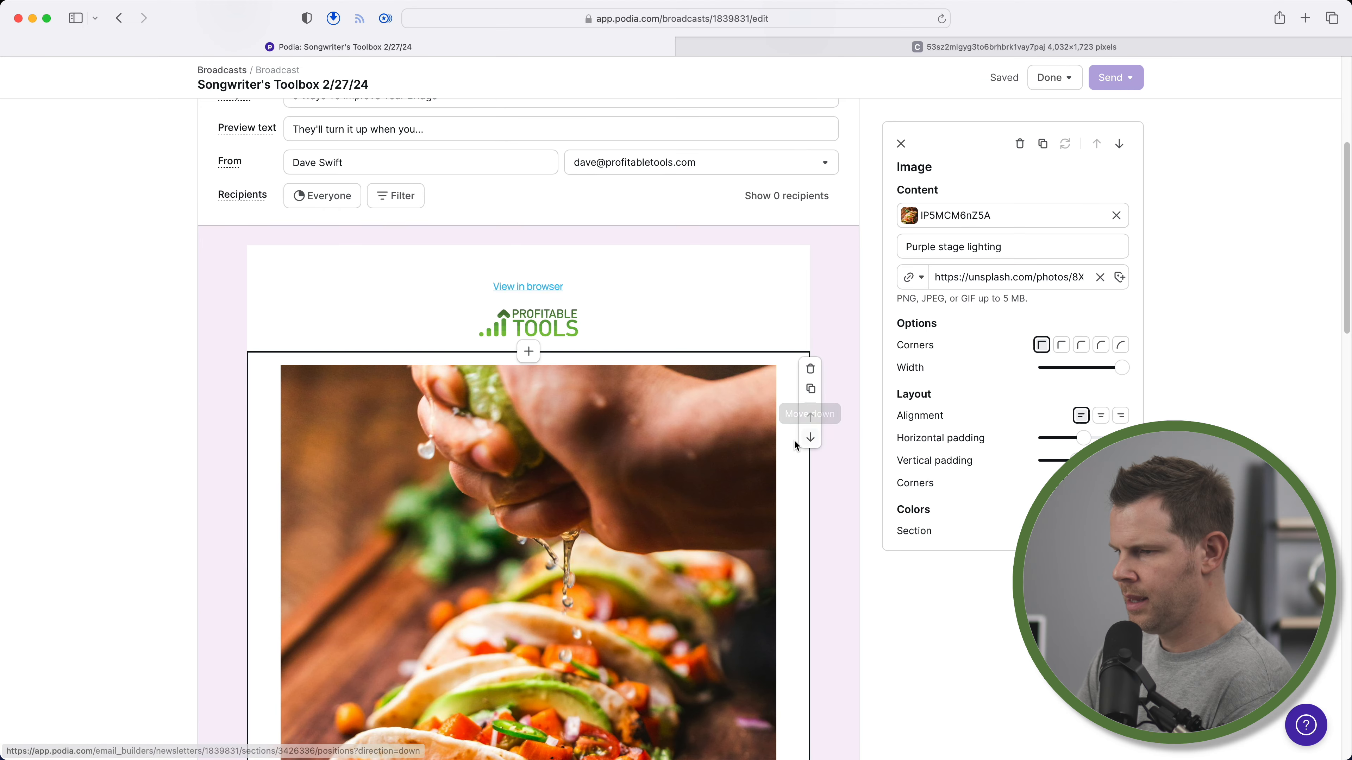
# Reduce the taco image's width to less than half of the email section
pyautogui.scroll(-3, 780, 436)
pyautogui.scroll(-3, 786, 433)
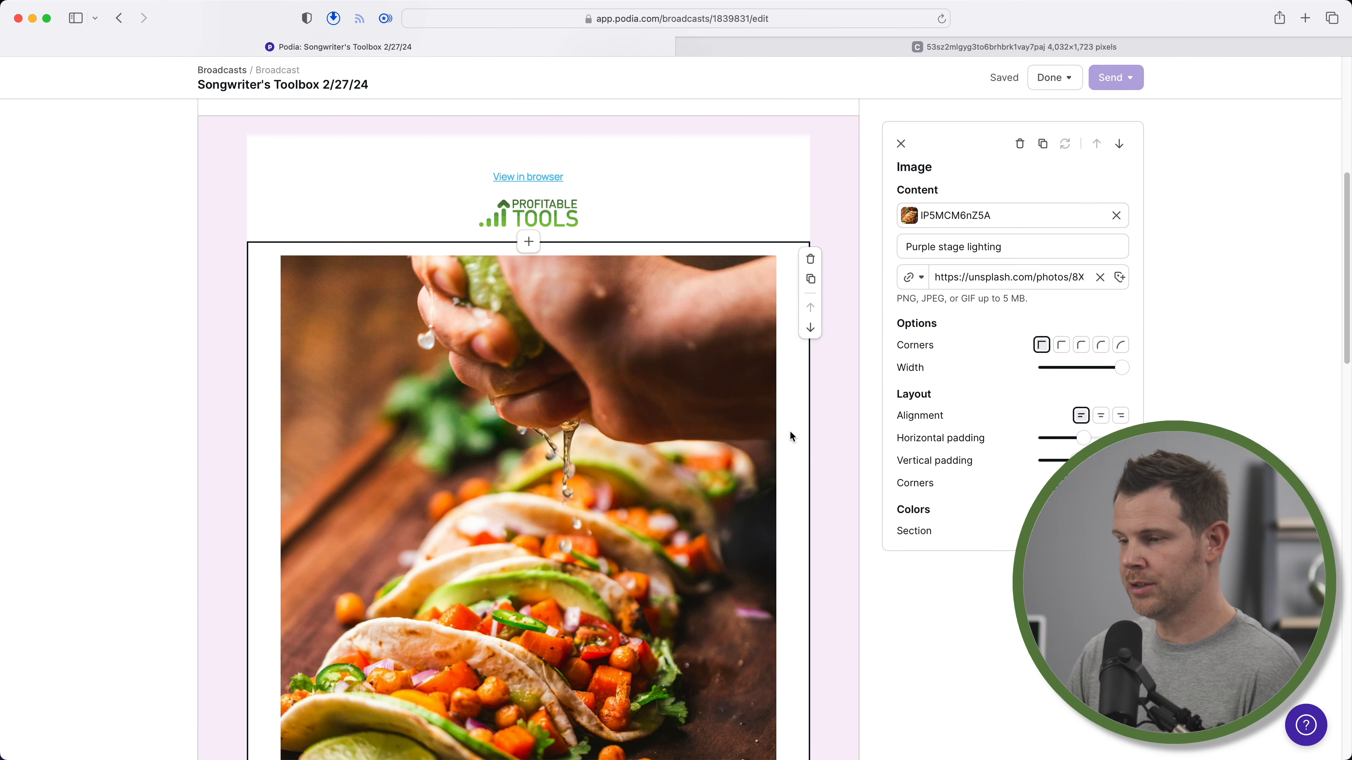
pyautogui.scroll(-3, 789, 430)
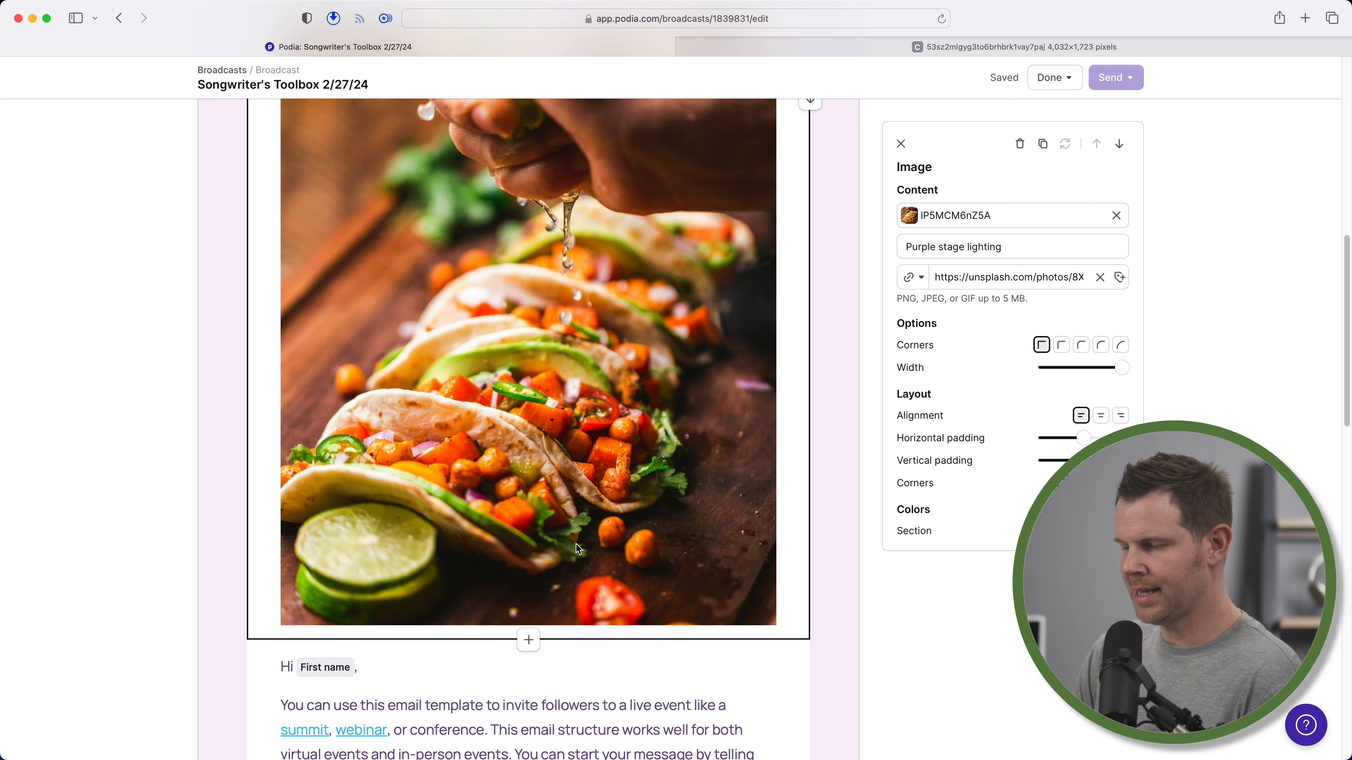
pyautogui.moveTo(1121, 368); pyautogui.dragTo(1064, 367)
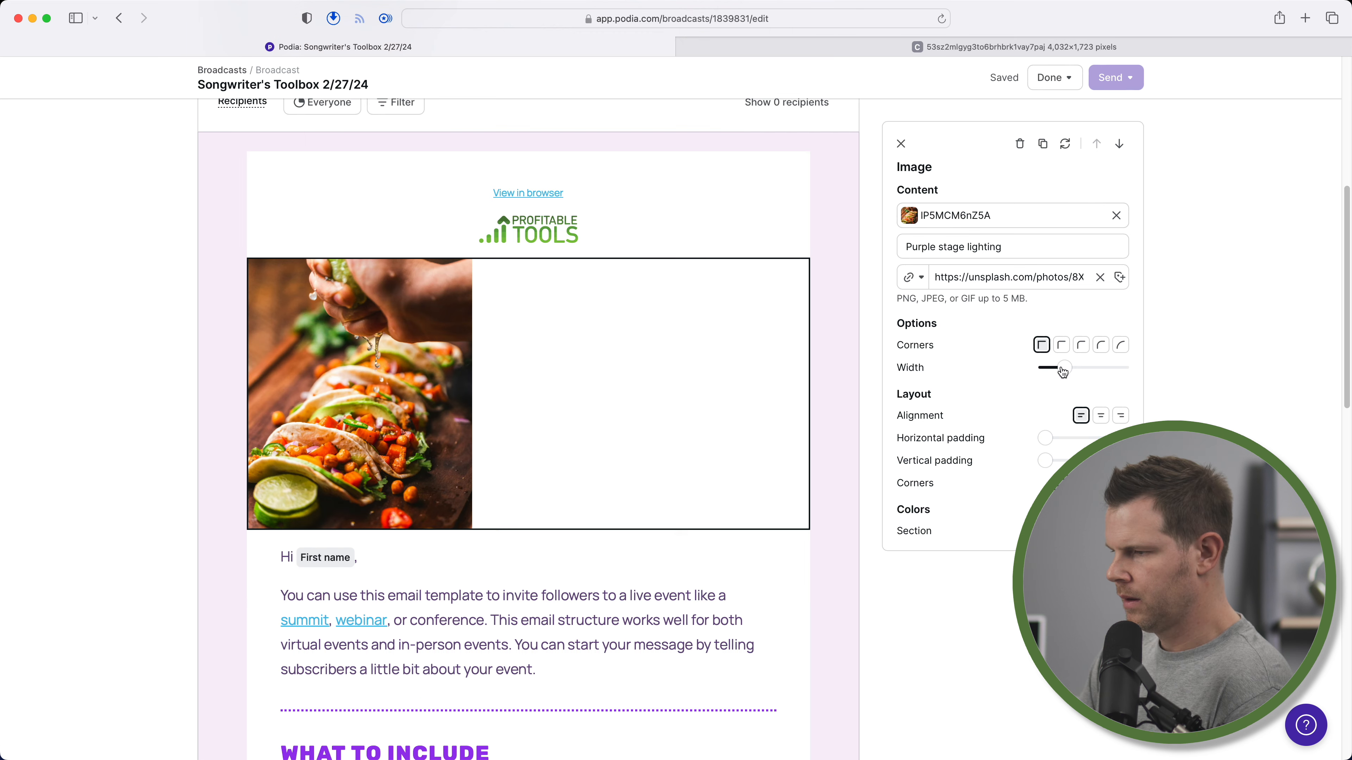
# Center the taco image within its email section
pyautogui.click(1101, 416)
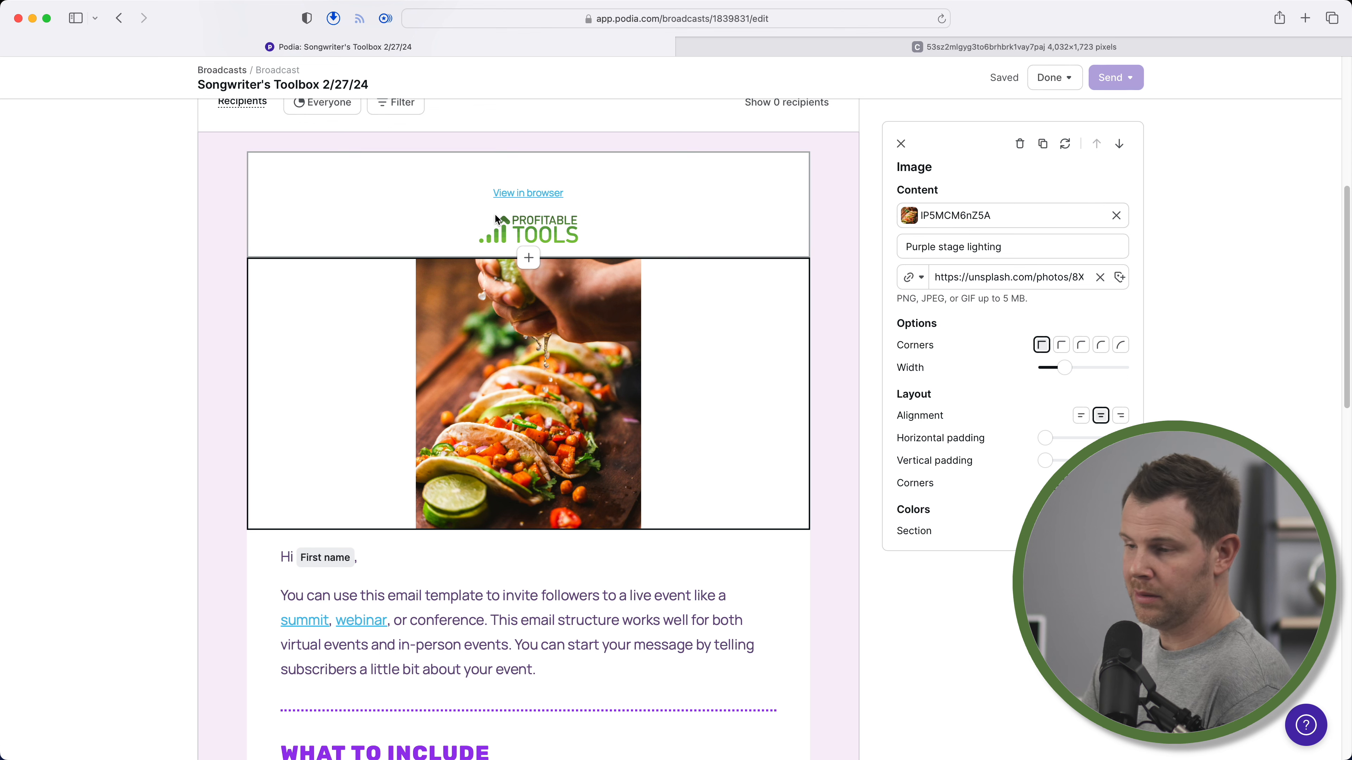
# Add a new paragraph reading "This is my text." directly below the first-name greeting
pyautogui.click(365, 557)
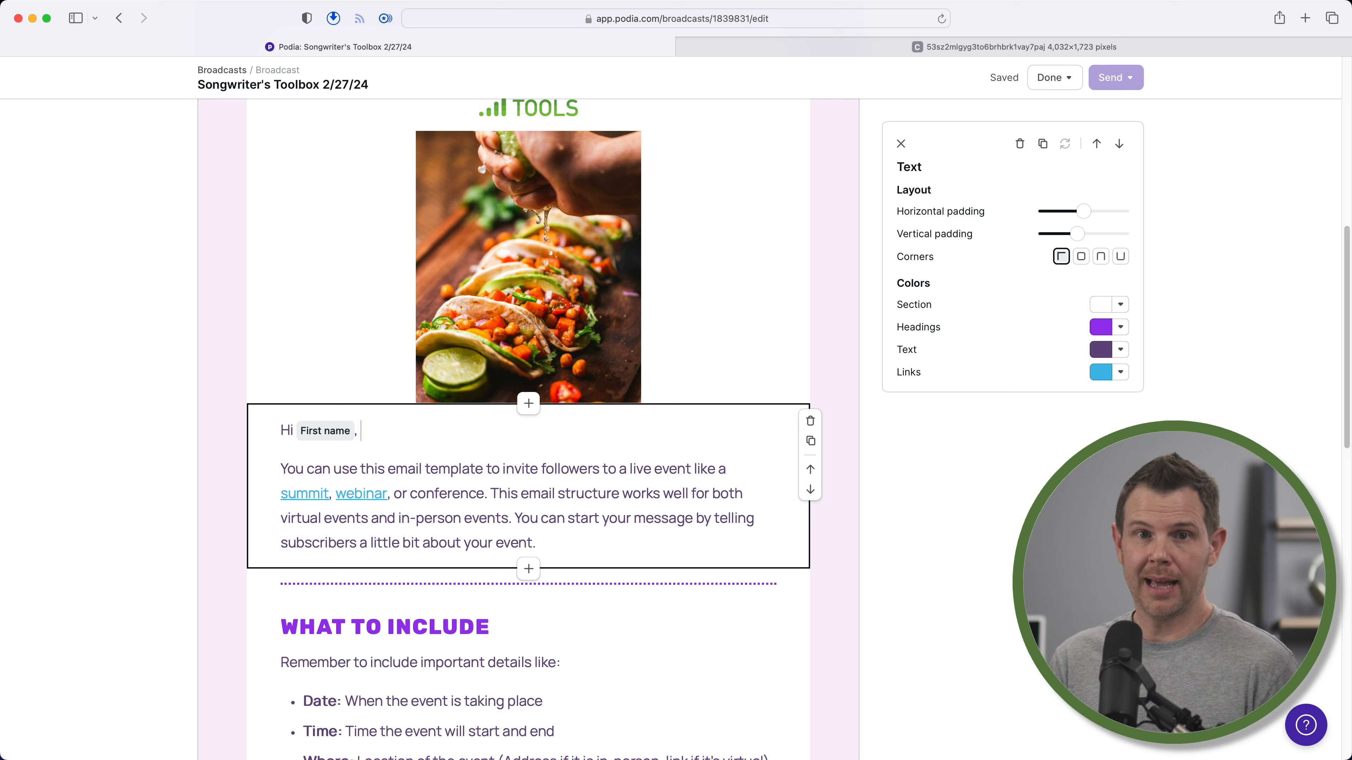
pyautogui.press('Return')
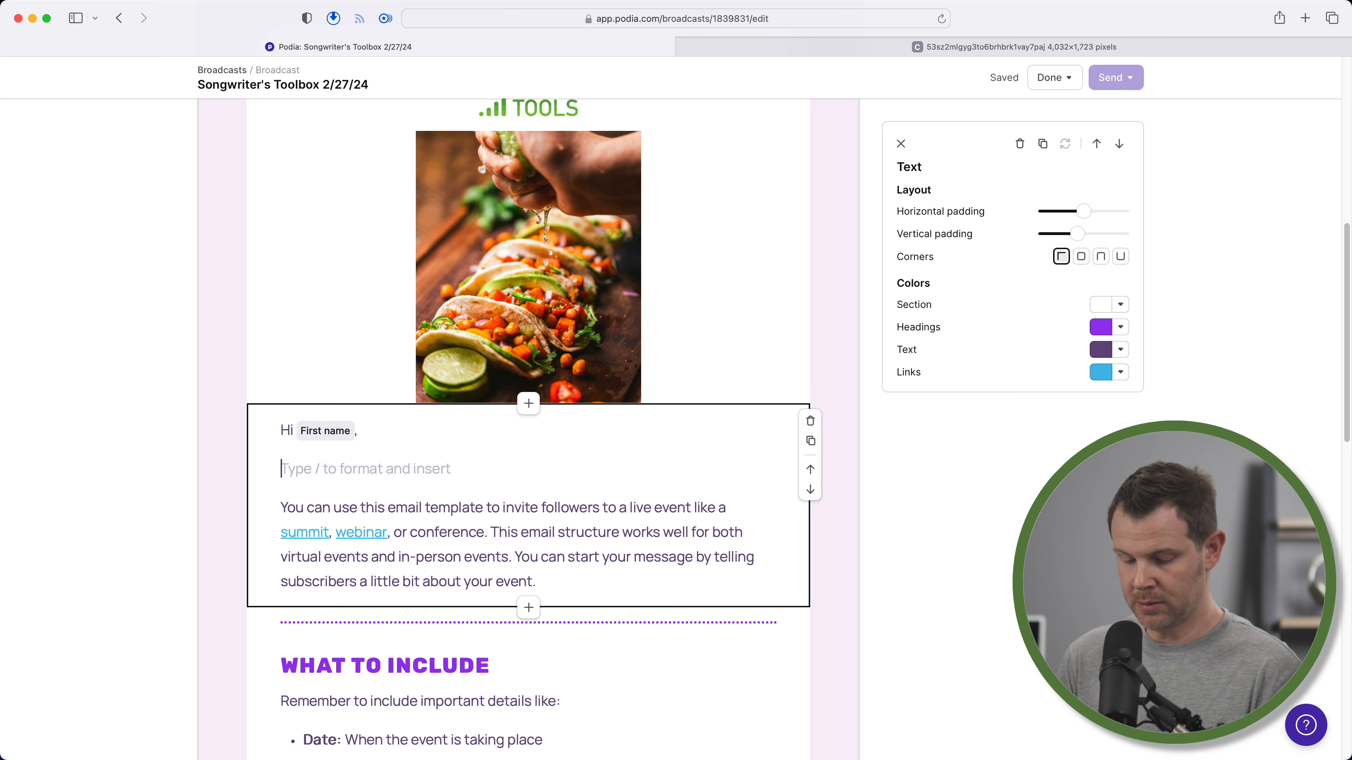
pyautogui.write('This is my text.')
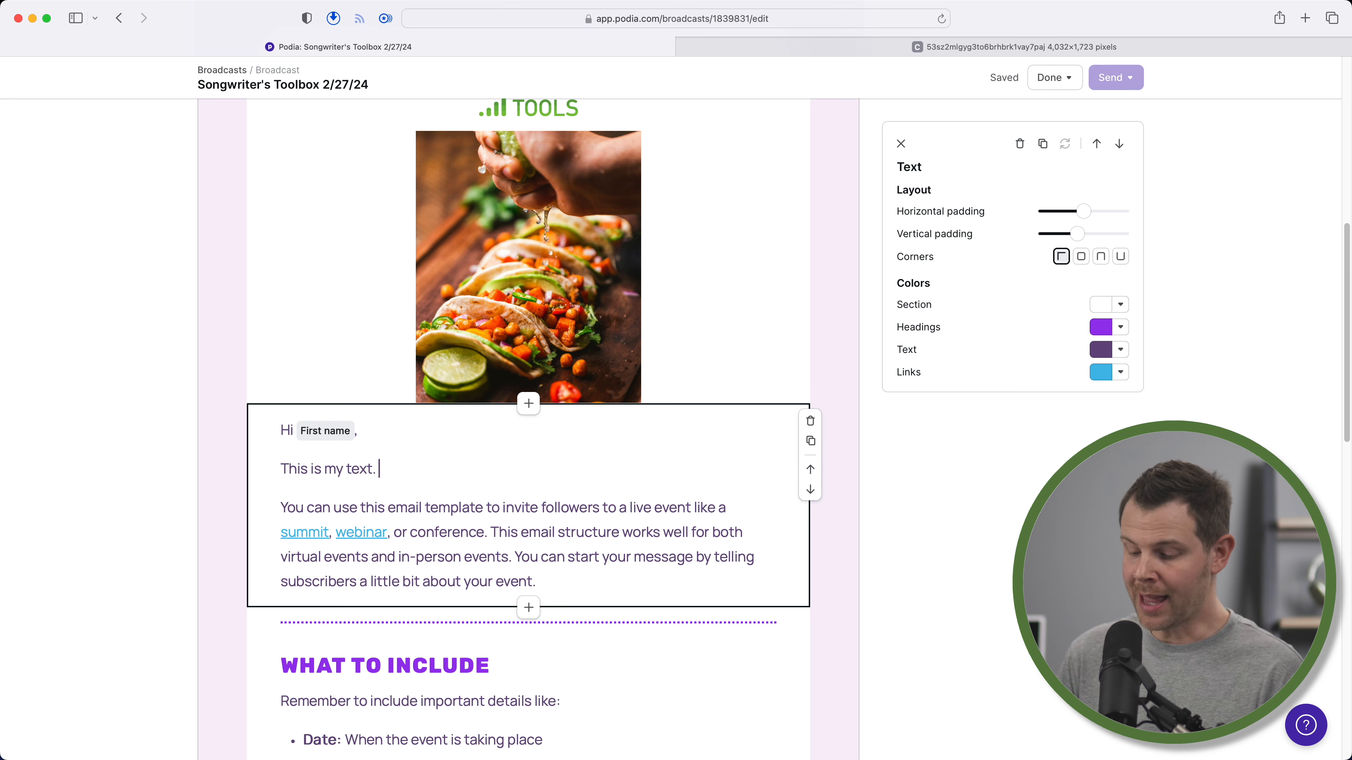
# Insert a Heading 2 reading "Here is my headline" below the paragraph "This is my text."
pyautogui.press('Return')
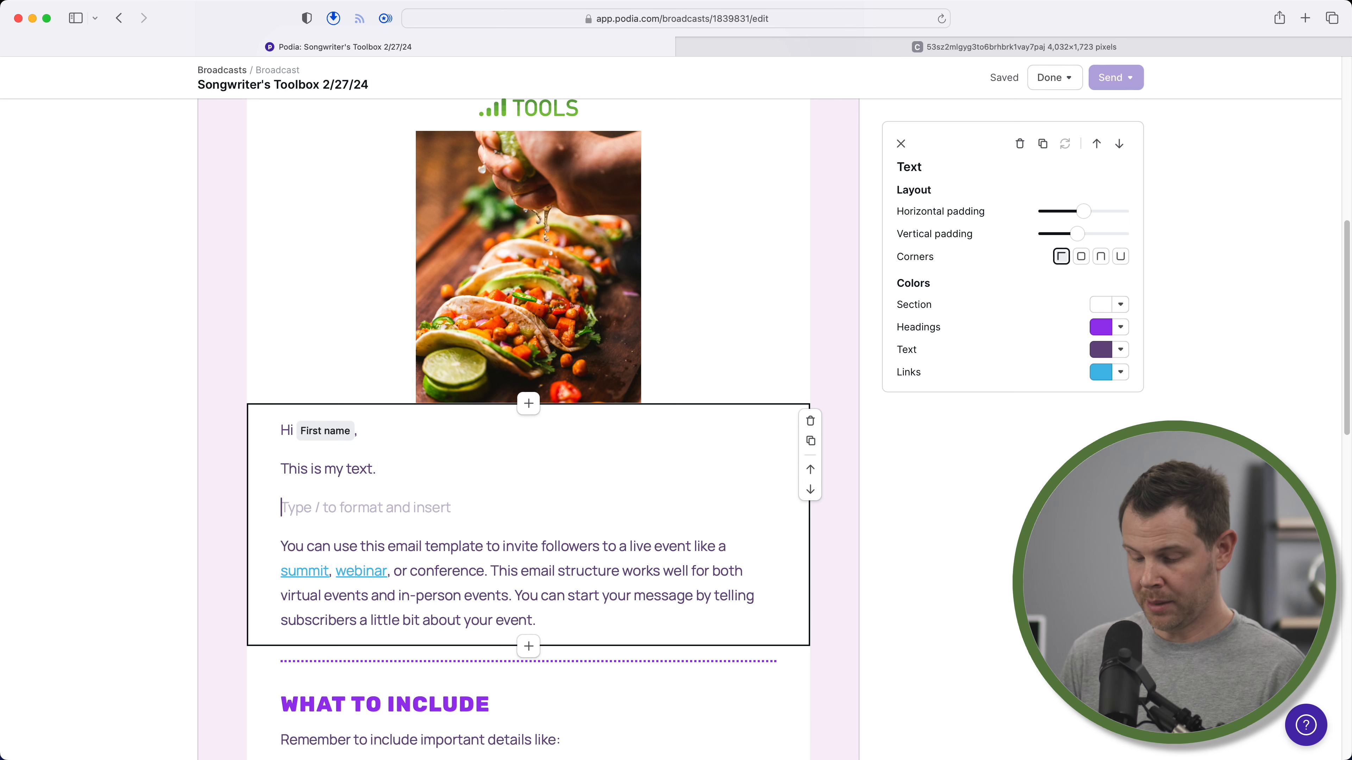
pyautogui.write('/')
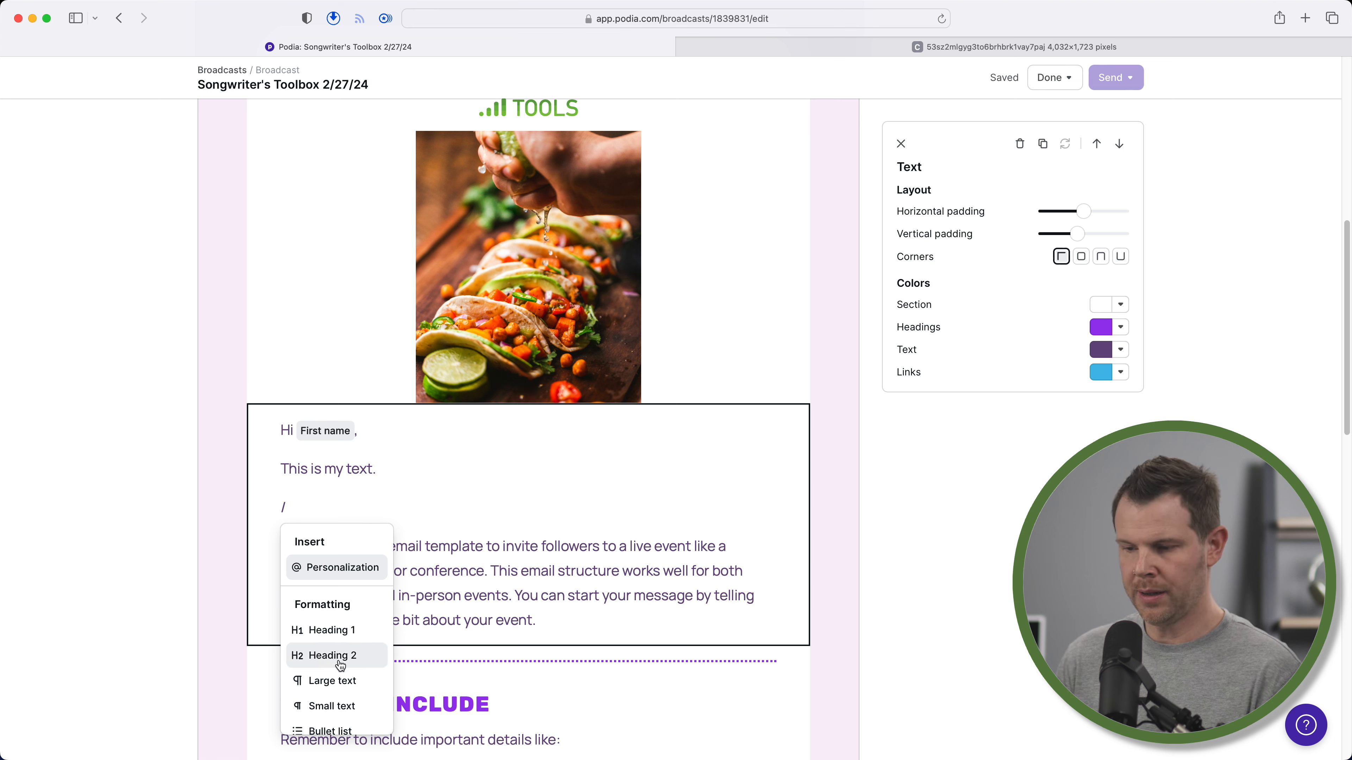
pyautogui.click(354, 660)
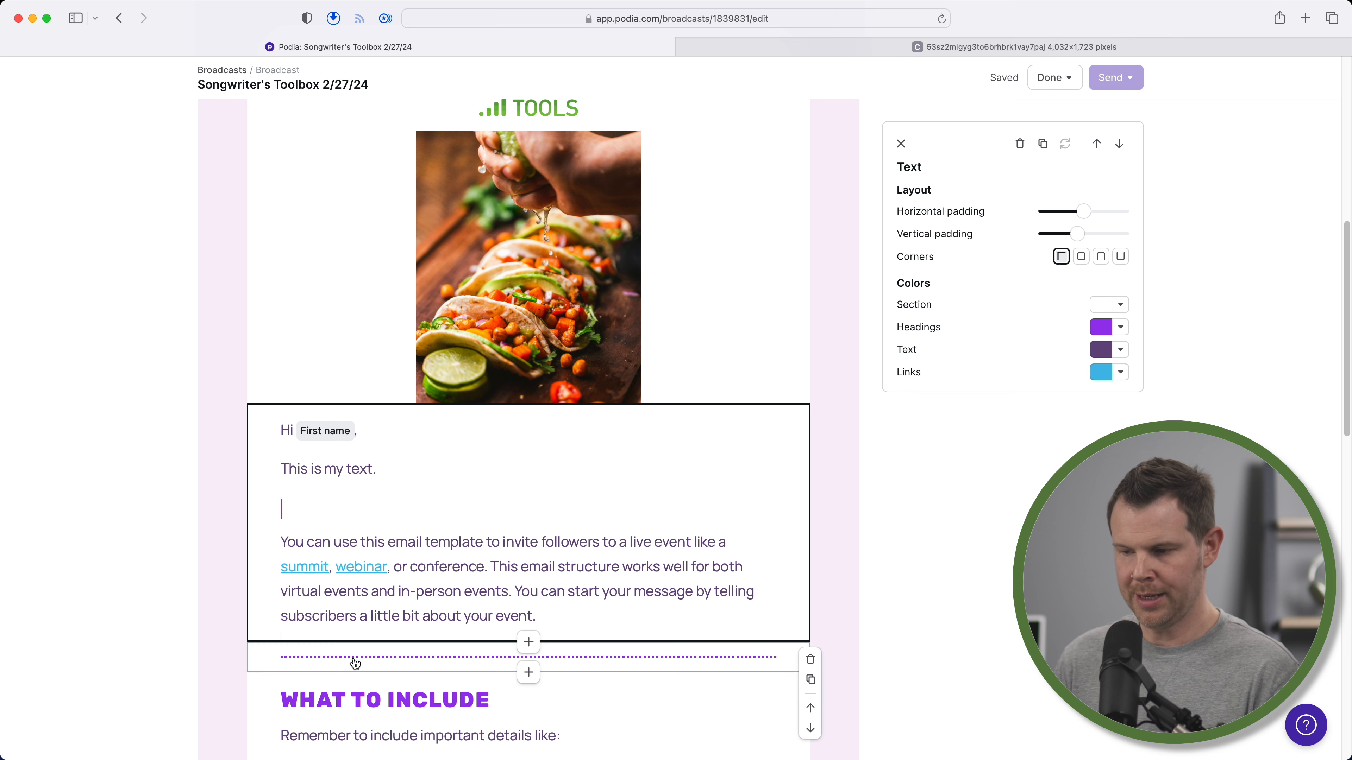
pyautogui.write('Here is m')
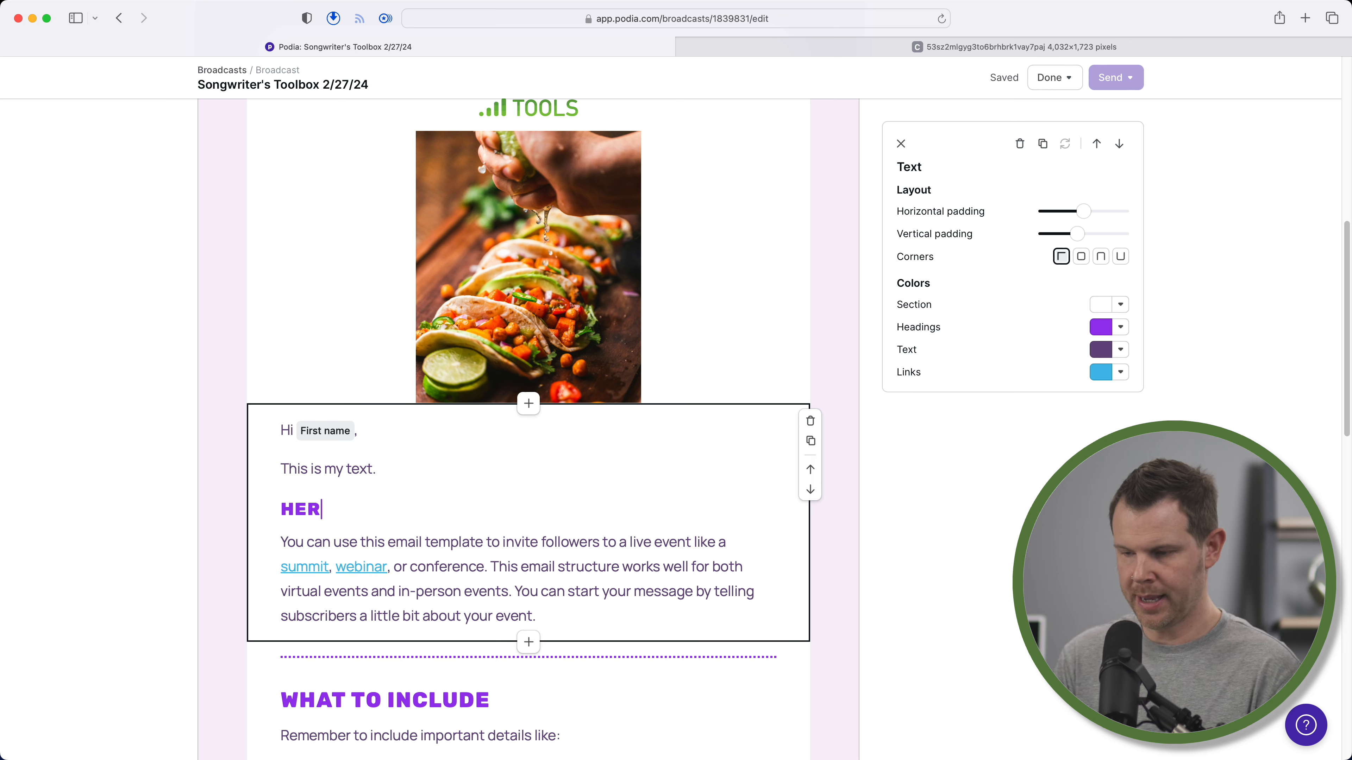
pyautogui.write('y headline')
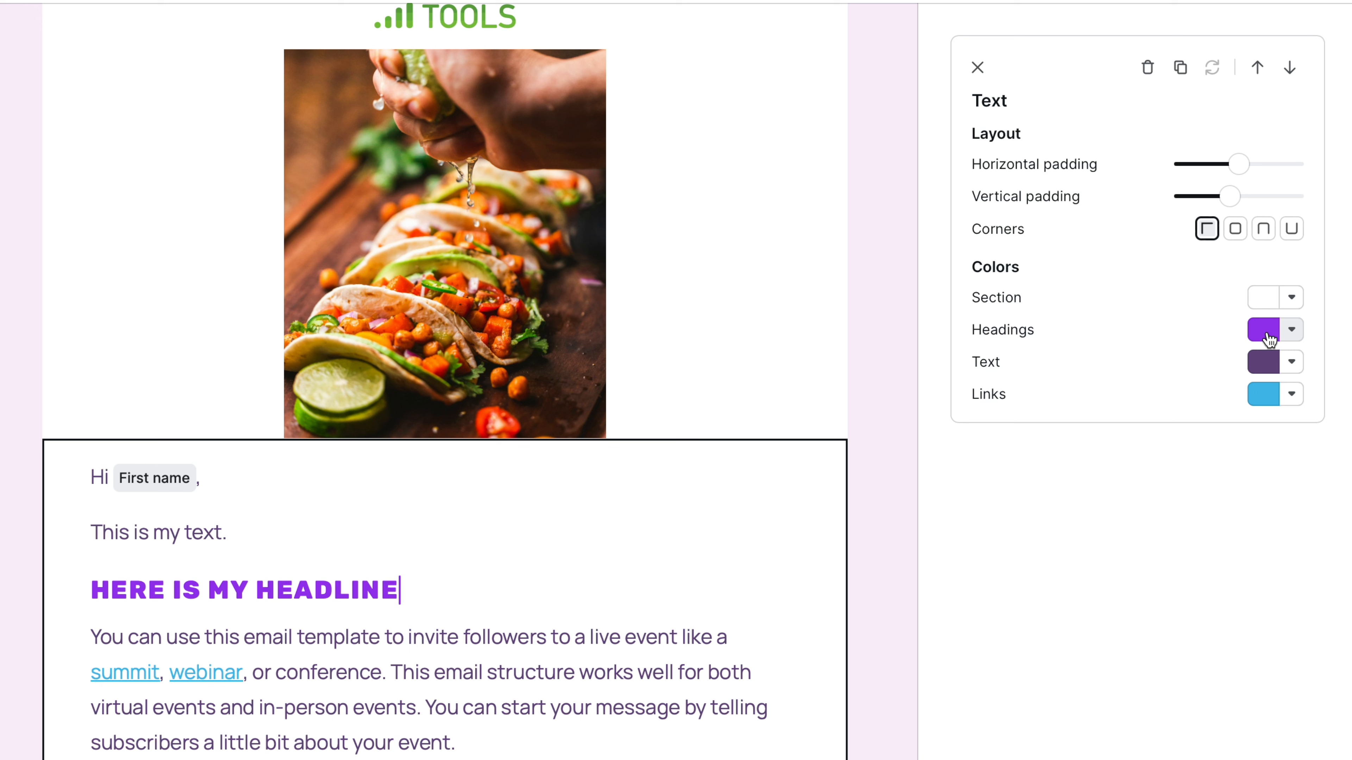
# Set the text section's headings color to #72a351
pyautogui.click(1267, 334)
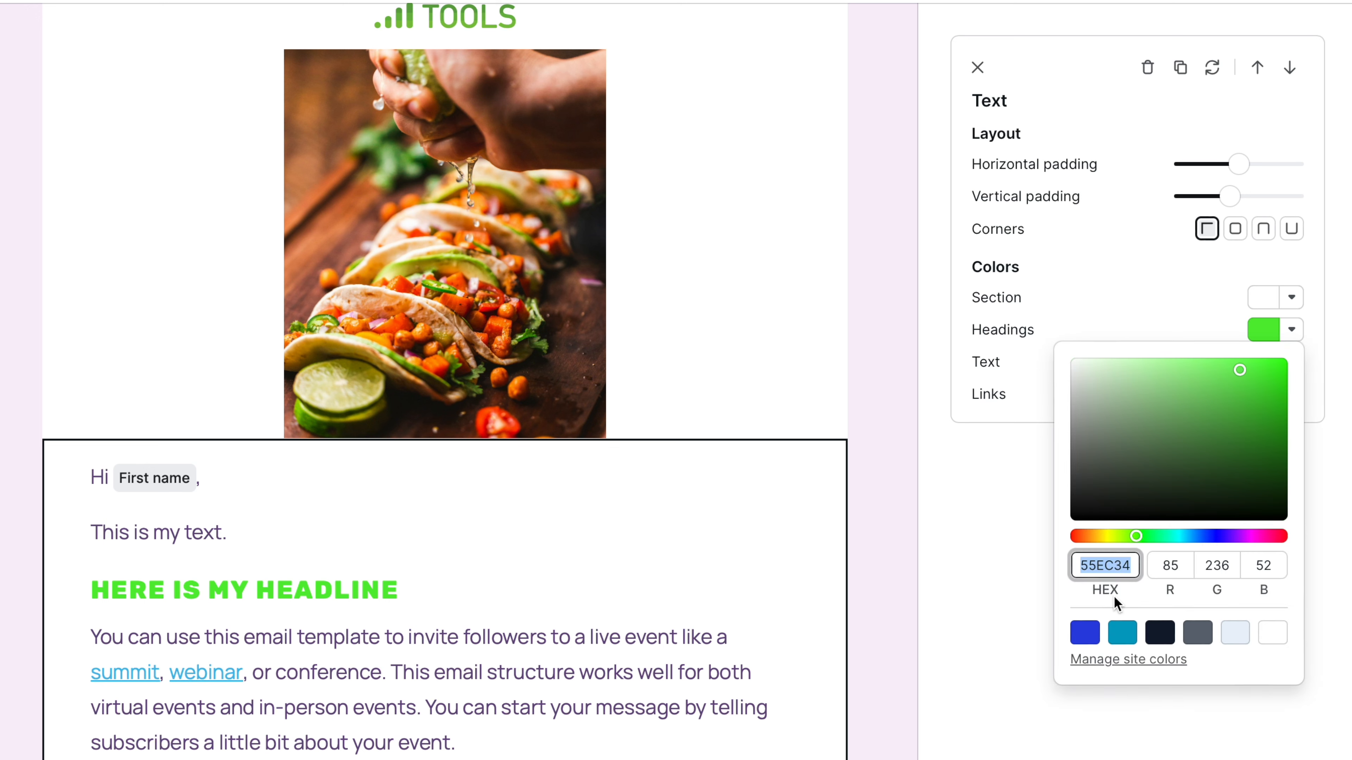
pyautogui.write('#72a351')
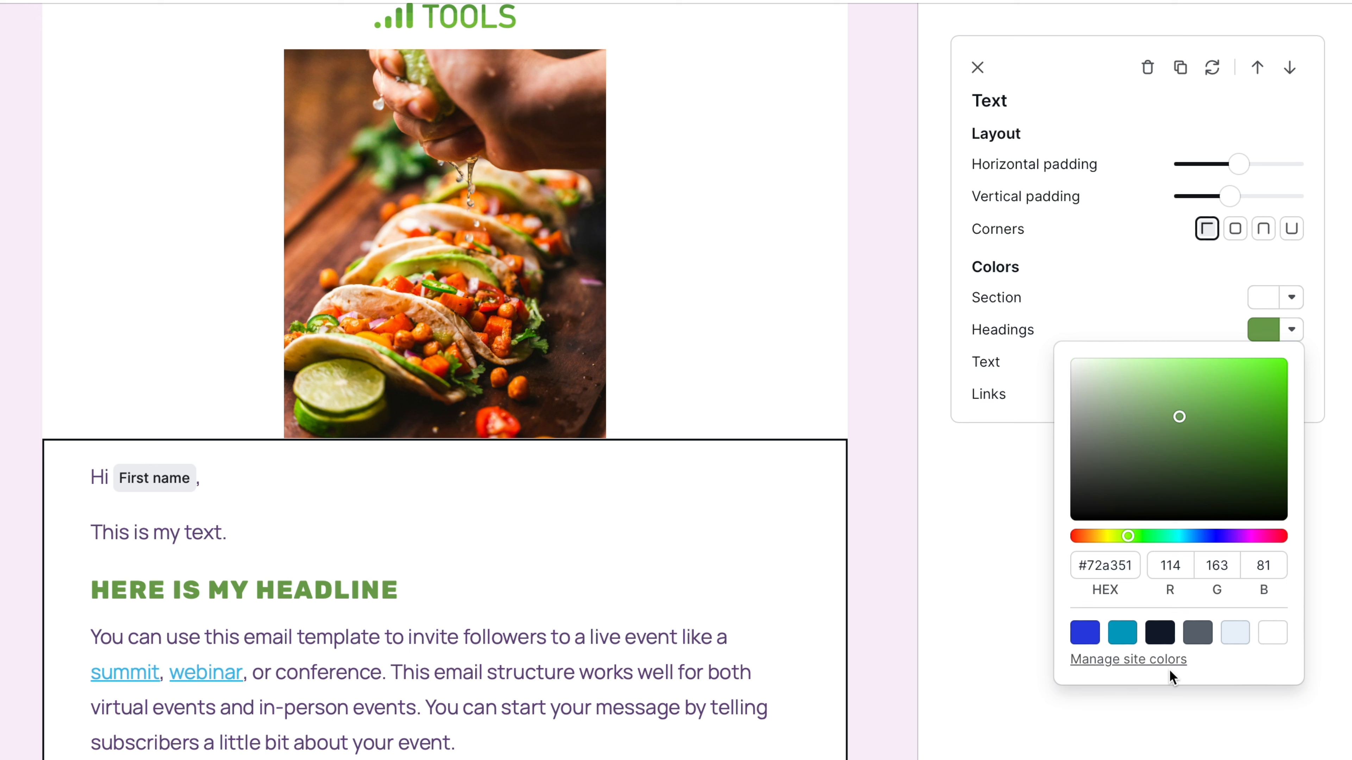
pyautogui.click(395, 733)
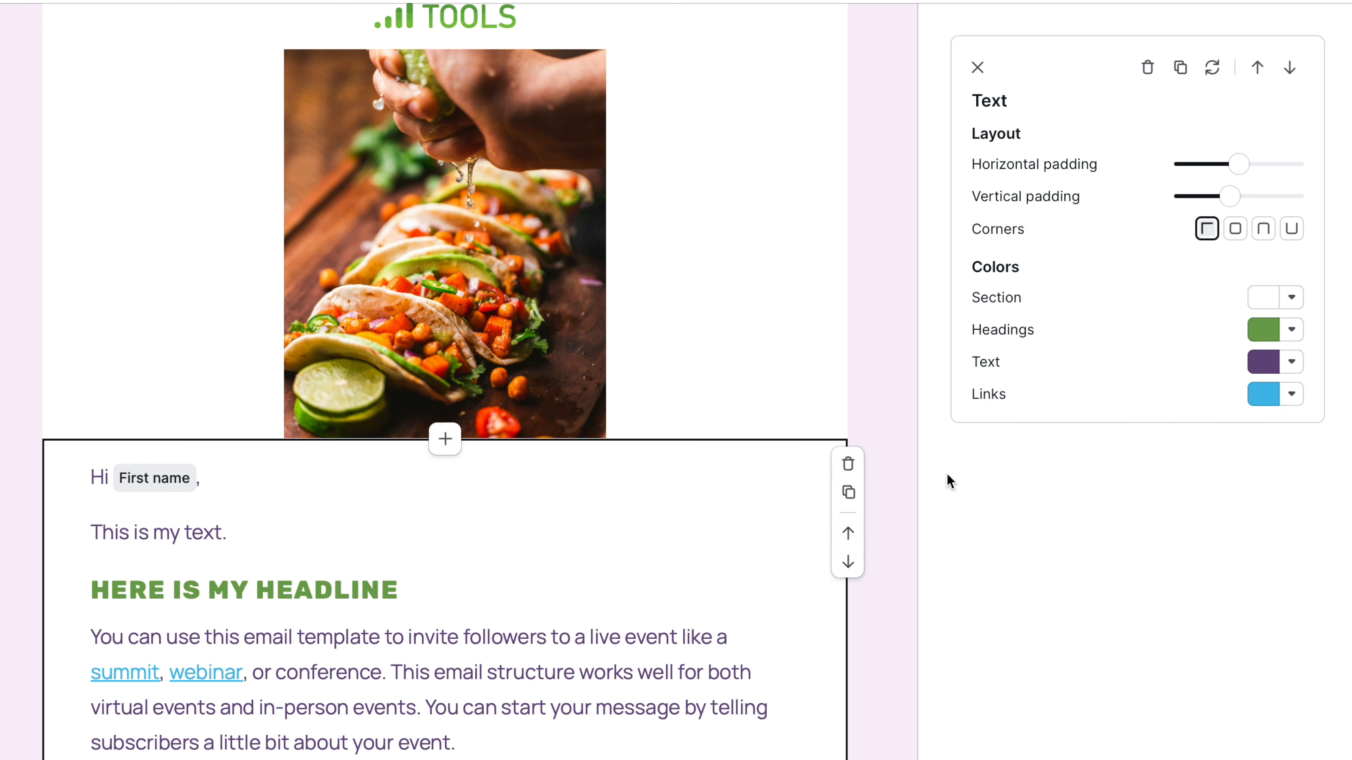
# Set the text section's body text color to 020202
pyautogui.click(1263, 362)
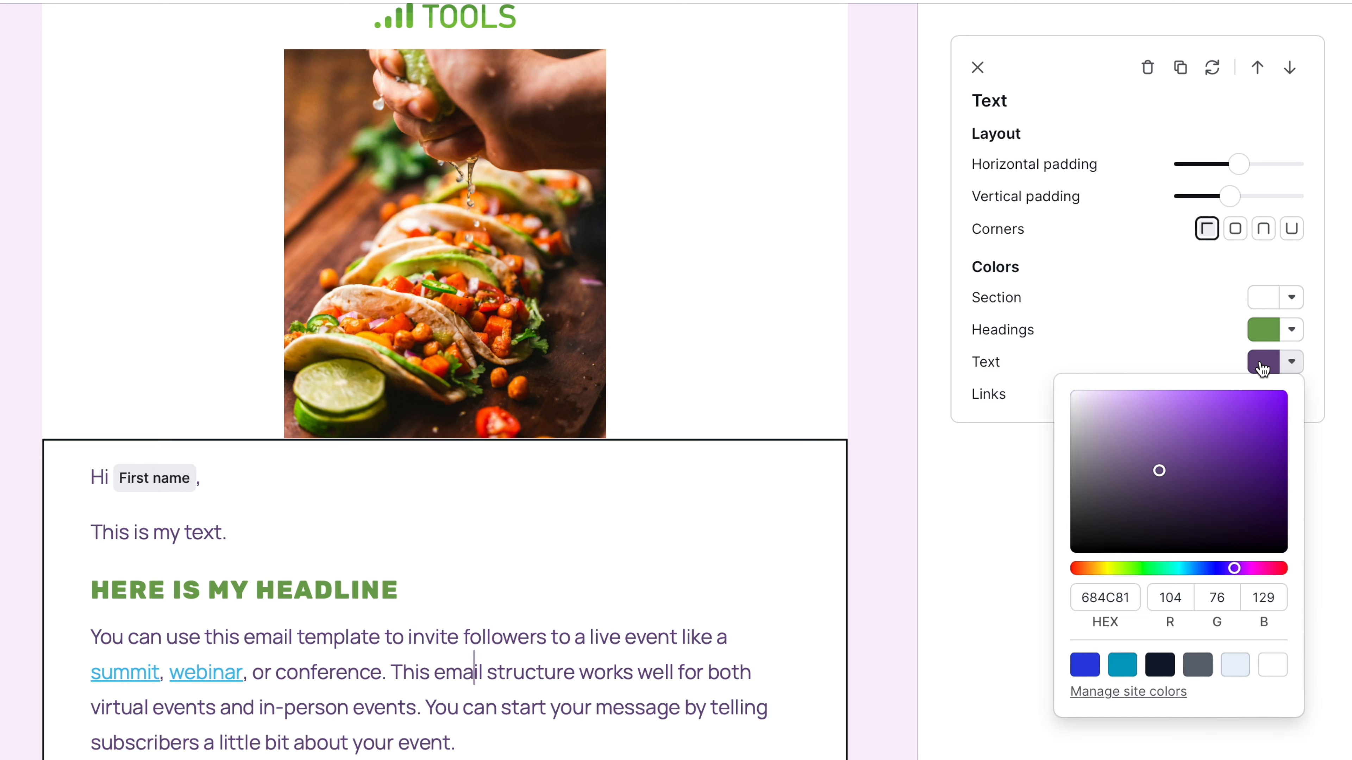
pyautogui.click(1121, 586)
pyautogui.write('020202')
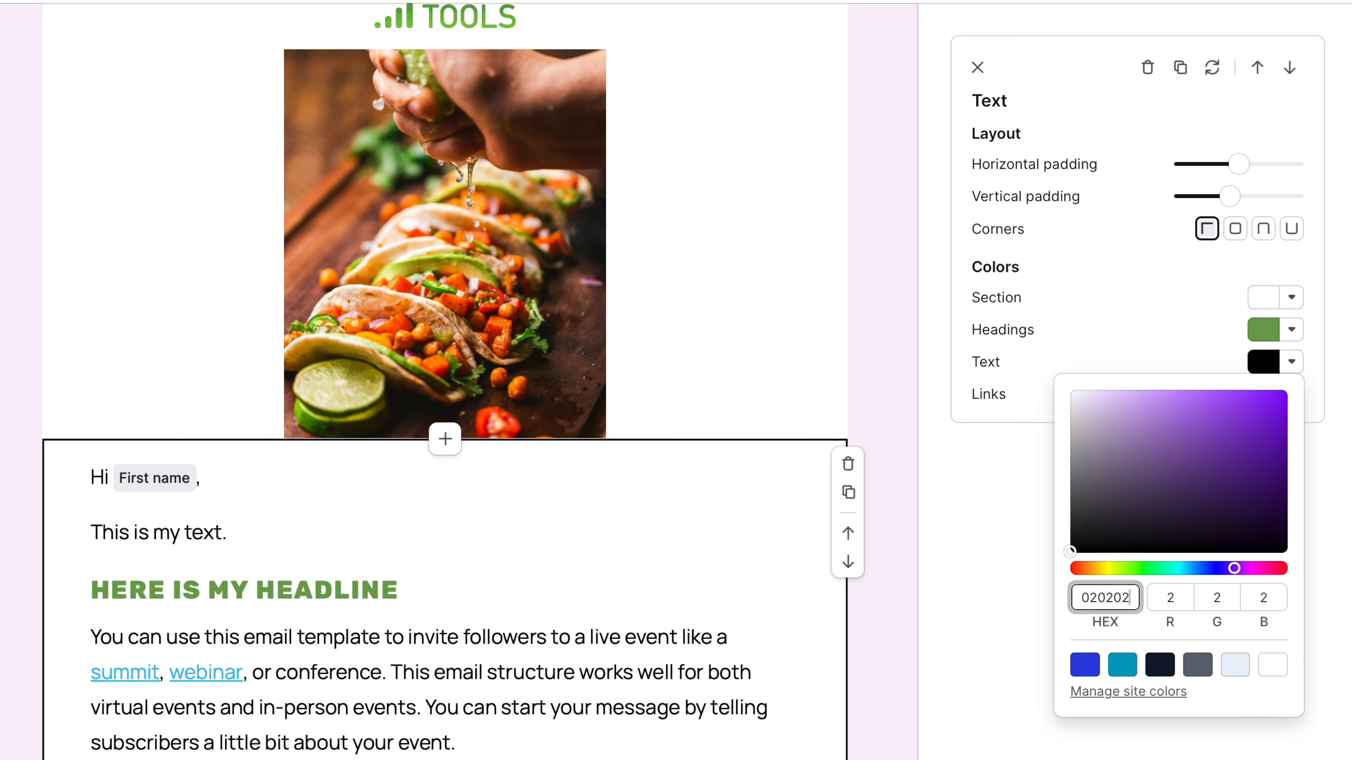
pyautogui.click(613, 706)
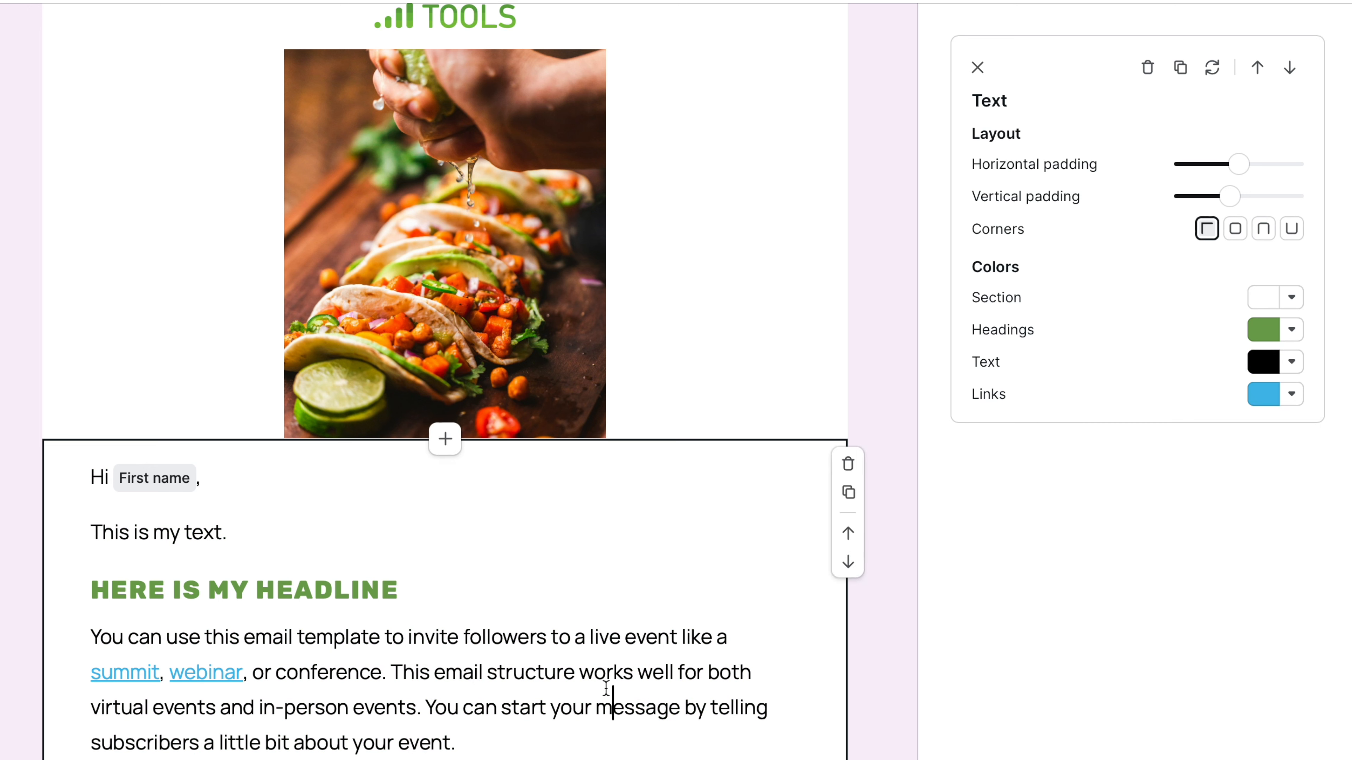
# Set the text section's links color to #72a351
pyautogui.click(1292, 394)
pyautogui.click(1087, 629)
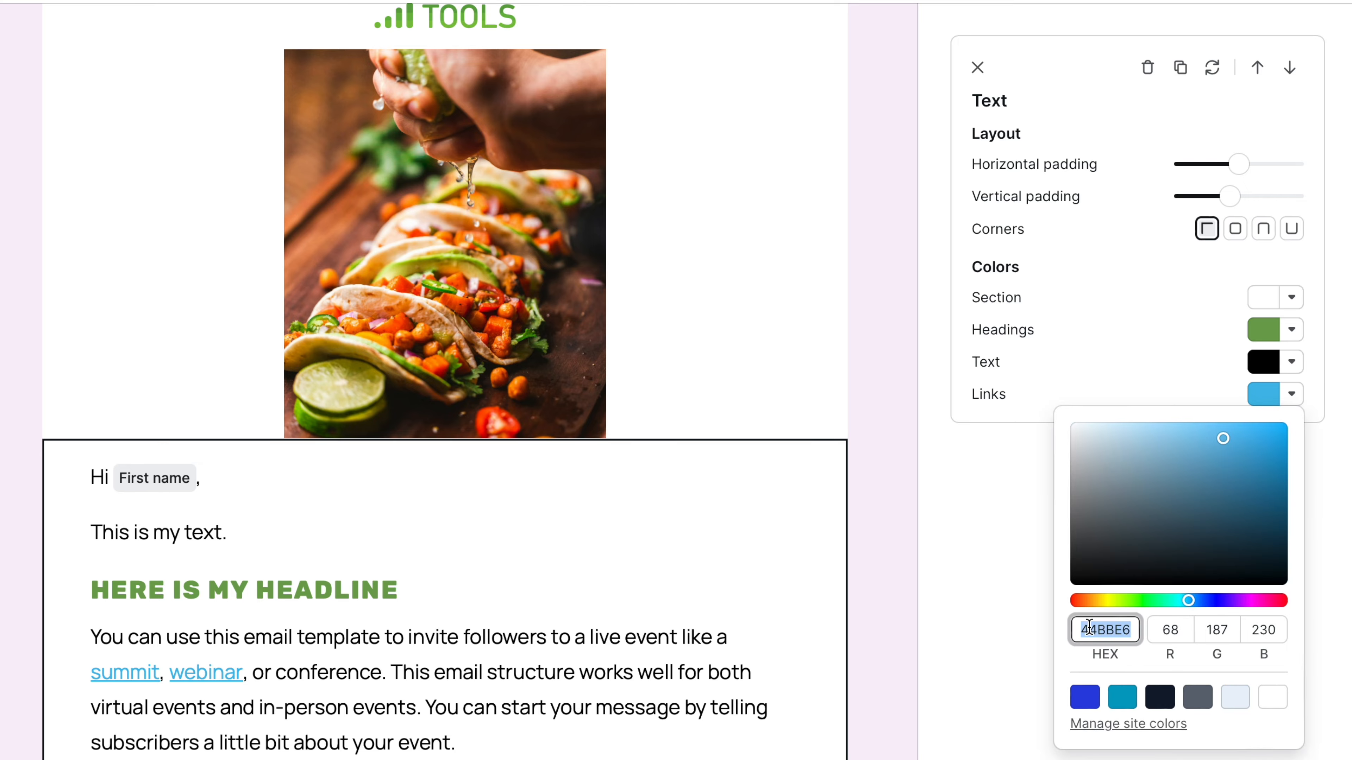
pyautogui.write('#72a351')
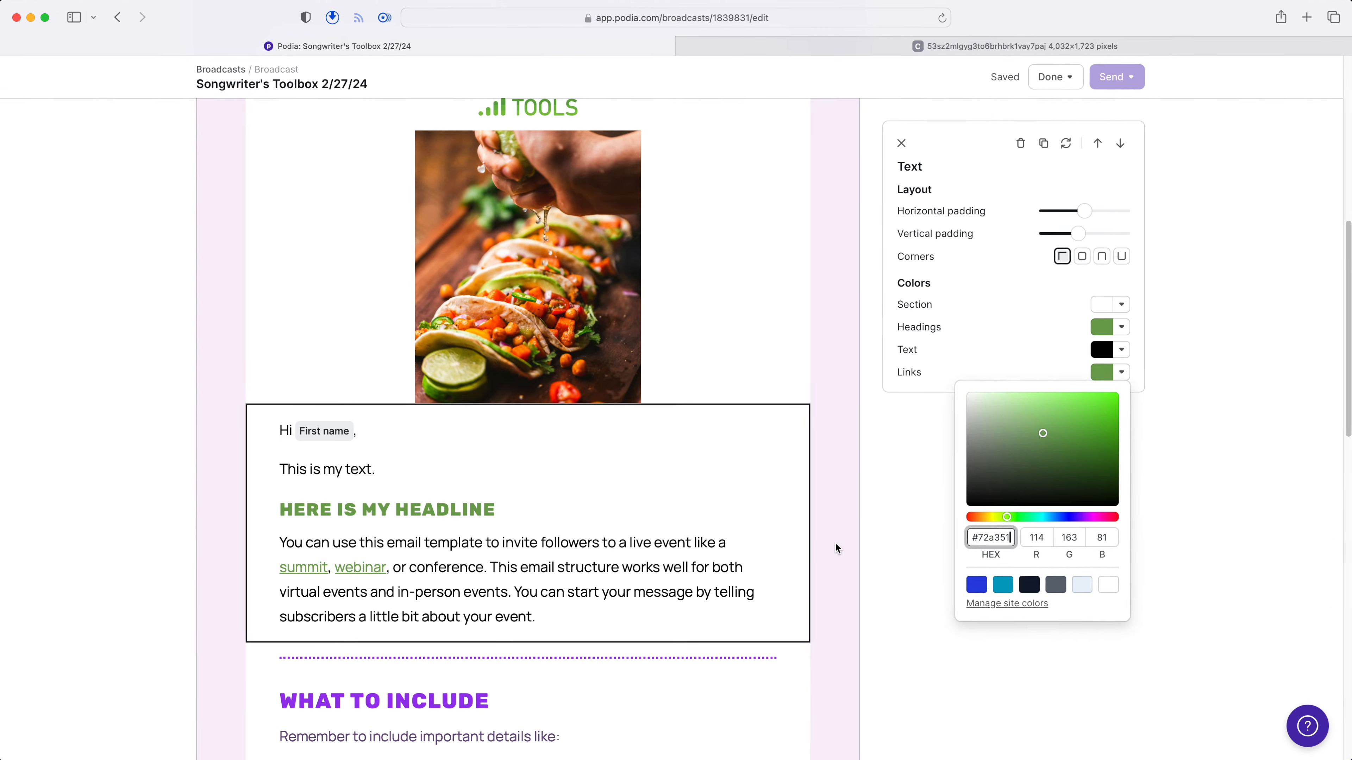
pyautogui.click(579, 638)
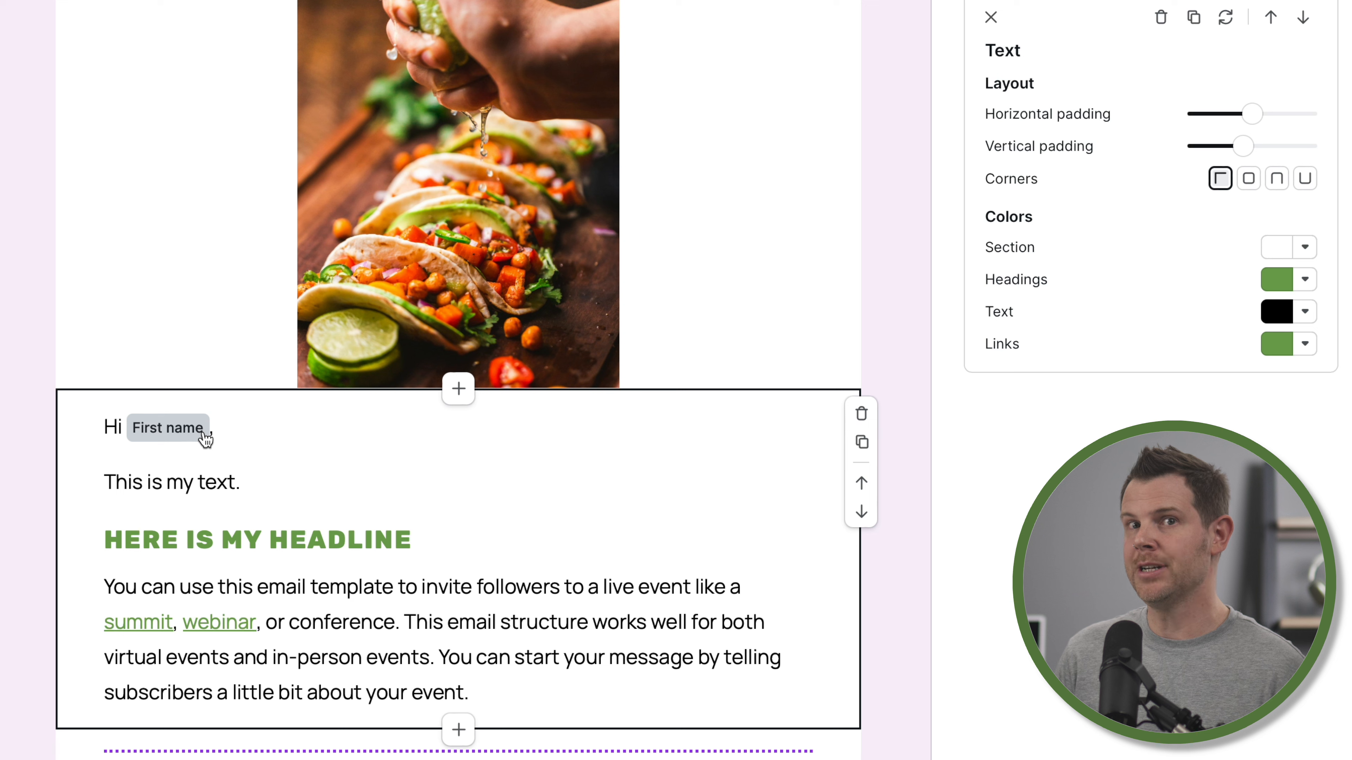
# Start a new empty paragraph below "This is my text." in the greeting section
pyautogui.click(181, 434)
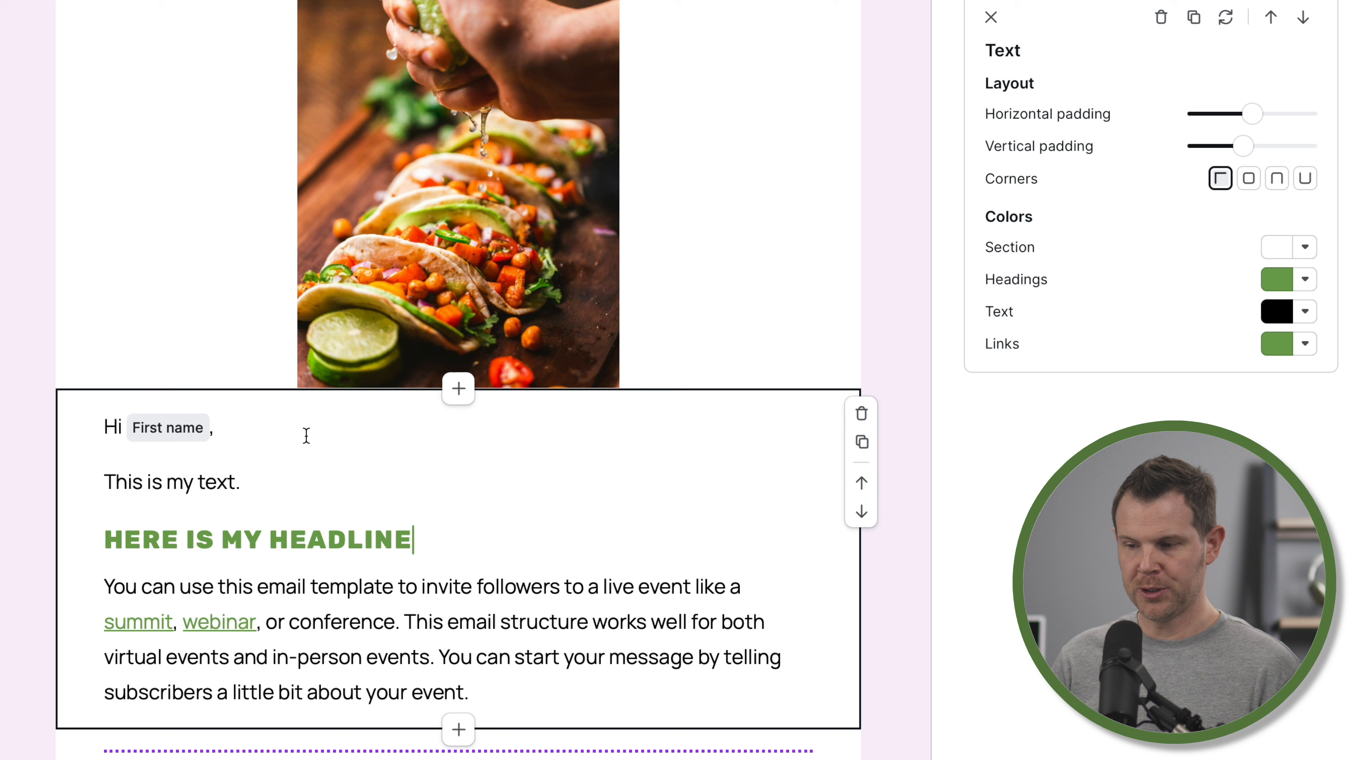
pyautogui.click(291, 478)
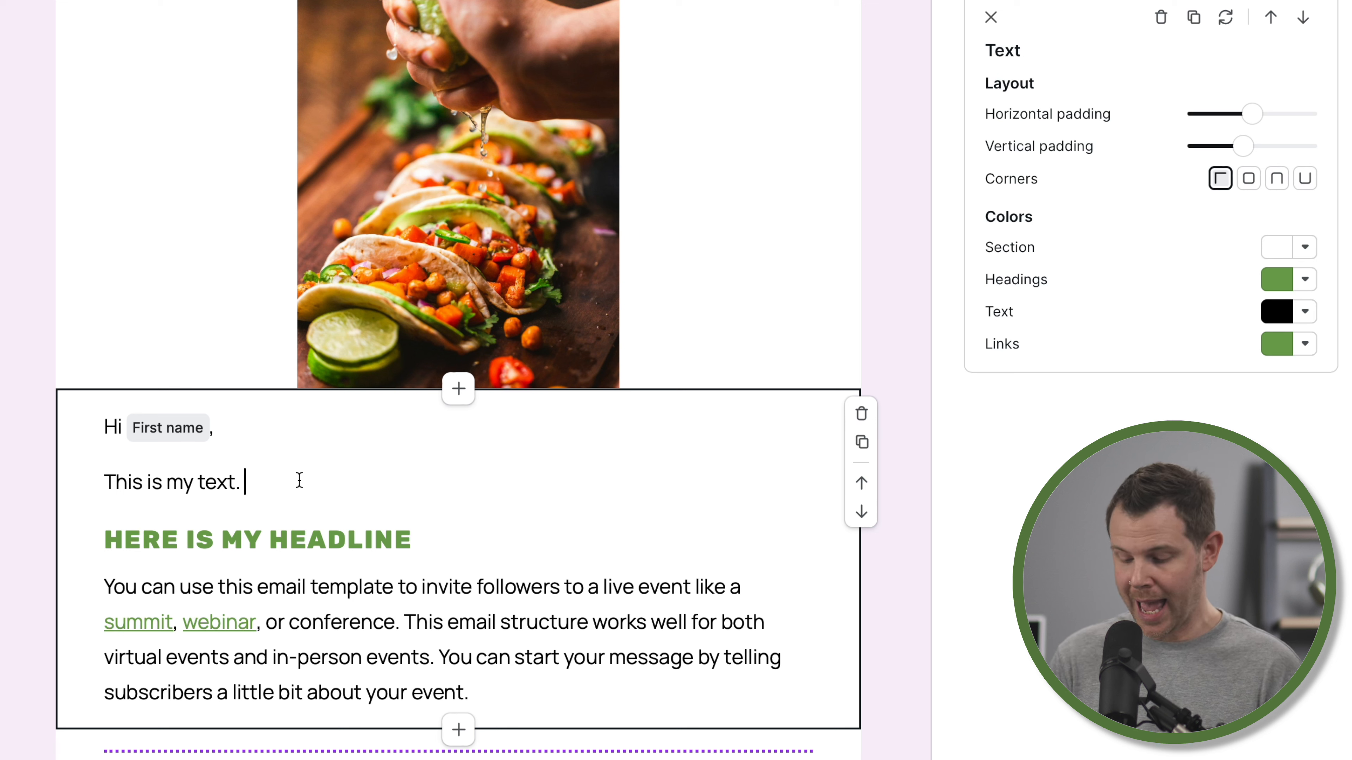
pyautogui.press('Return')
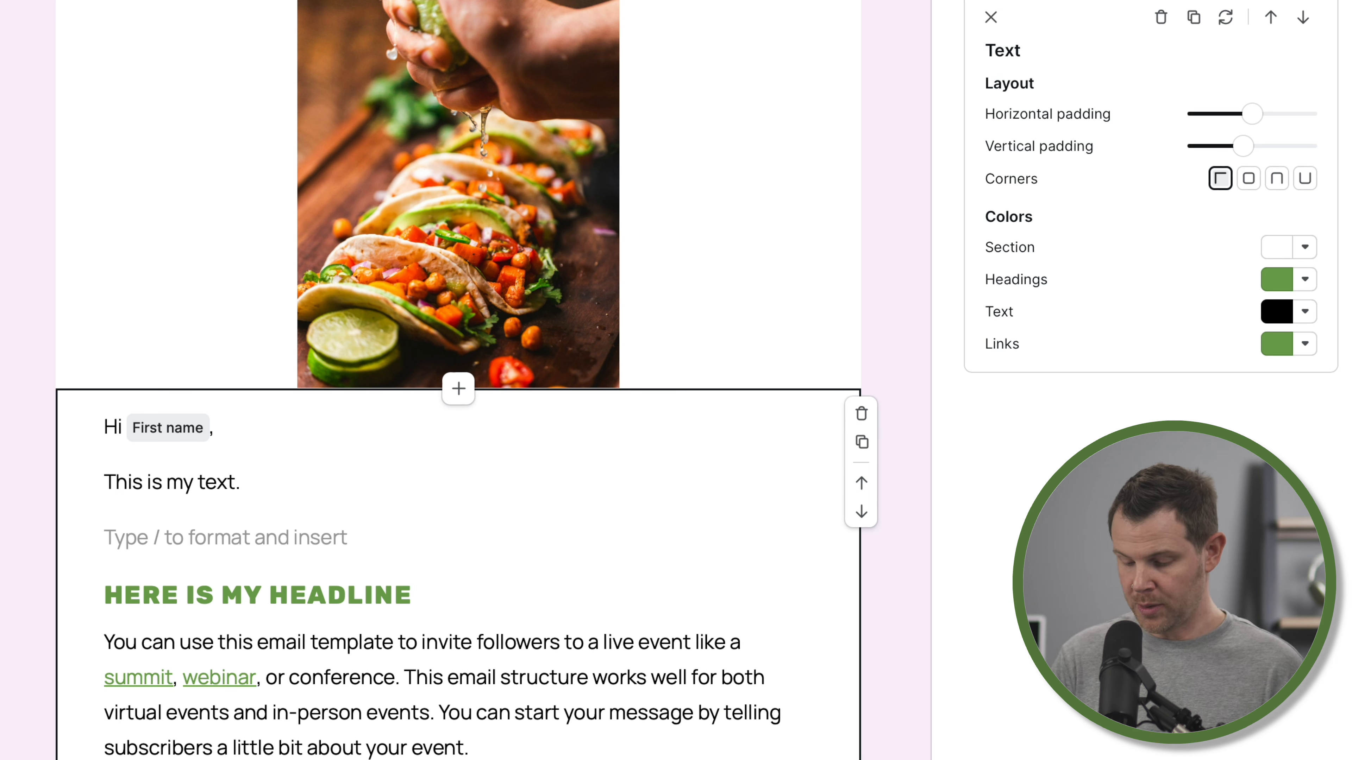
pyautogui.write('/')
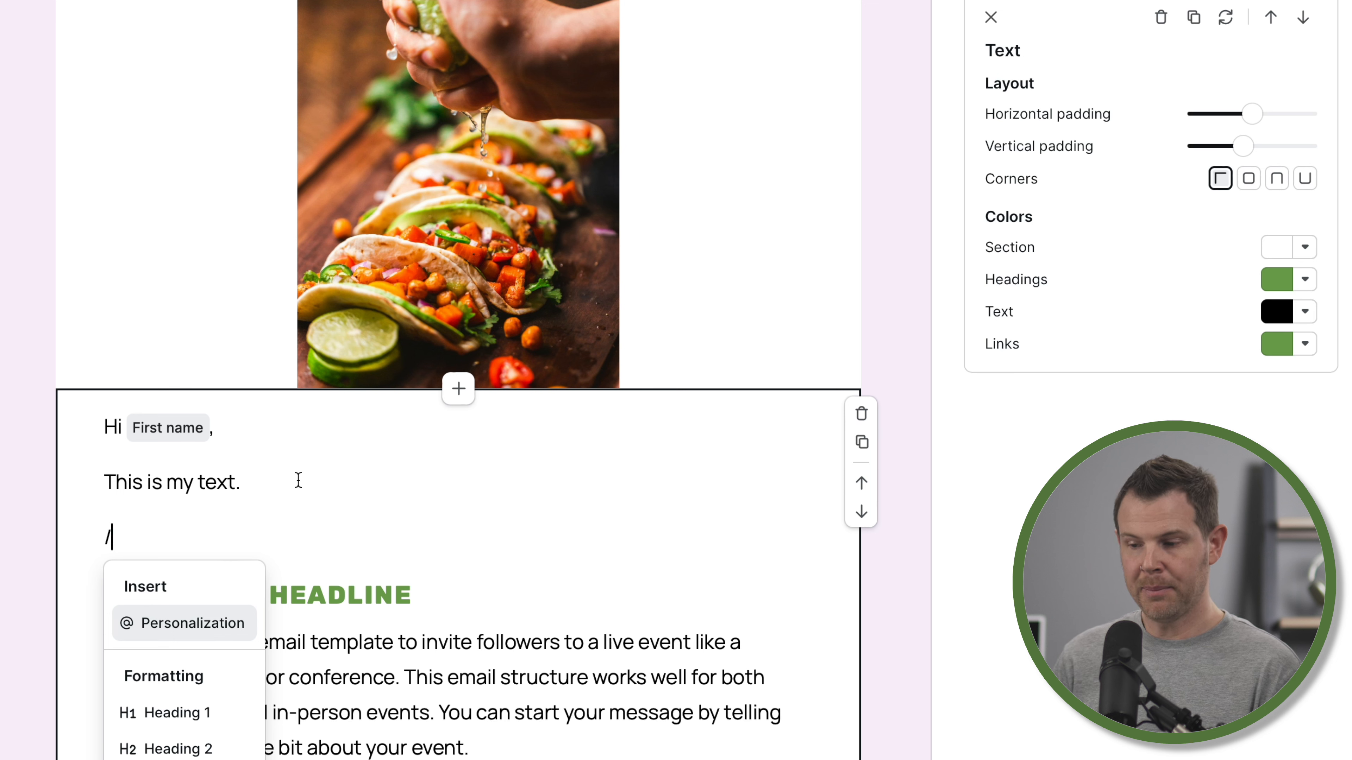
pyautogui.click(209, 620)
pyautogui.click(404, 551)
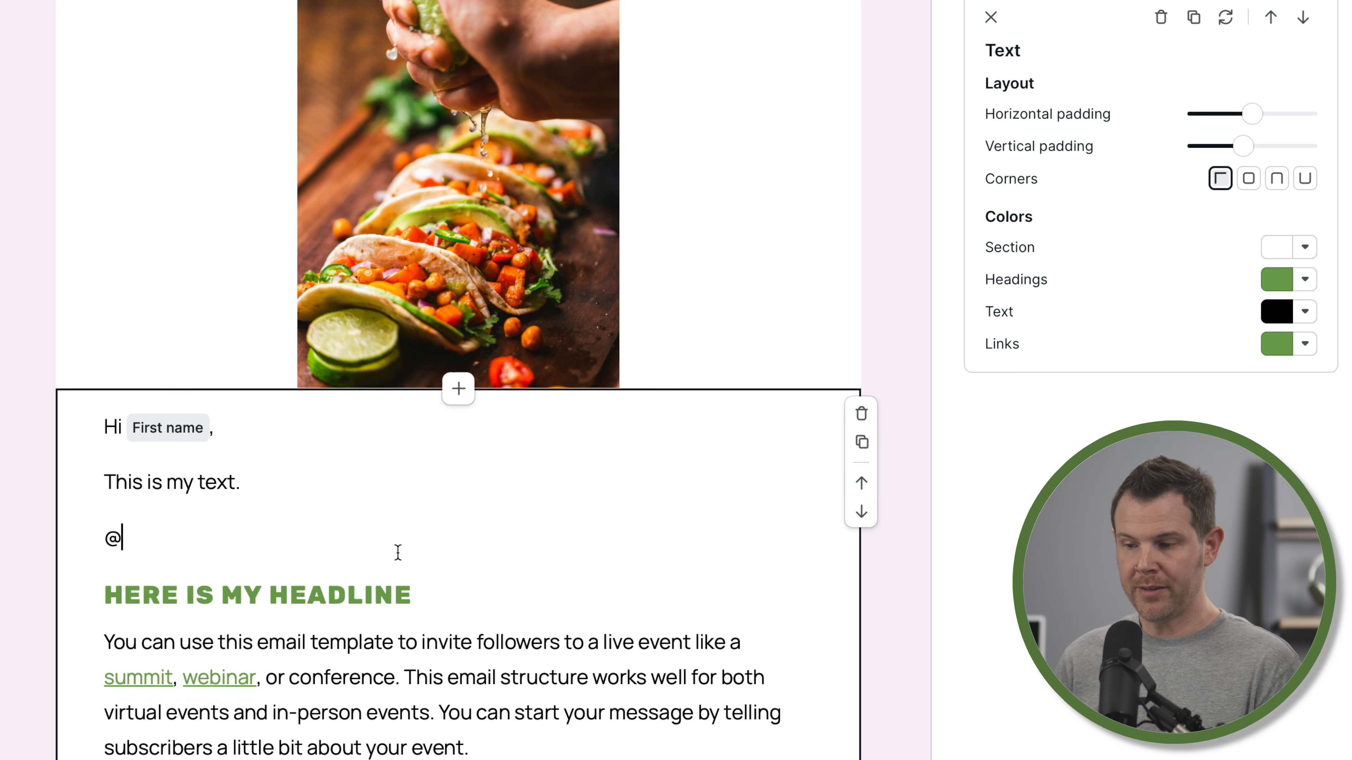
pyautogui.press('BackSpace')
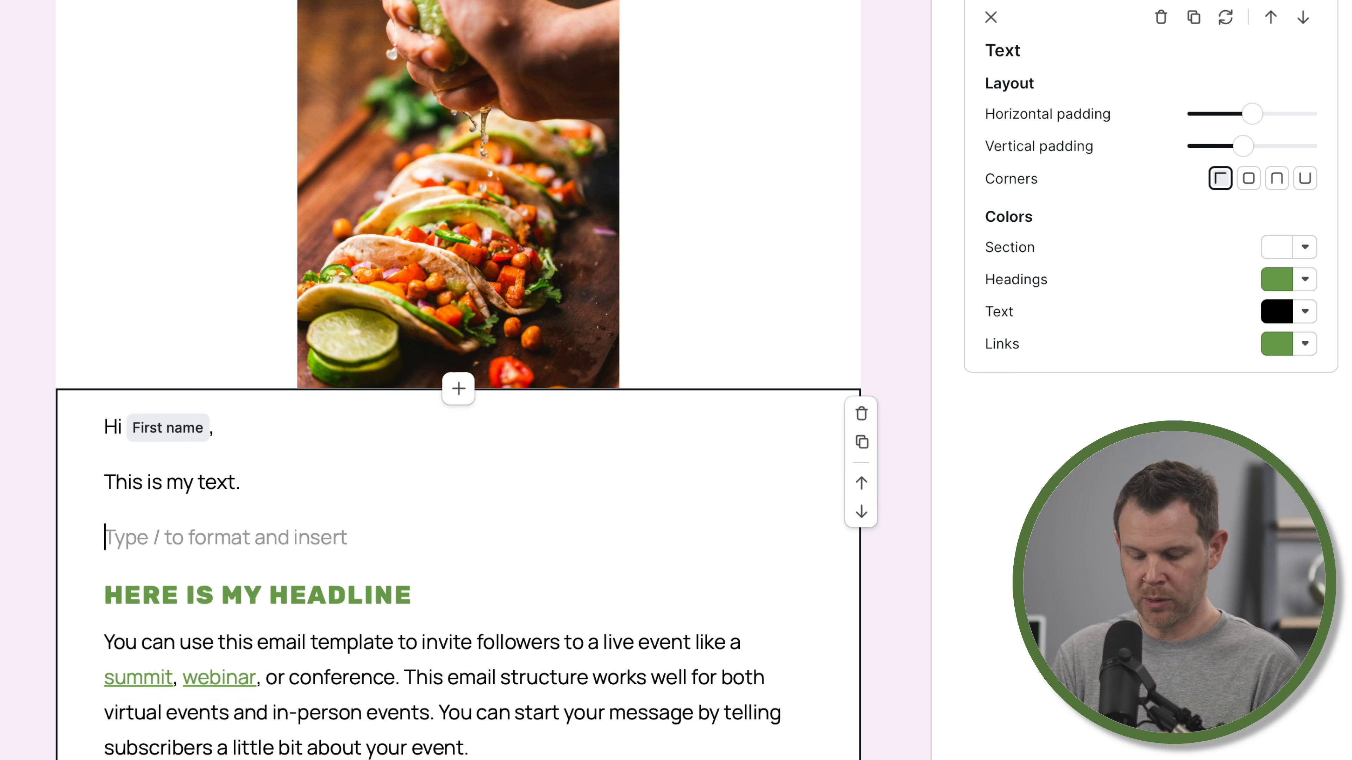
# Write "Last week, I was thinking to myself what does think about my life's decisions." with the Last name personalization field after "does"
pyautogui.write('Last week, I was thinking to myself')
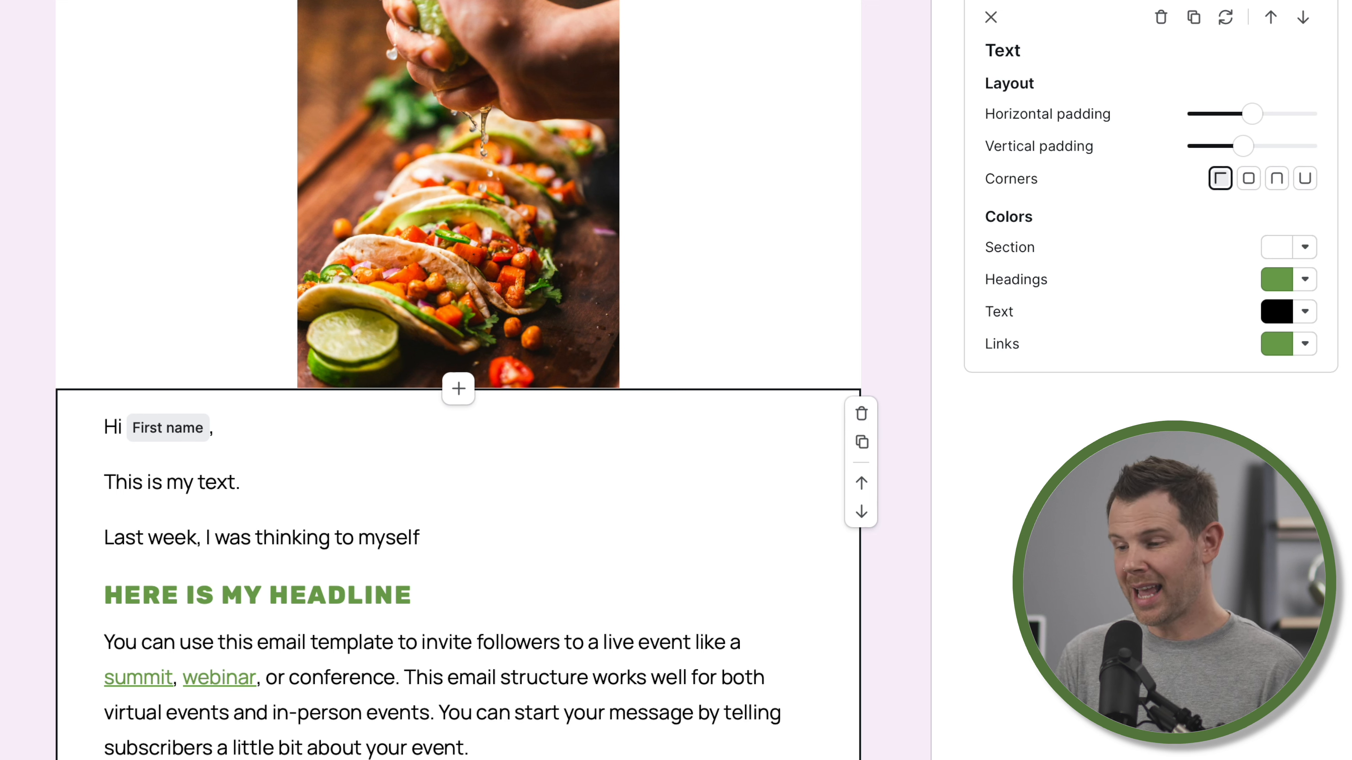
pyautogui.write(' what does /')
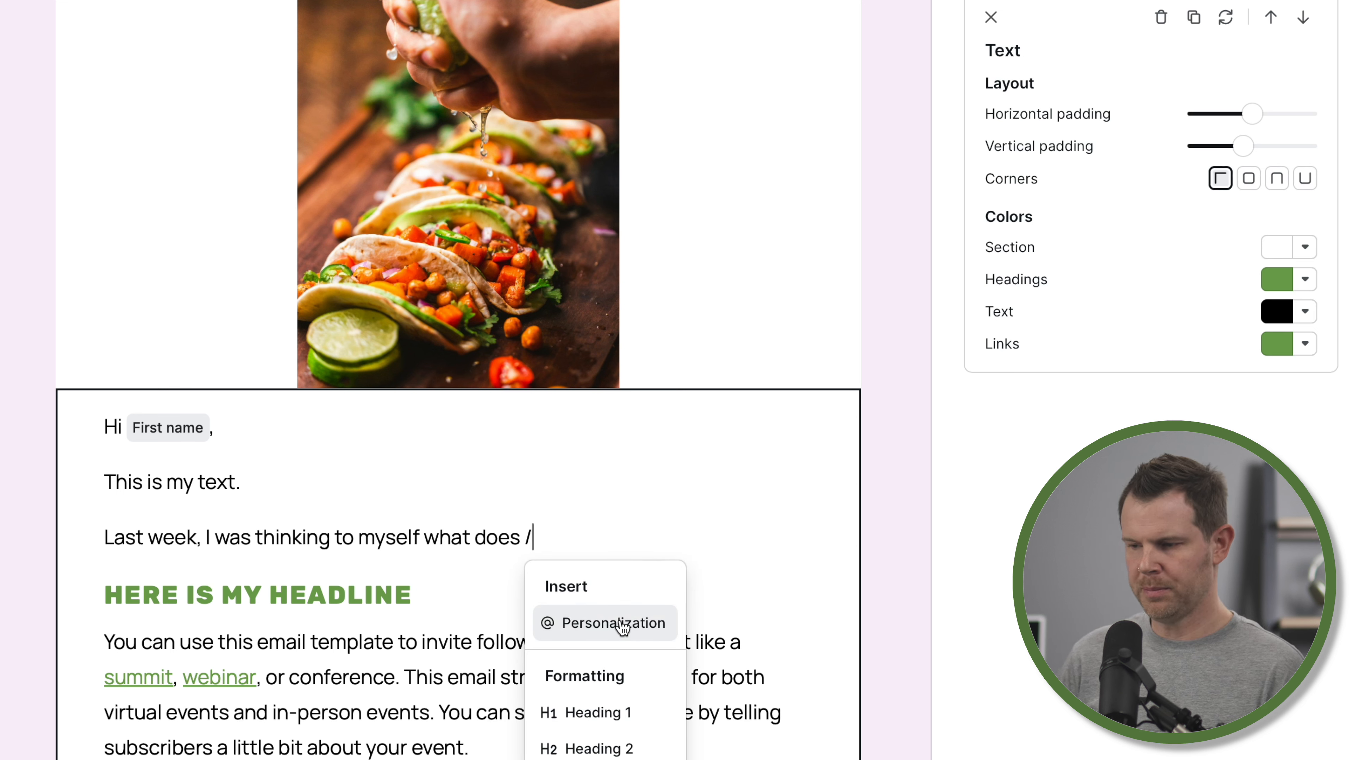
pyautogui.click(624, 629)
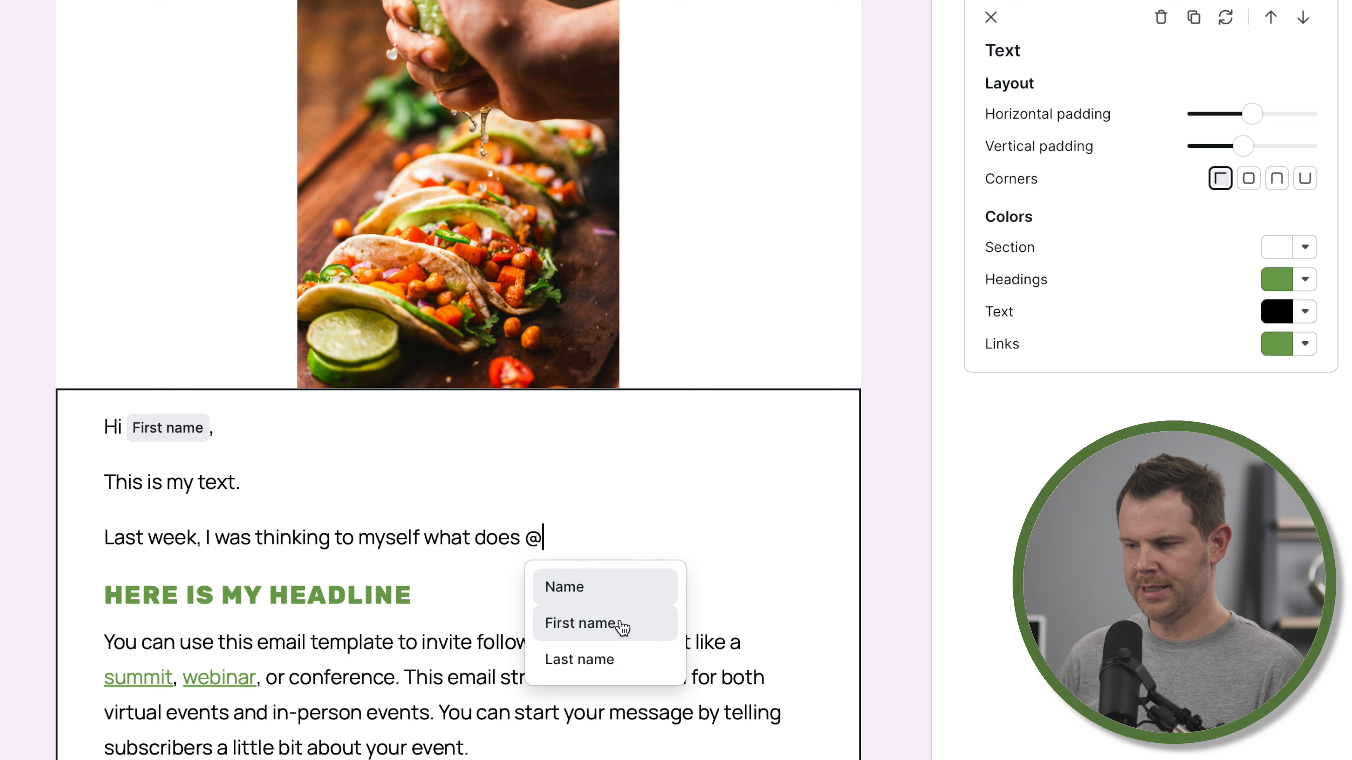
pyautogui.click(617, 657)
pyautogui.write('think about my life')
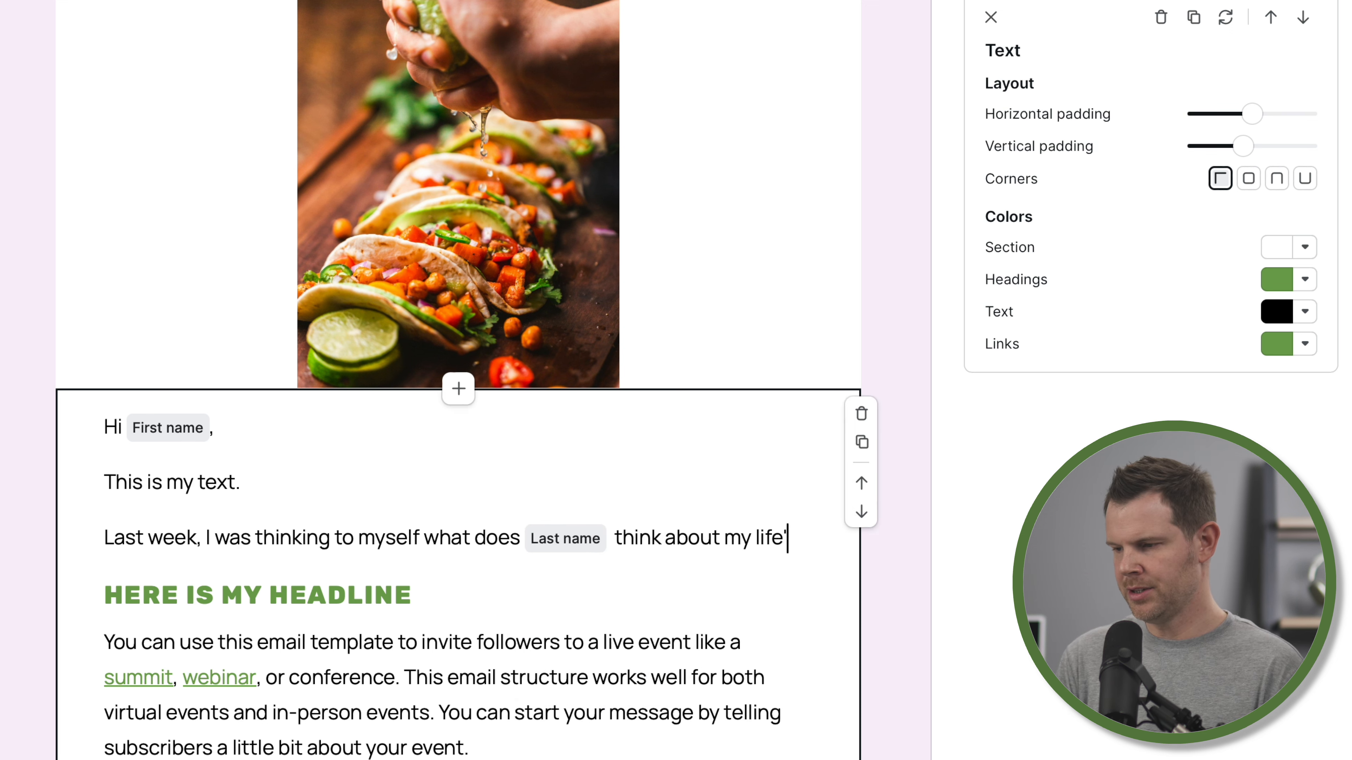
pyautogui.write("'s decisions.")
pyautogui.scroll(-1, 256, 492)
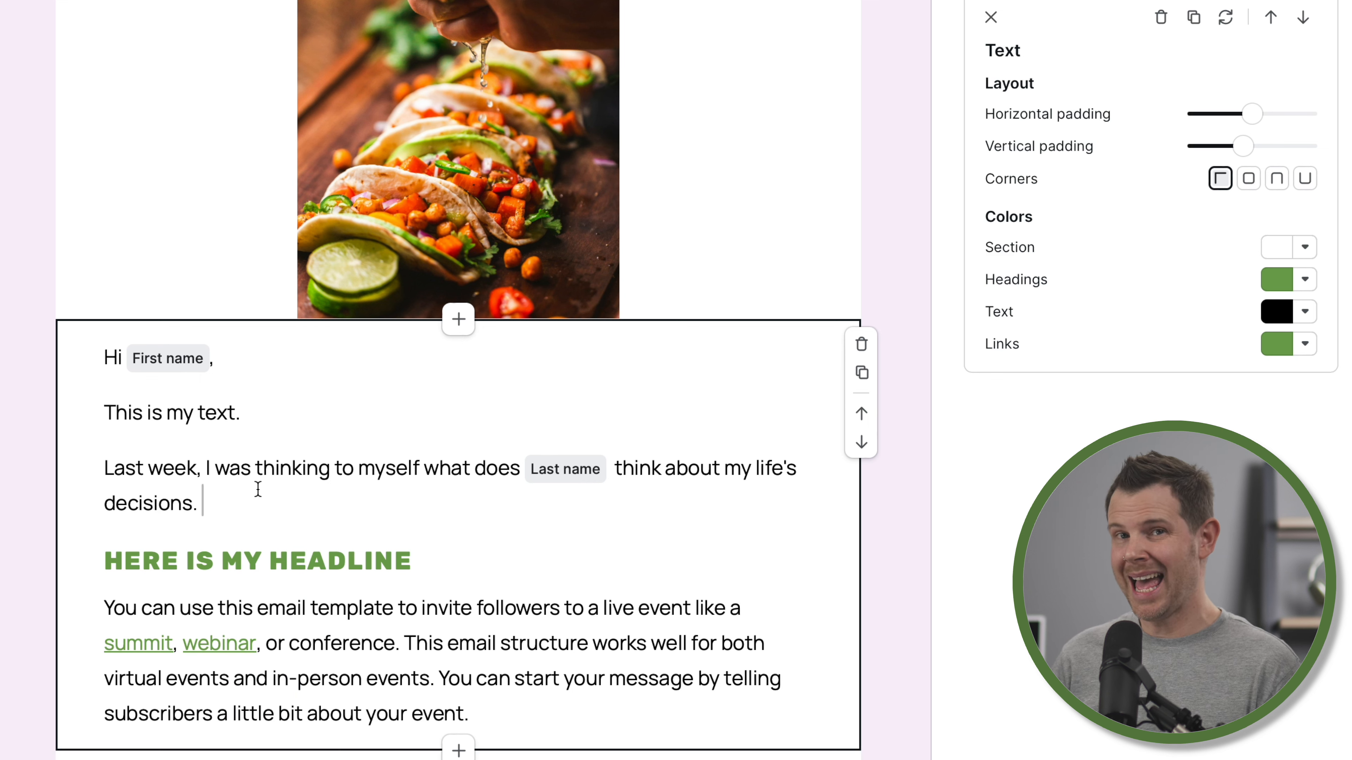
# Make the words "thinking to myself" bold in the "Last week" paragraph
pyautogui.moveTo(256, 467); pyautogui.dragTo(421, 463)
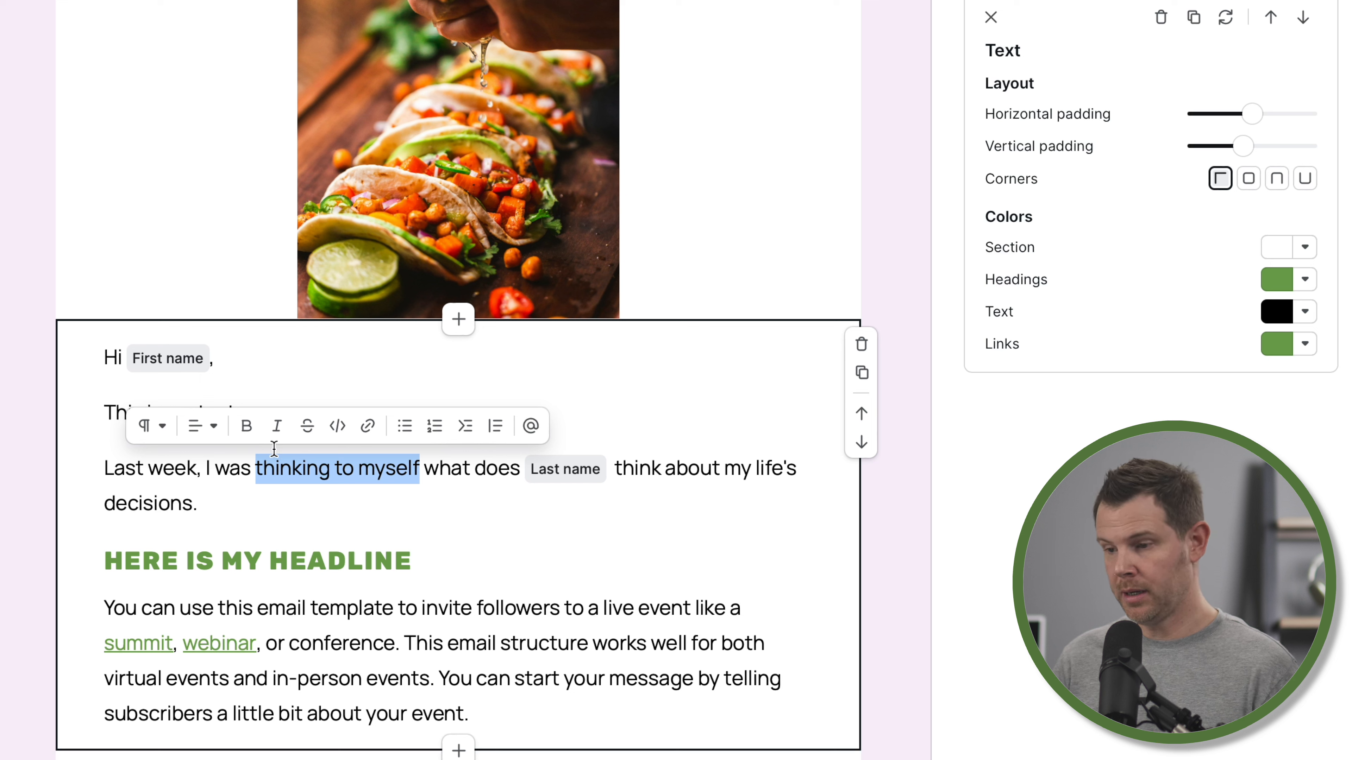
pyautogui.click(246, 426)
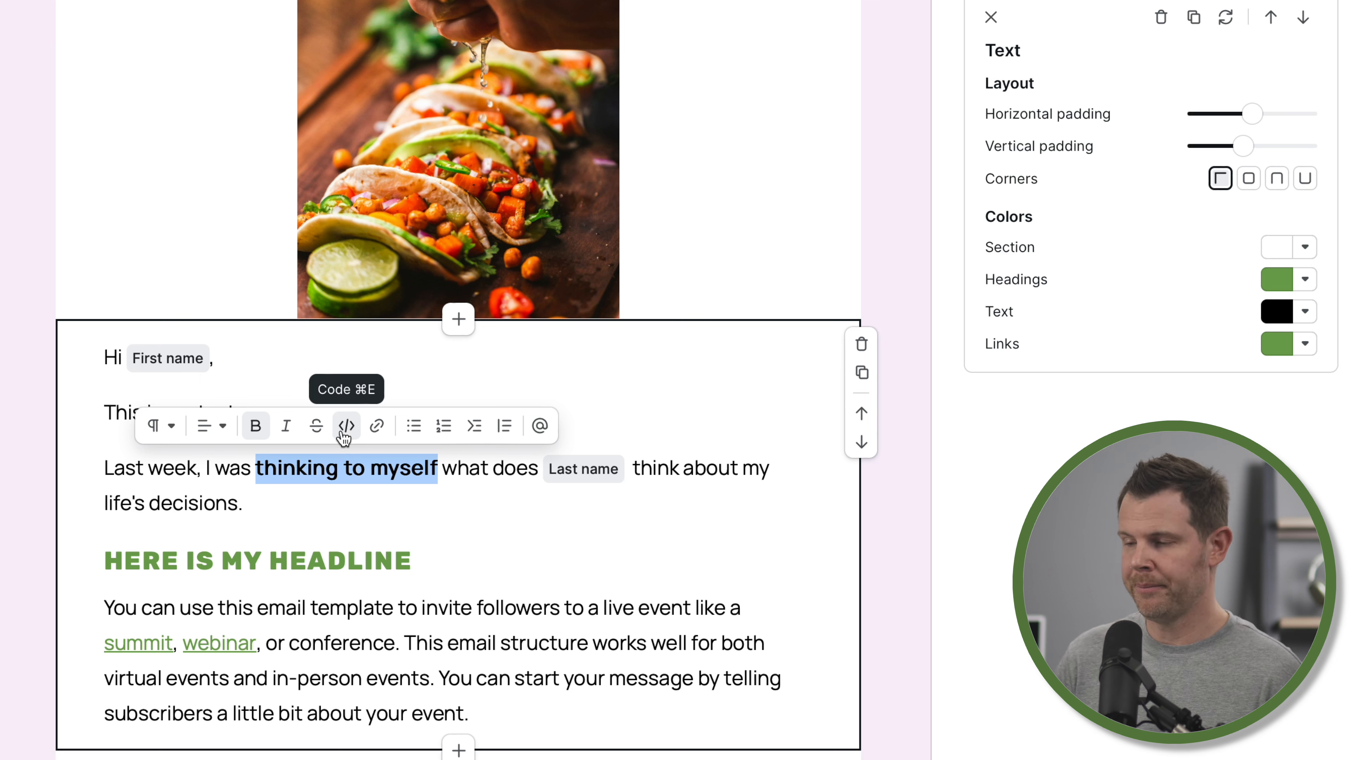
pyautogui.click(248, 503)
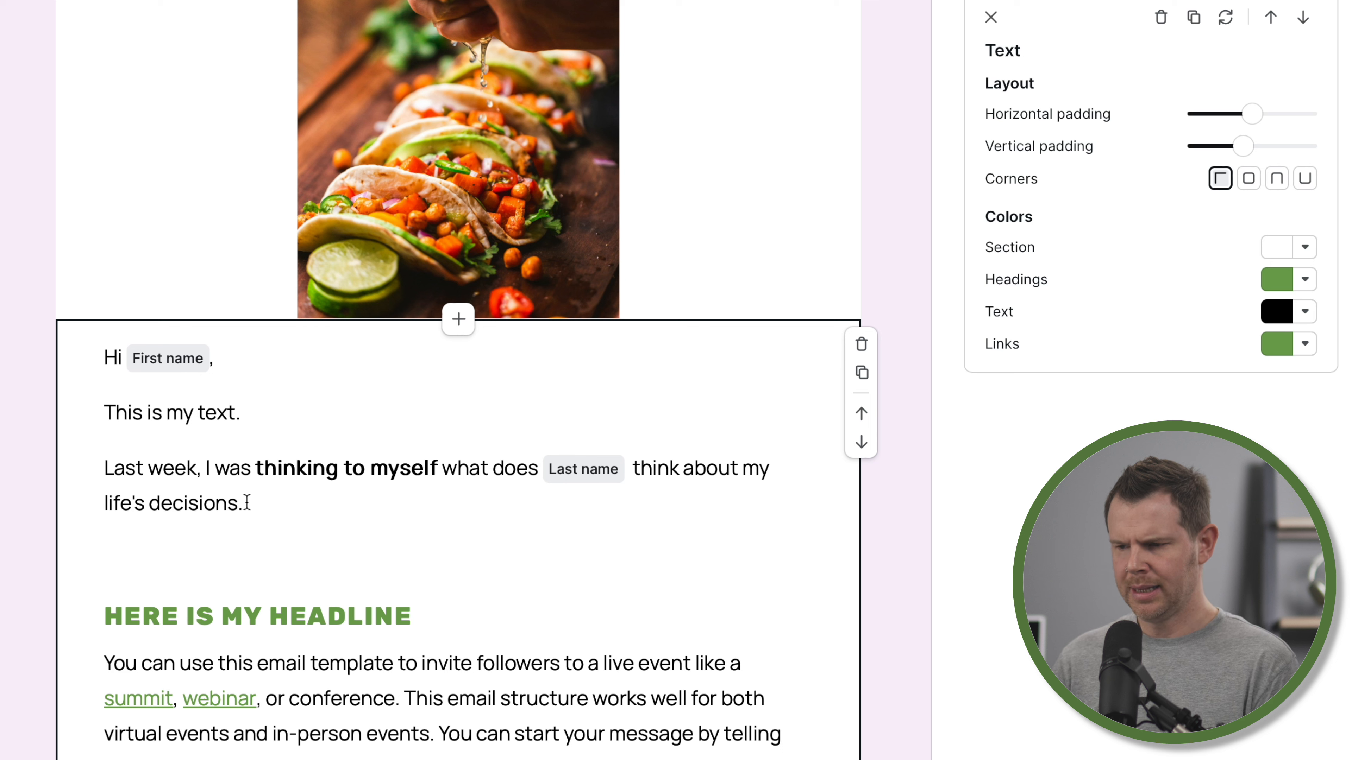
# Open the link entry for the words "life's decisions." and close it without entering an address
pyautogui.moveTo(248, 503); pyautogui.dragTo(101, 505)
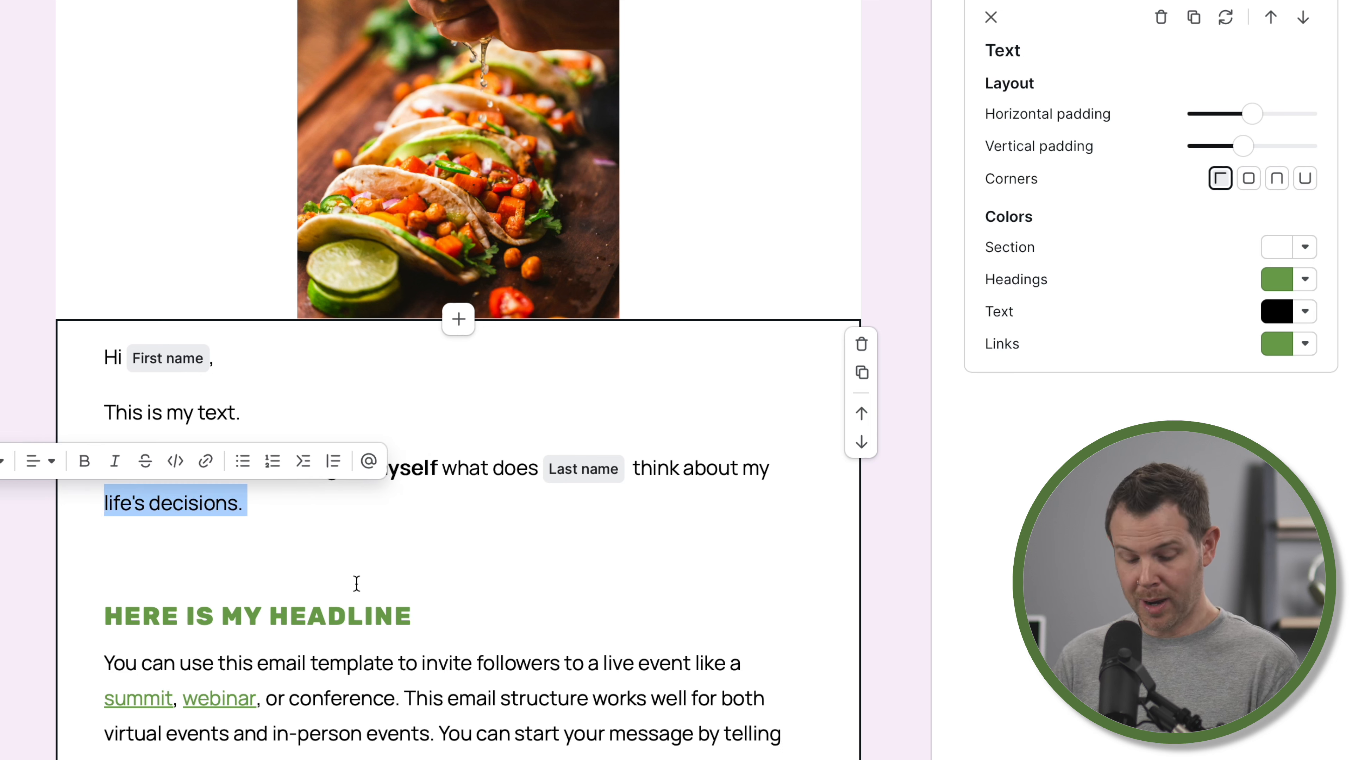
pyautogui.hotkey('ctrl', 'k')
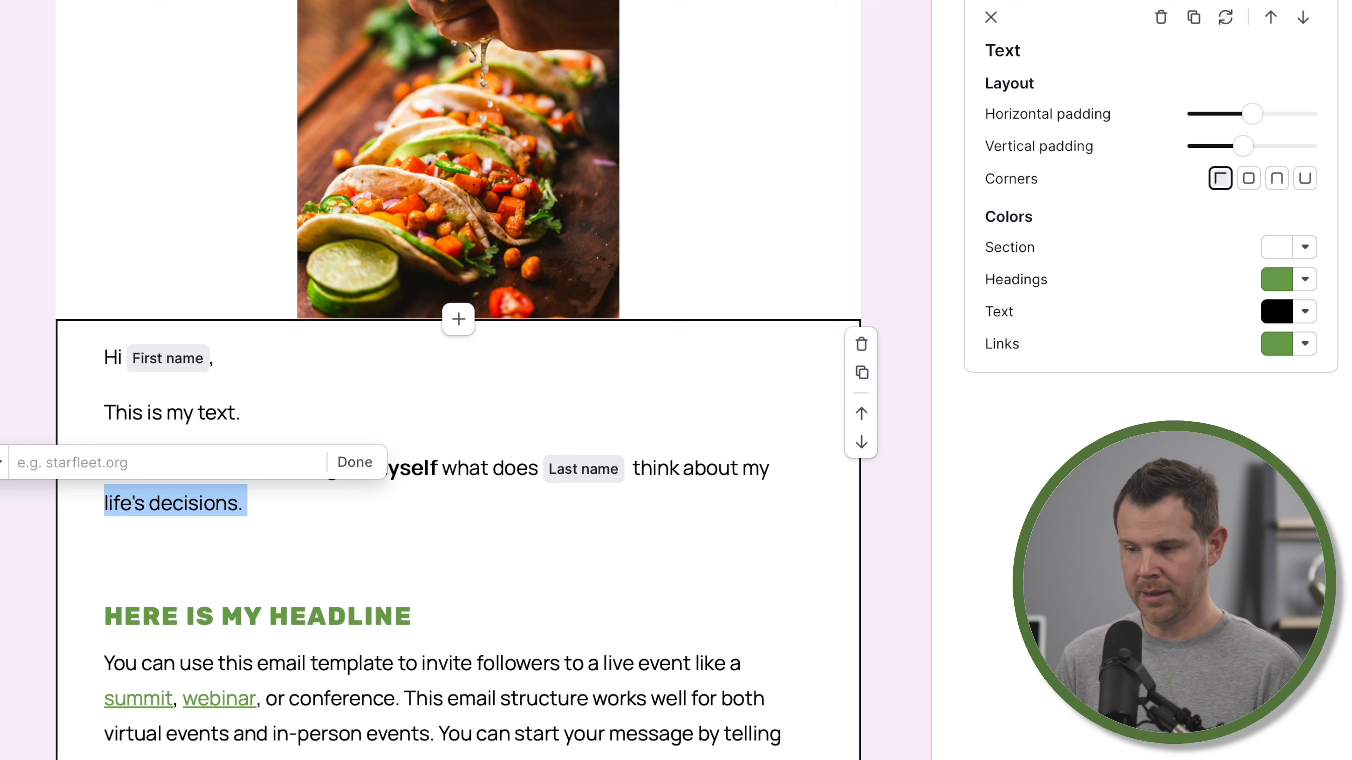
pyautogui.click(363, 464)
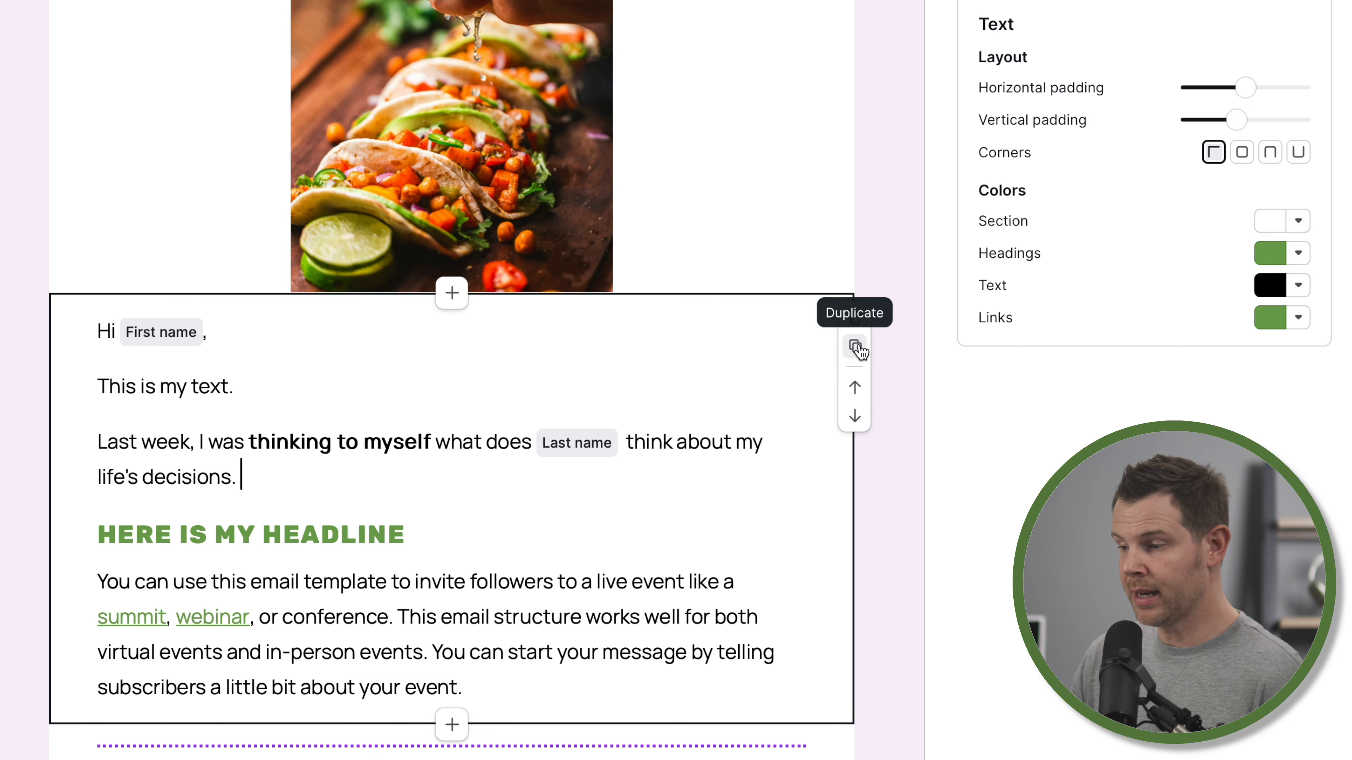
# Duplicate the greeting text section and move the copy down below the What to Include section
pyautogui.click(855, 347)
pyautogui.scroll(-4, 730, 519)
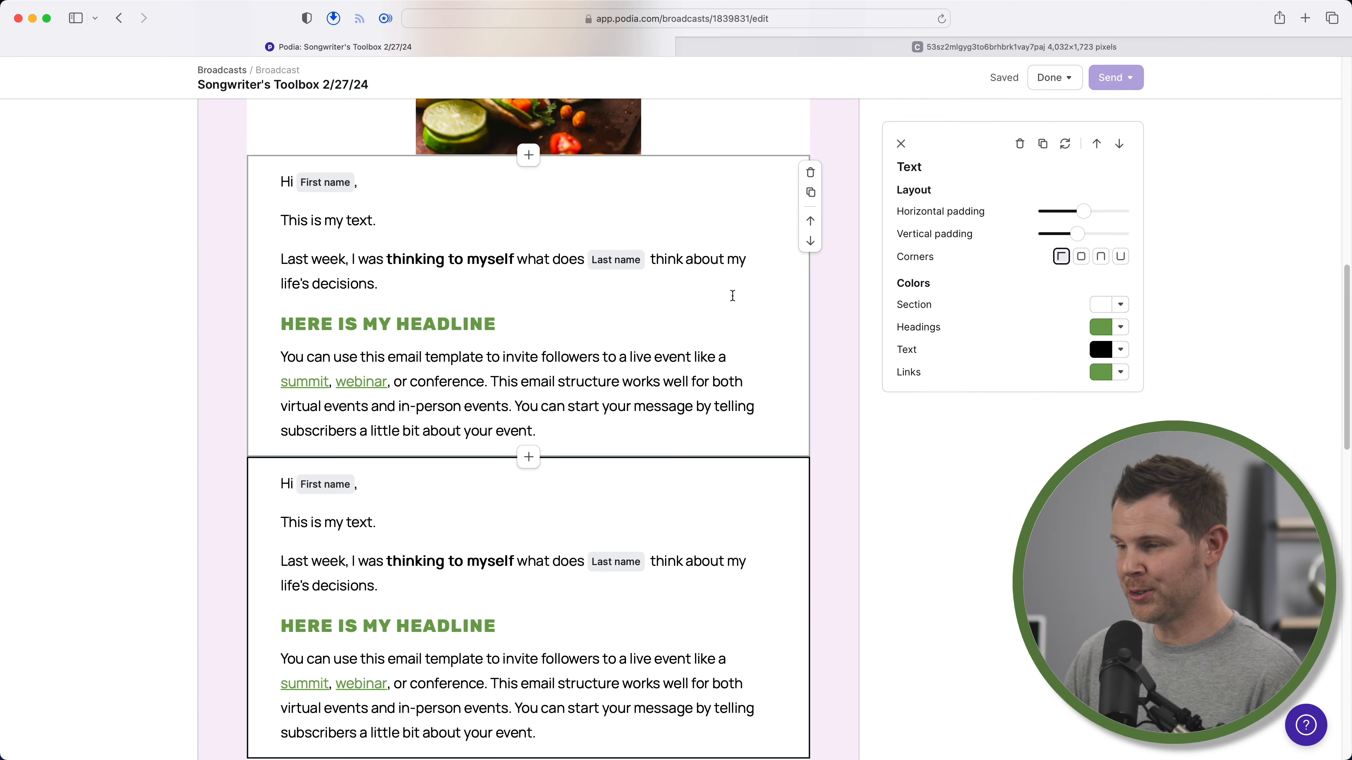
pyautogui.click(809, 242)
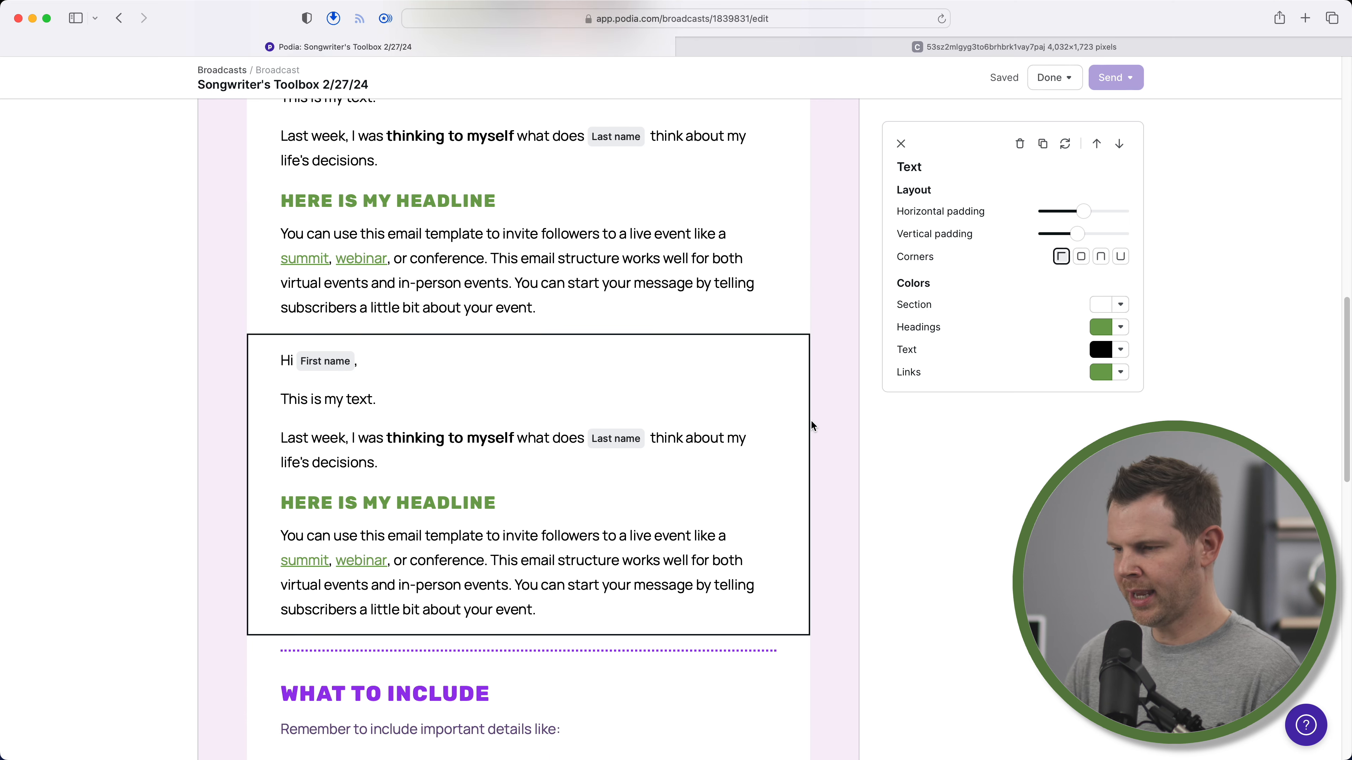
pyautogui.click(809, 419)
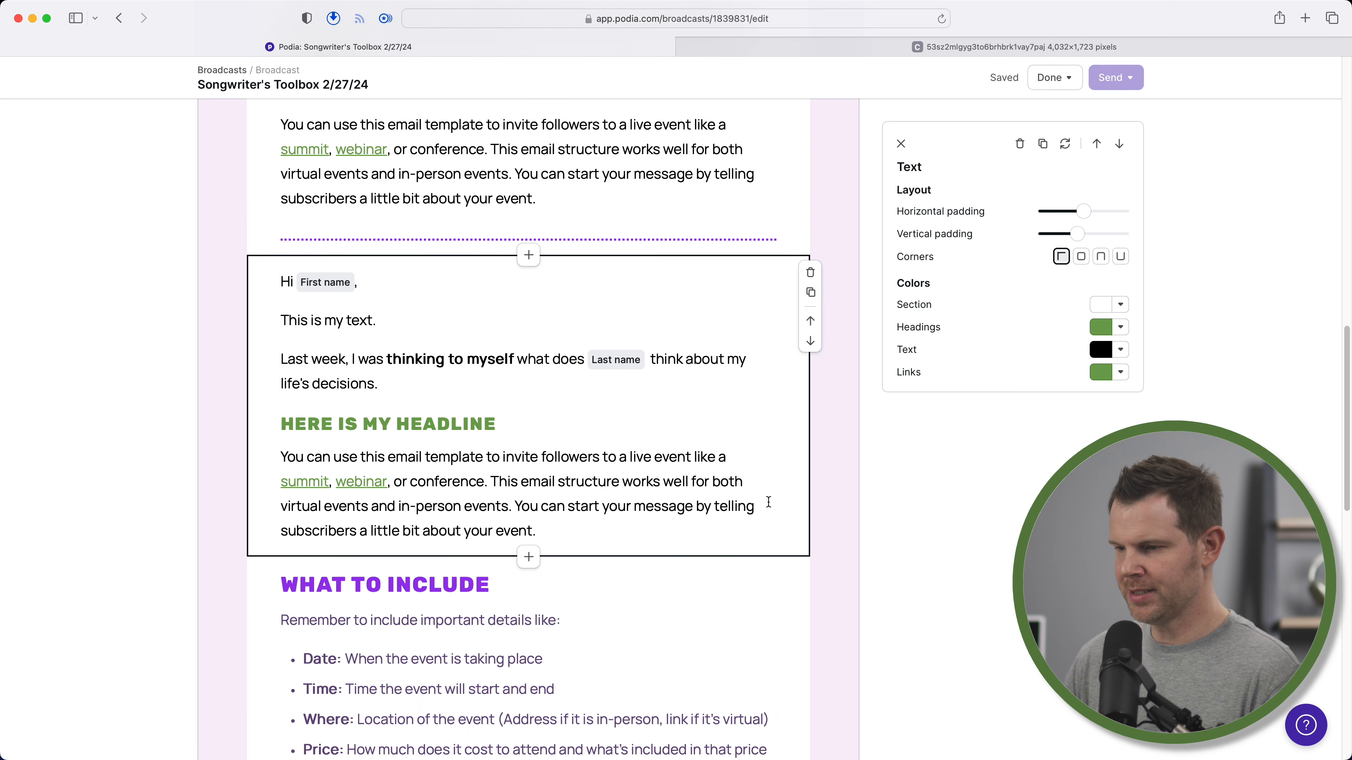
pyautogui.click(809, 281)
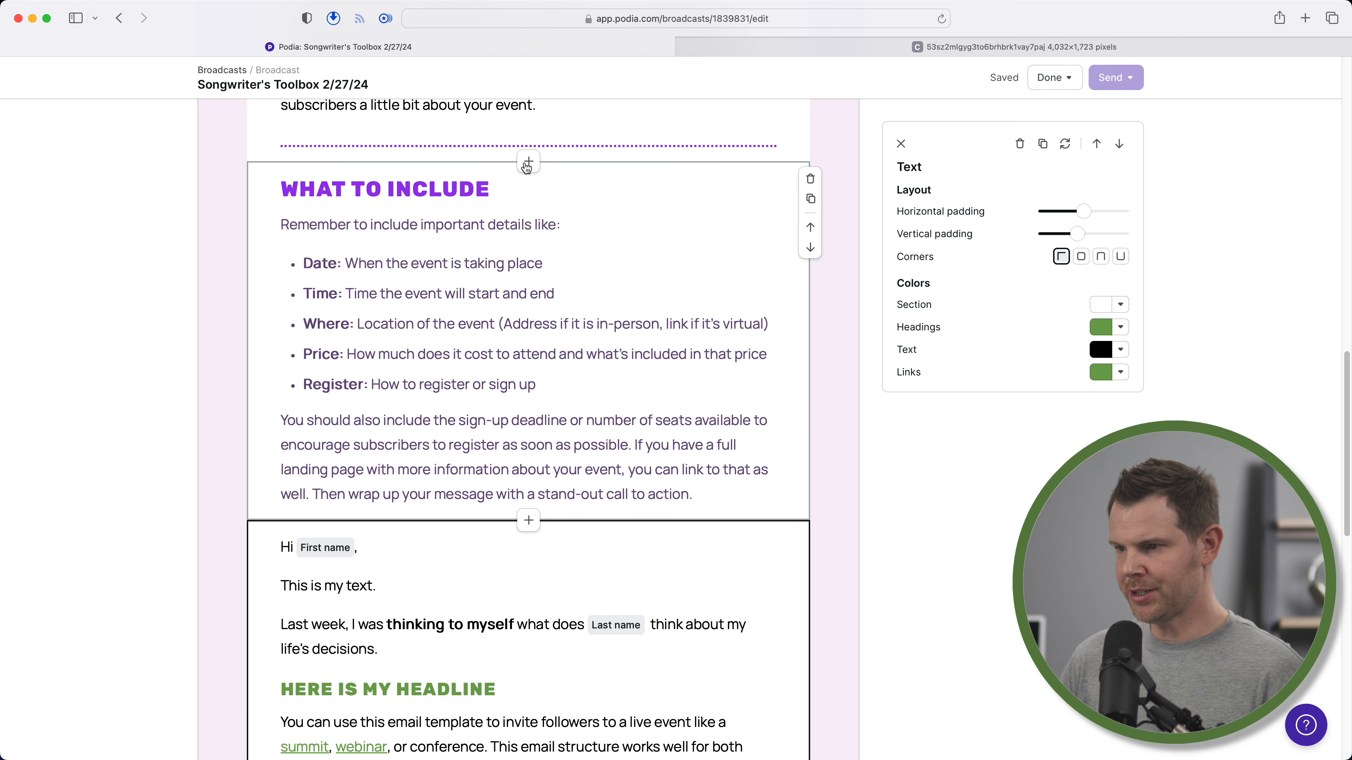
# Try out a Feature section above the What to Include section, delete it, and try a Columns section there instead
pyautogui.click(529, 161)
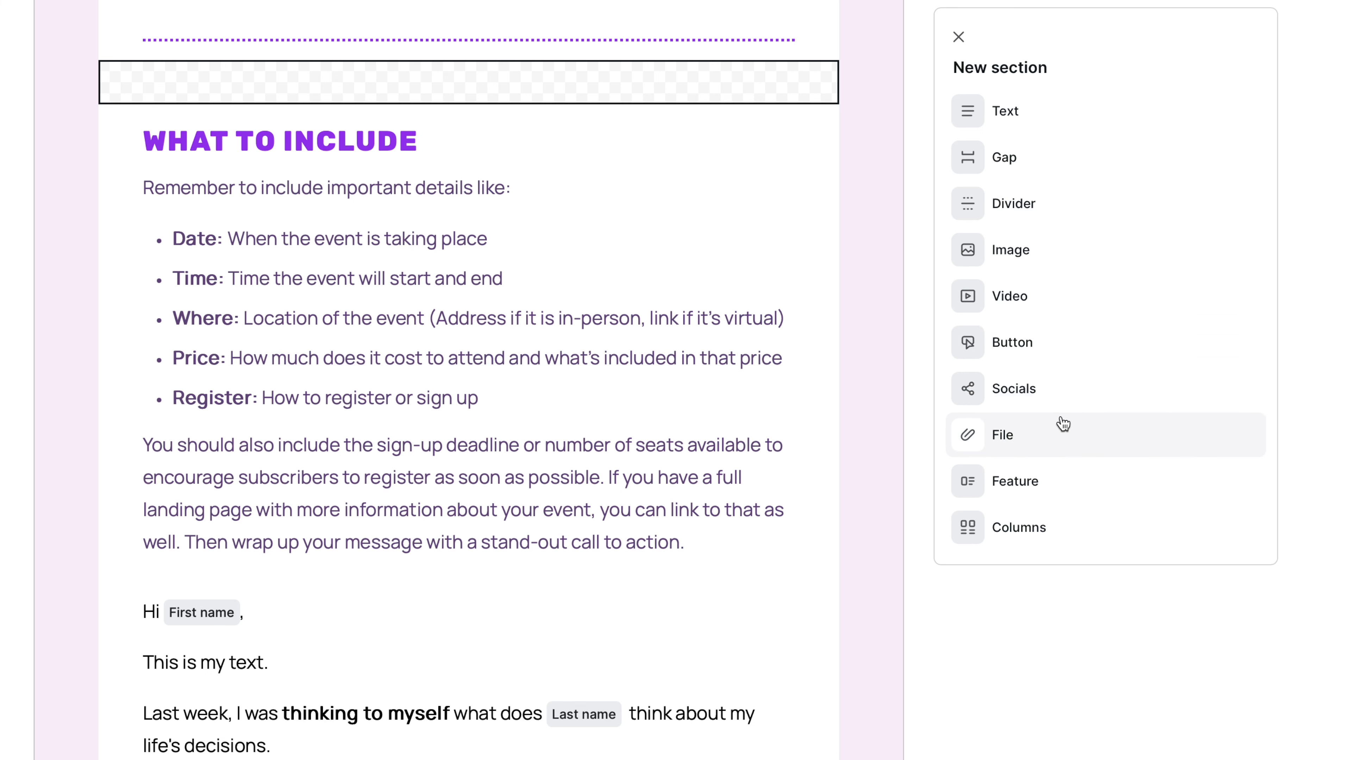
pyautogui.click(1070, 484)
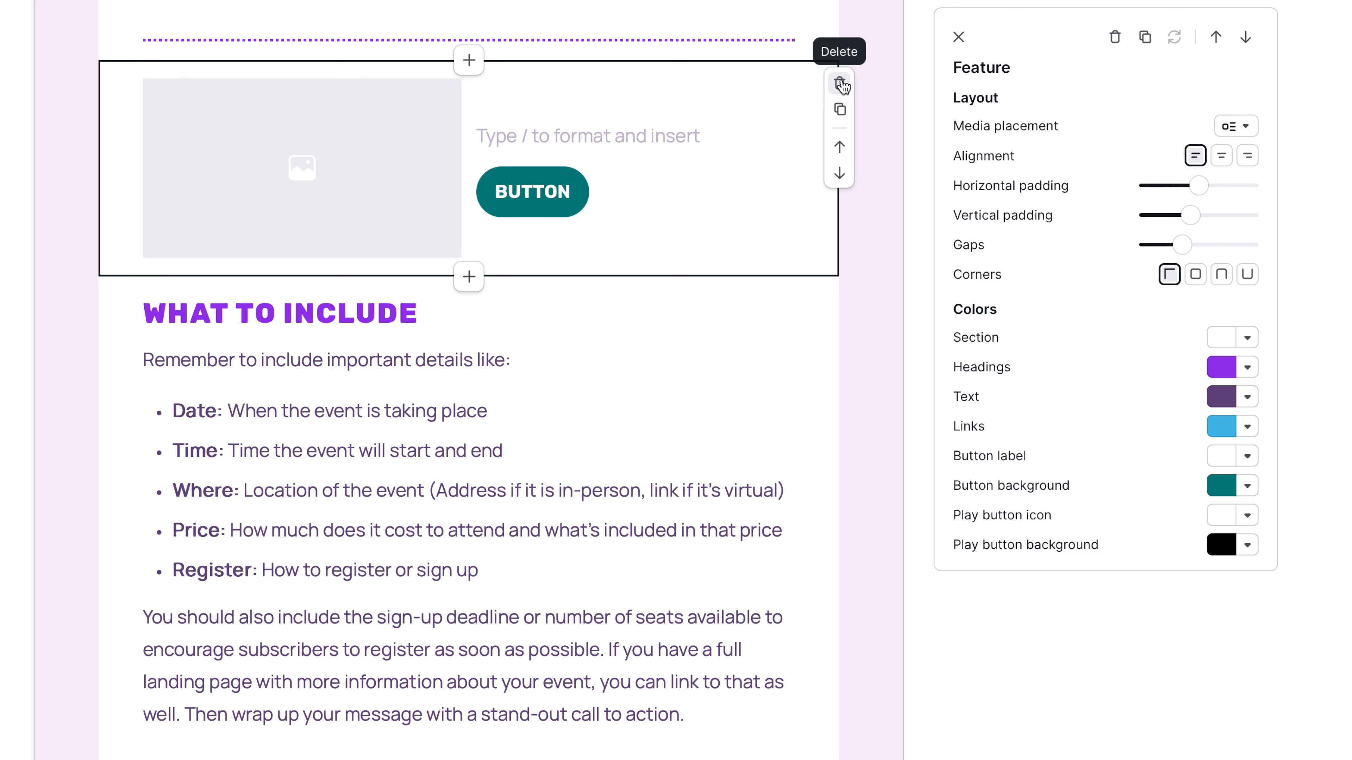
pyautogui.click(840, 83)
pyautogui.click(748, 221)
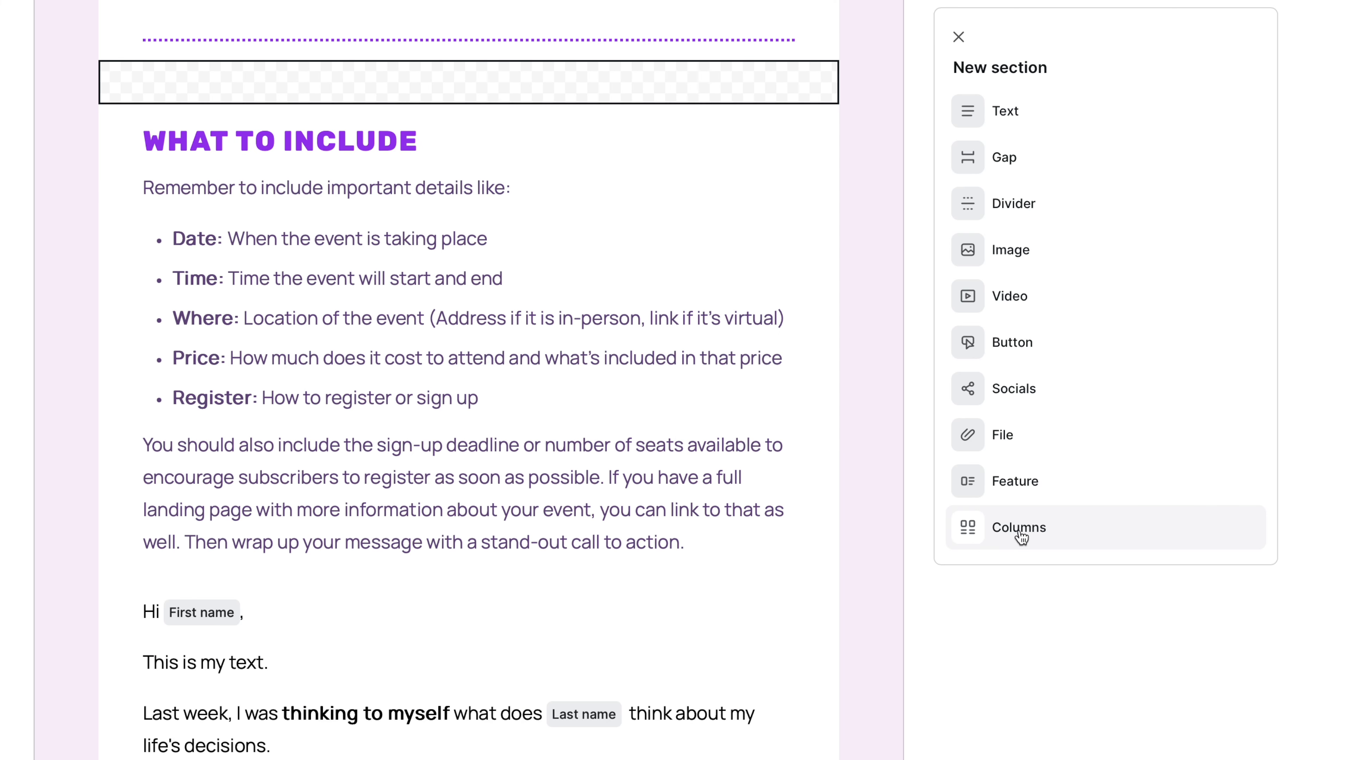
pyautogui.click(1021, 533)
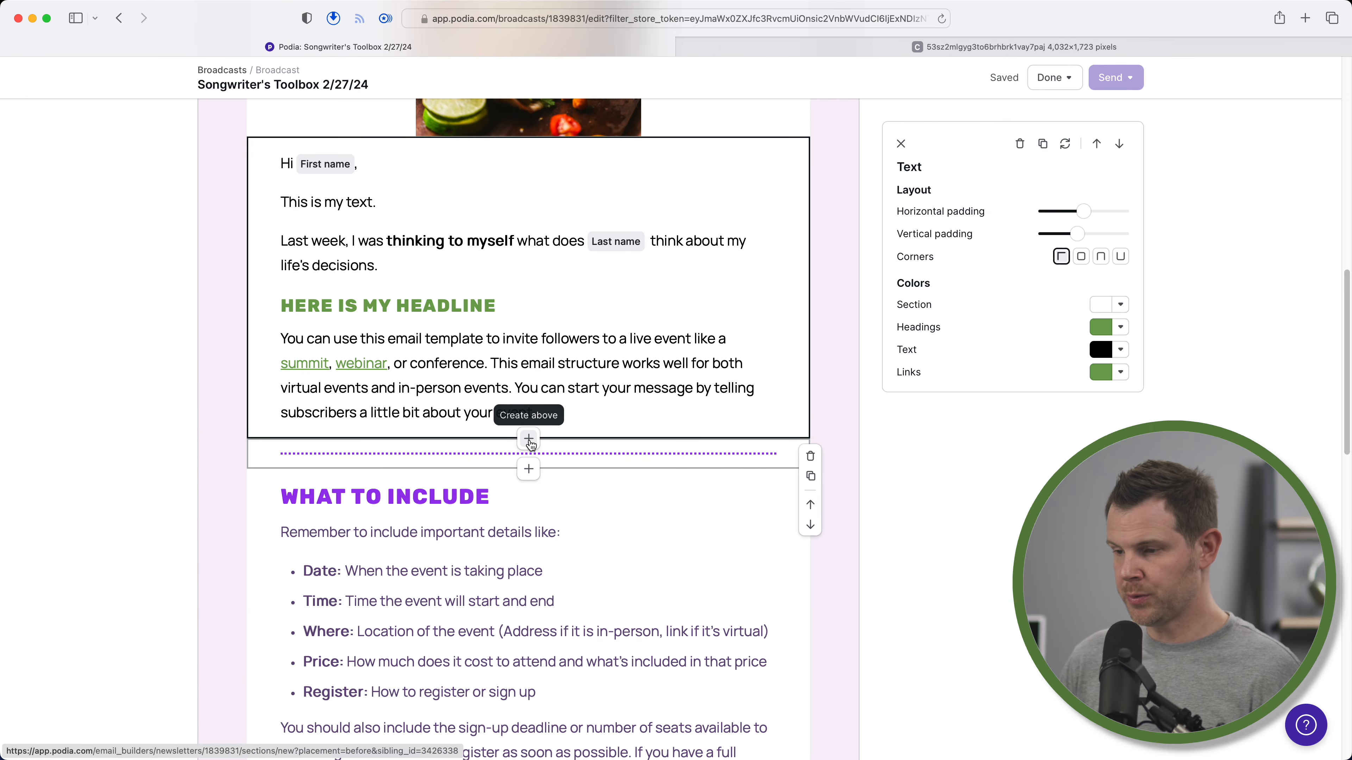
# Insert an image section above the dotted divider and upload "5 Biggest Mistakes To Avoid When Starting Guitar.jpg" from the Ebook Covers folder
pyautogui.click(529, 440)
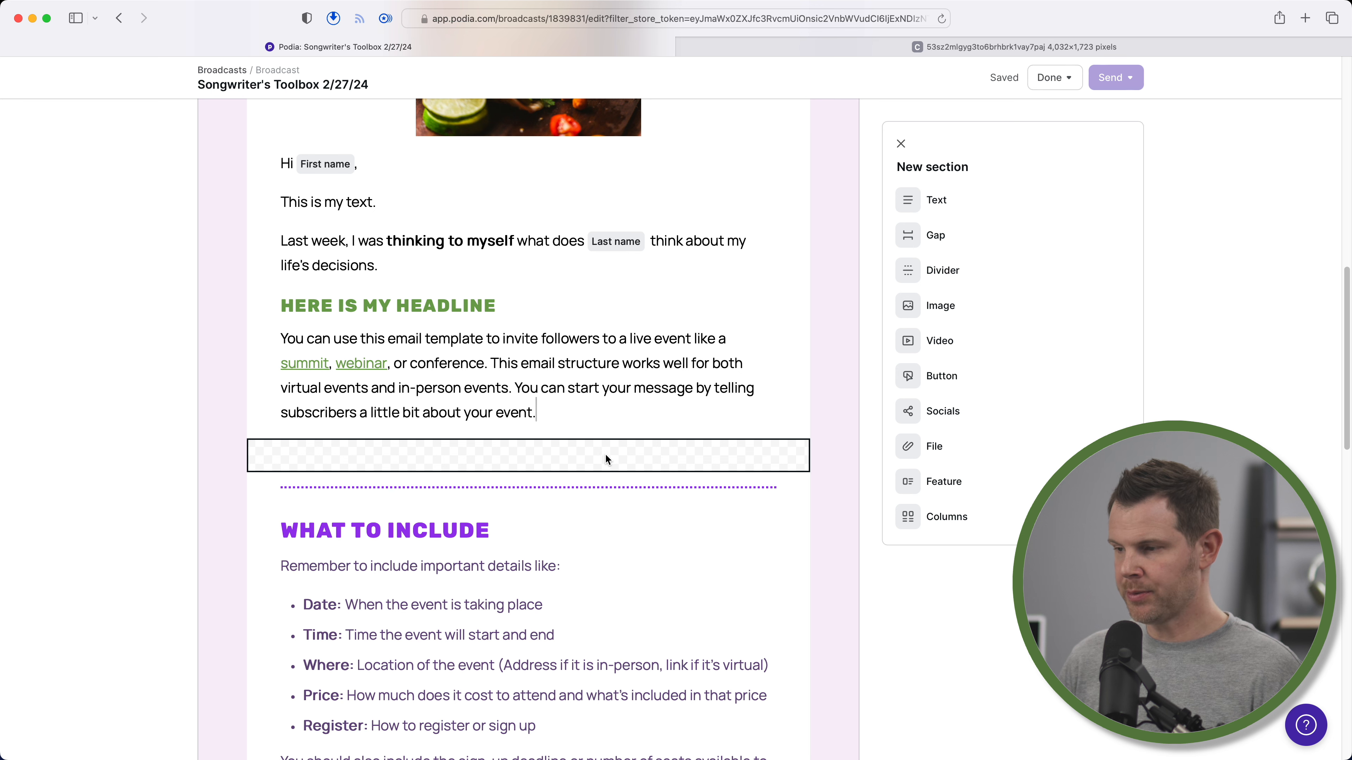
pyautogui.click(945, 306)
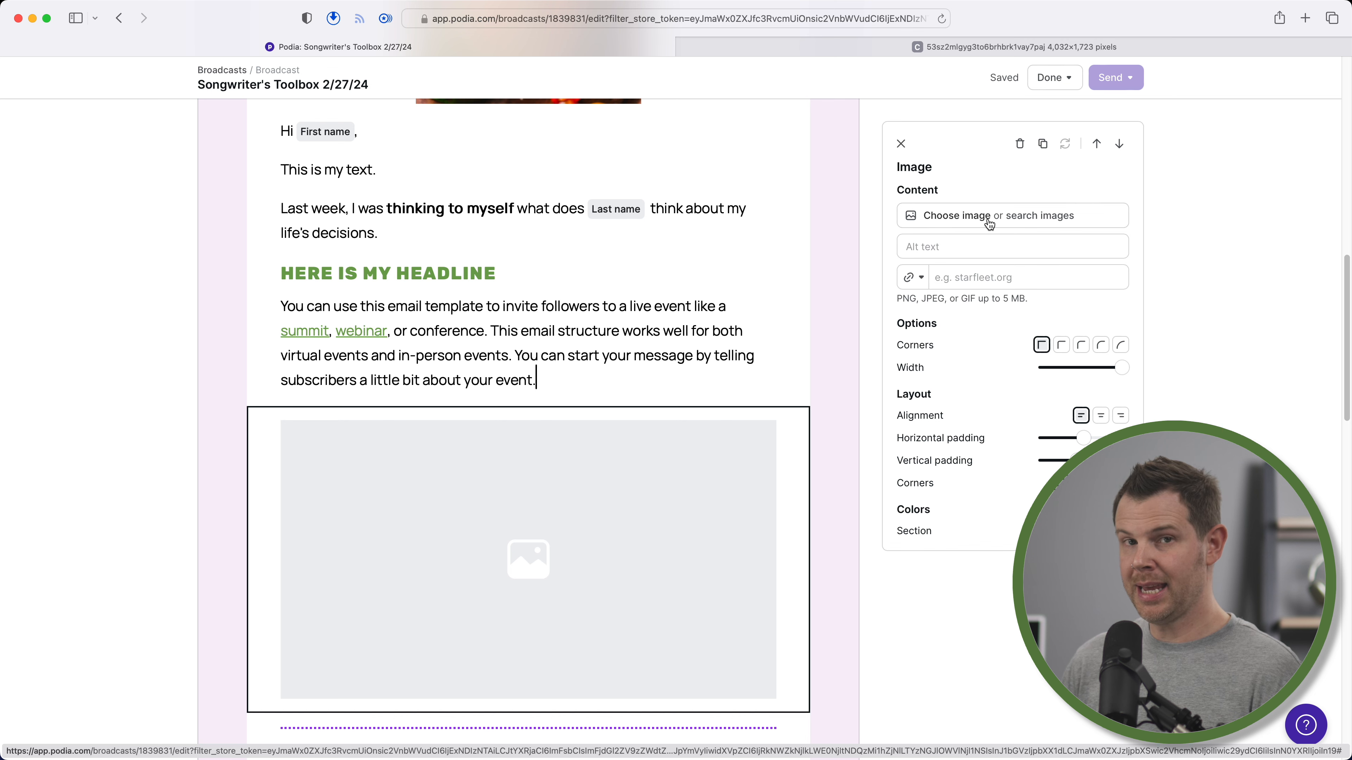
pyautogui.click(951, 218)
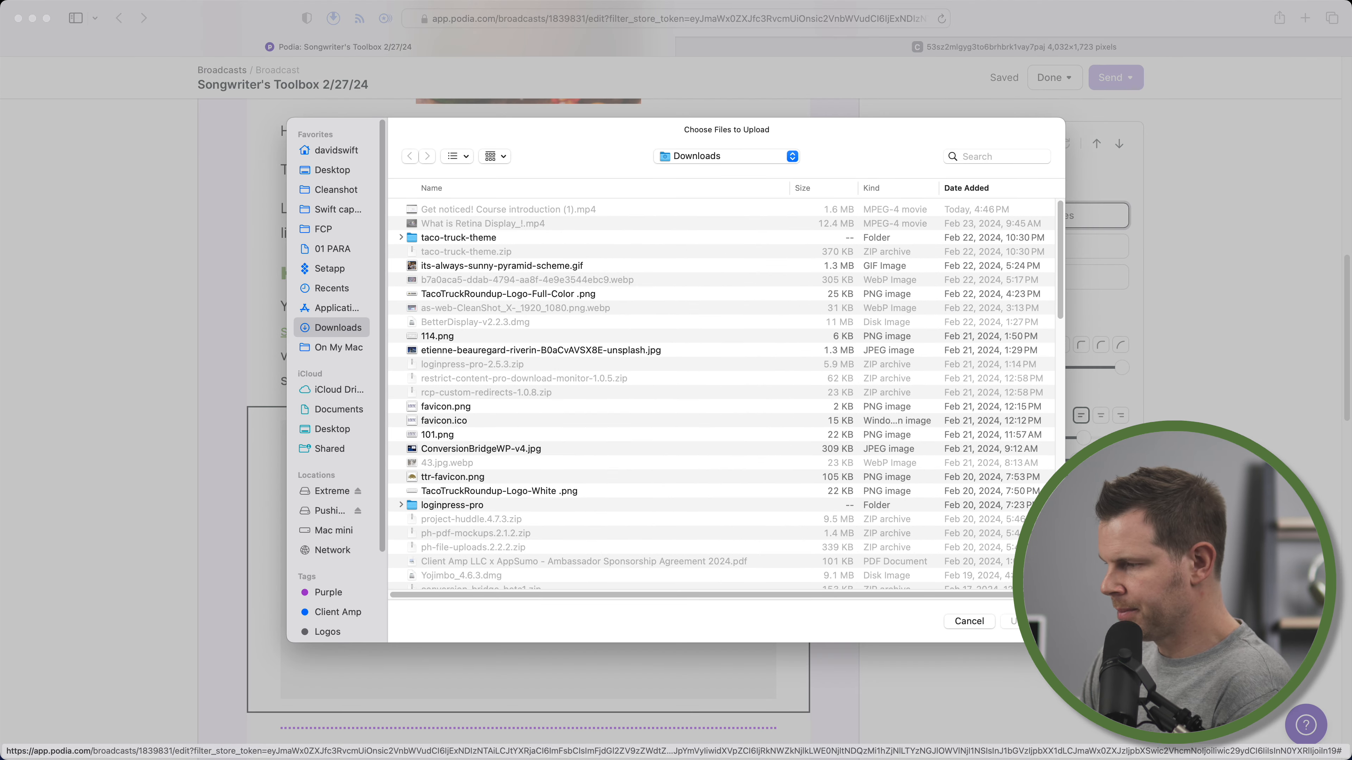
pyautogui.moveTo(732, 469); pyautogui.dragTo(732, 480)
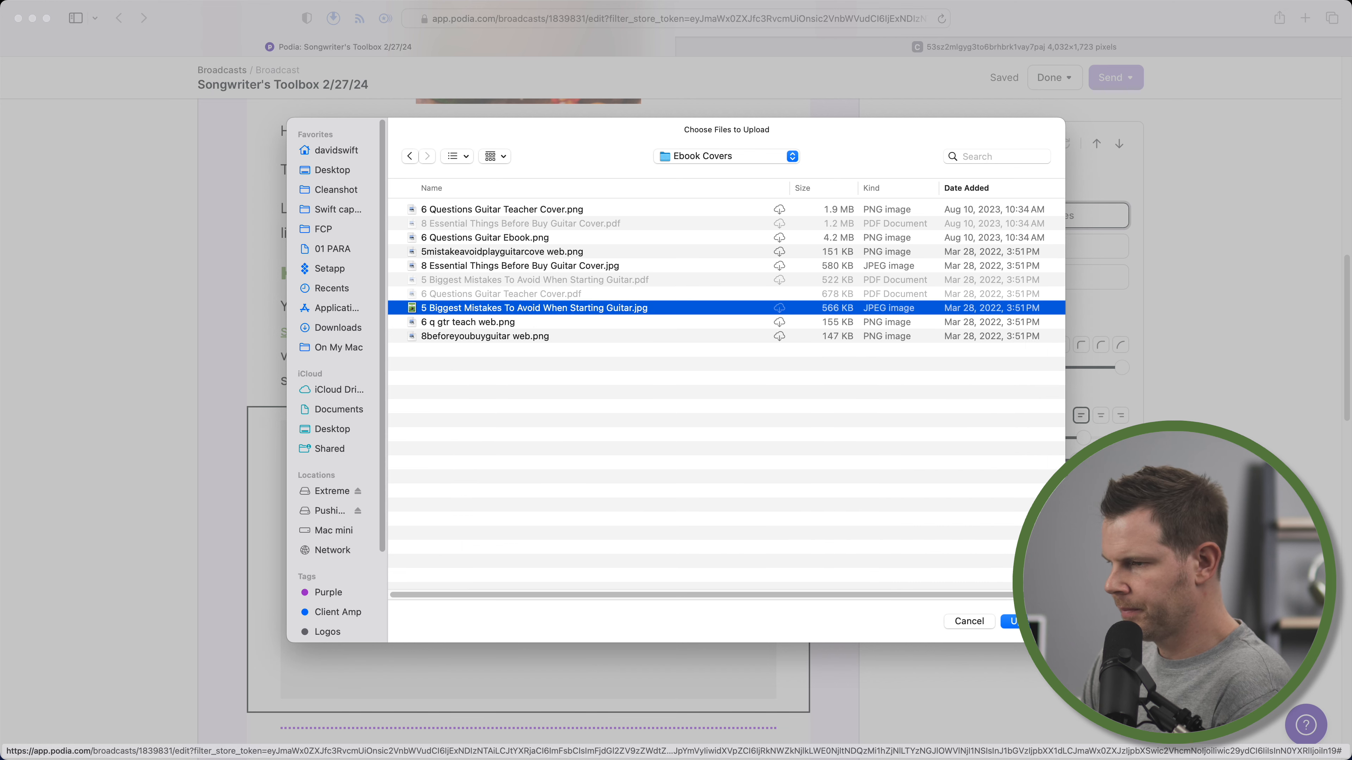
pyautogui.click(1026, 622)
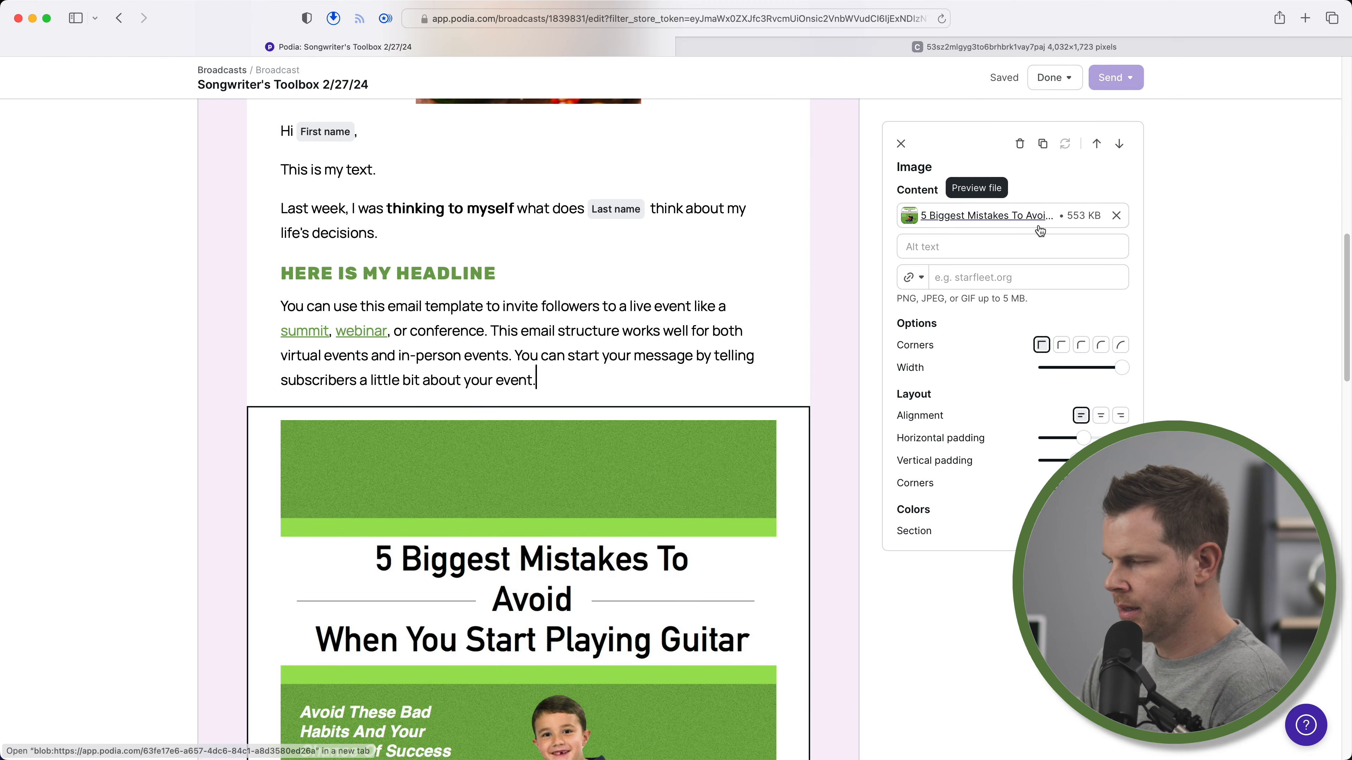
# Shrink the guitar ebook cover to a little under half the content width and center it
pyautogui.moveTo(1121, 367); pyautogui.dragTo(1075, 368)
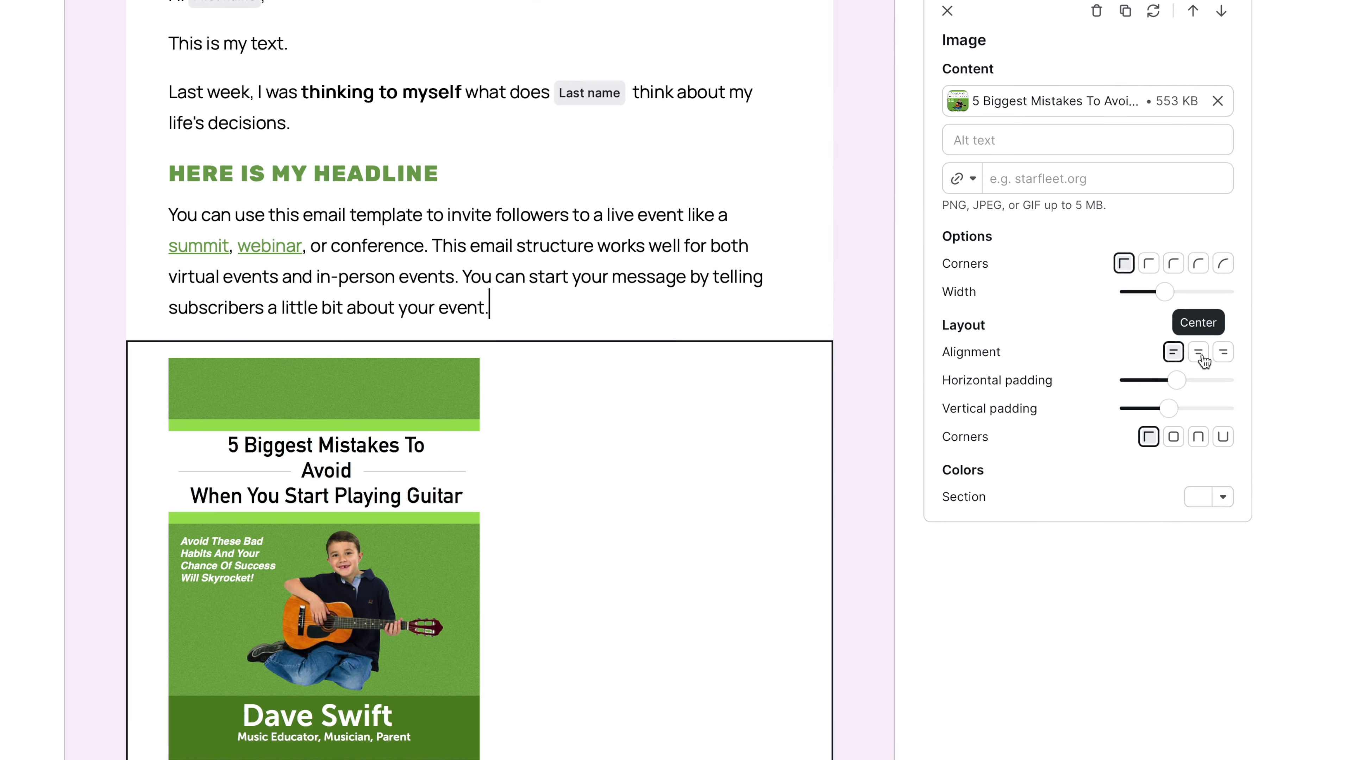
pyautogui.click(1204, 361)
pyautogui.moveTo(1176, 381); pyautogui.dragTo(1184, 411)
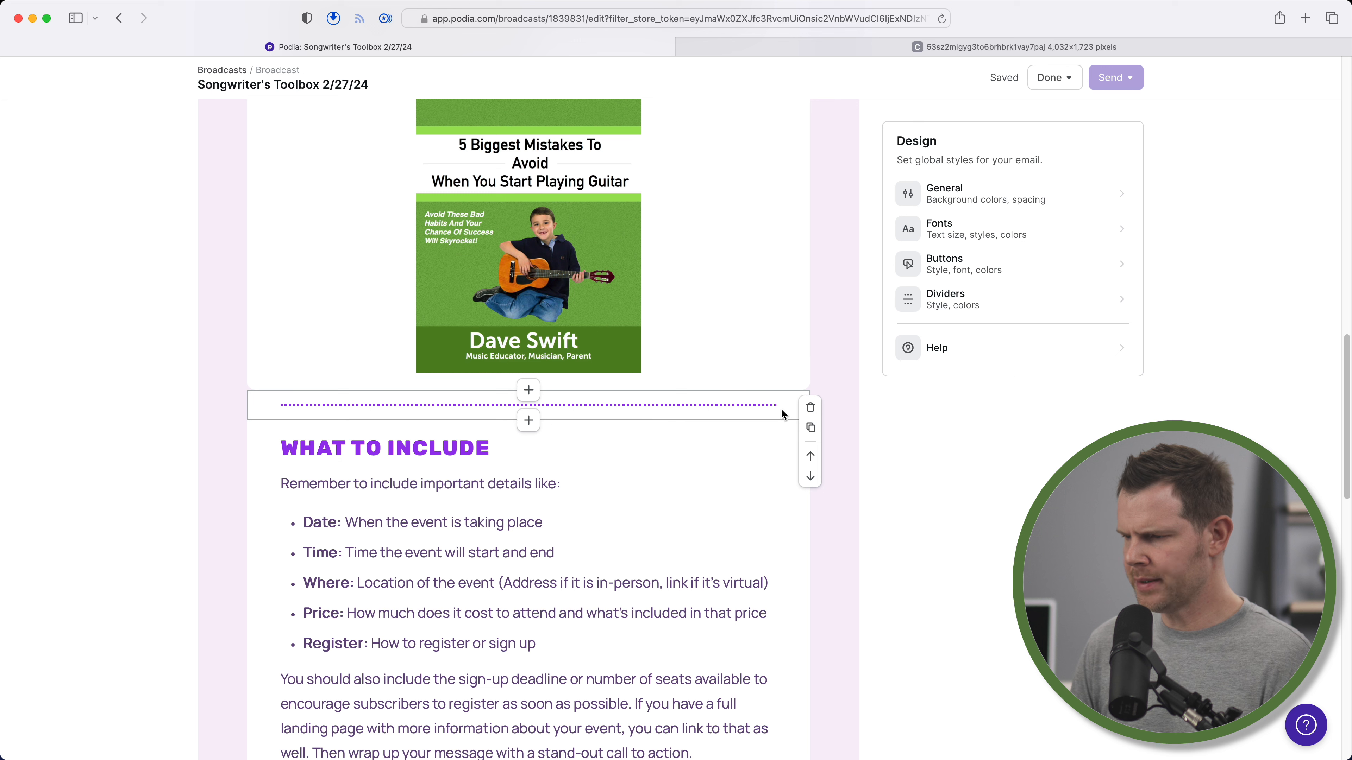
pyautogui.click(810, 407)
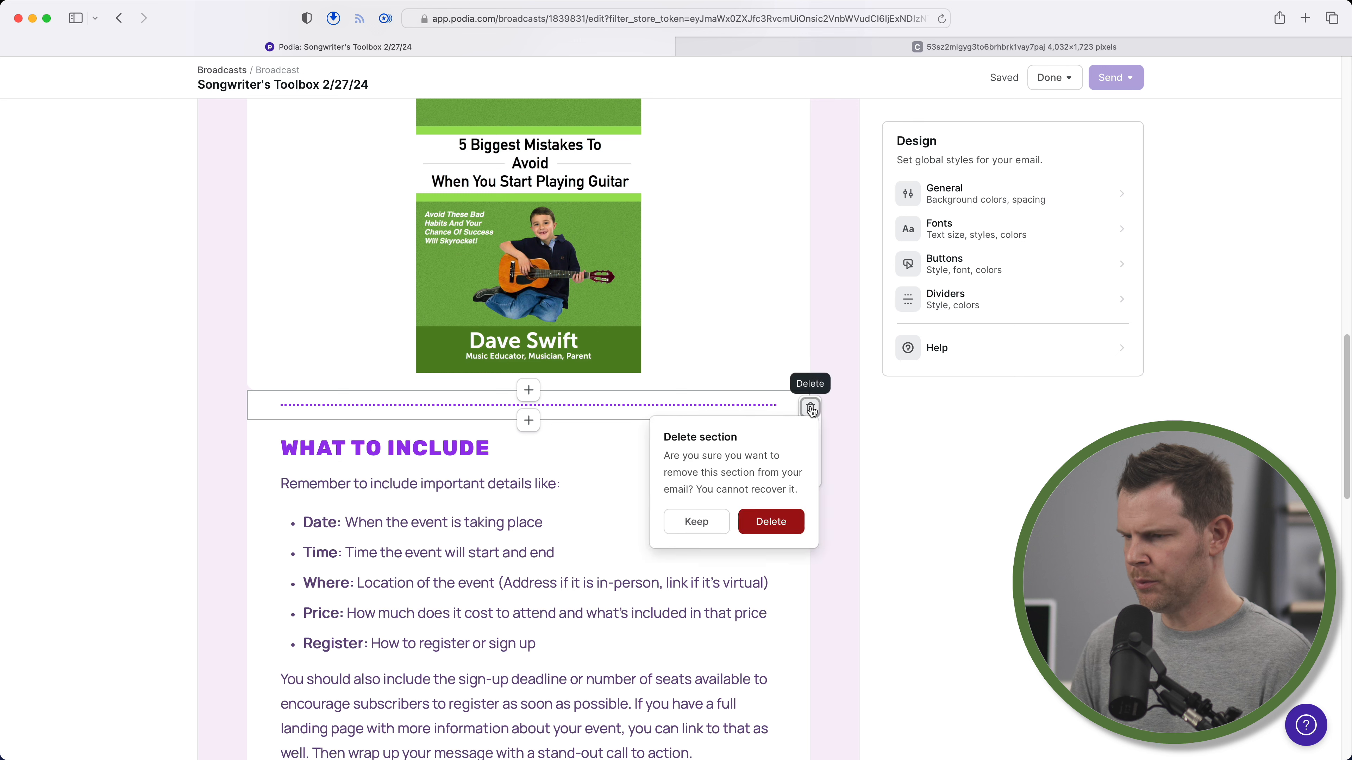
pyautogui.click(773, 521)
pyautogui.click(529, 390)
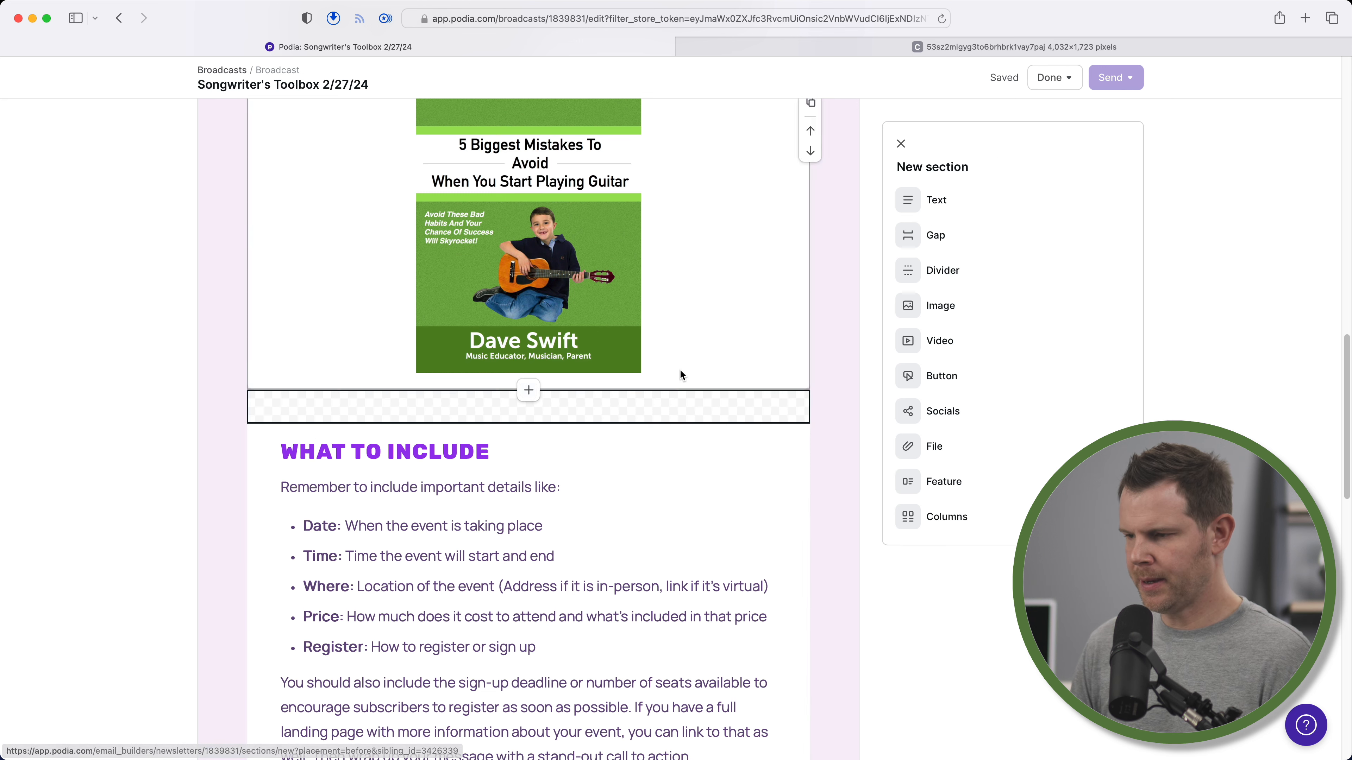
pyautogui.click(953, 343)
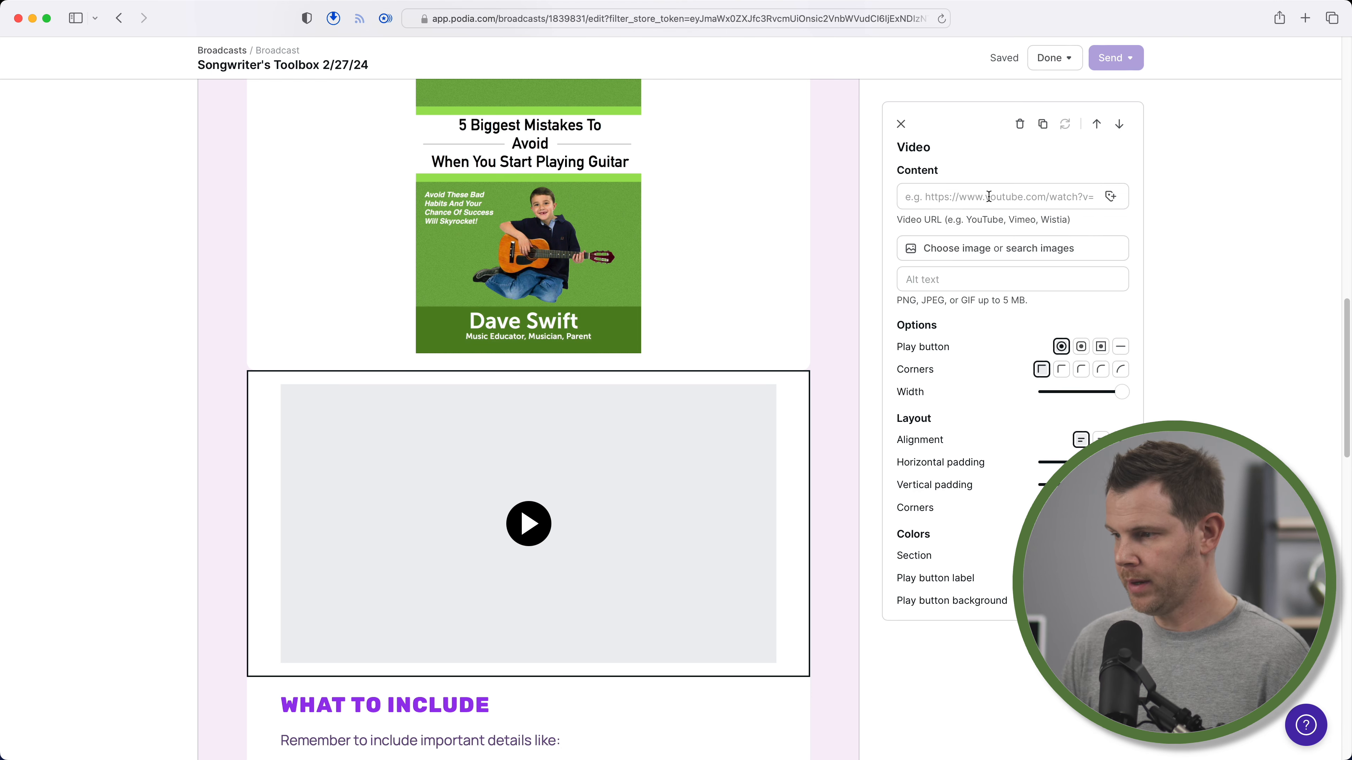
pyautogui.click(980, 201)
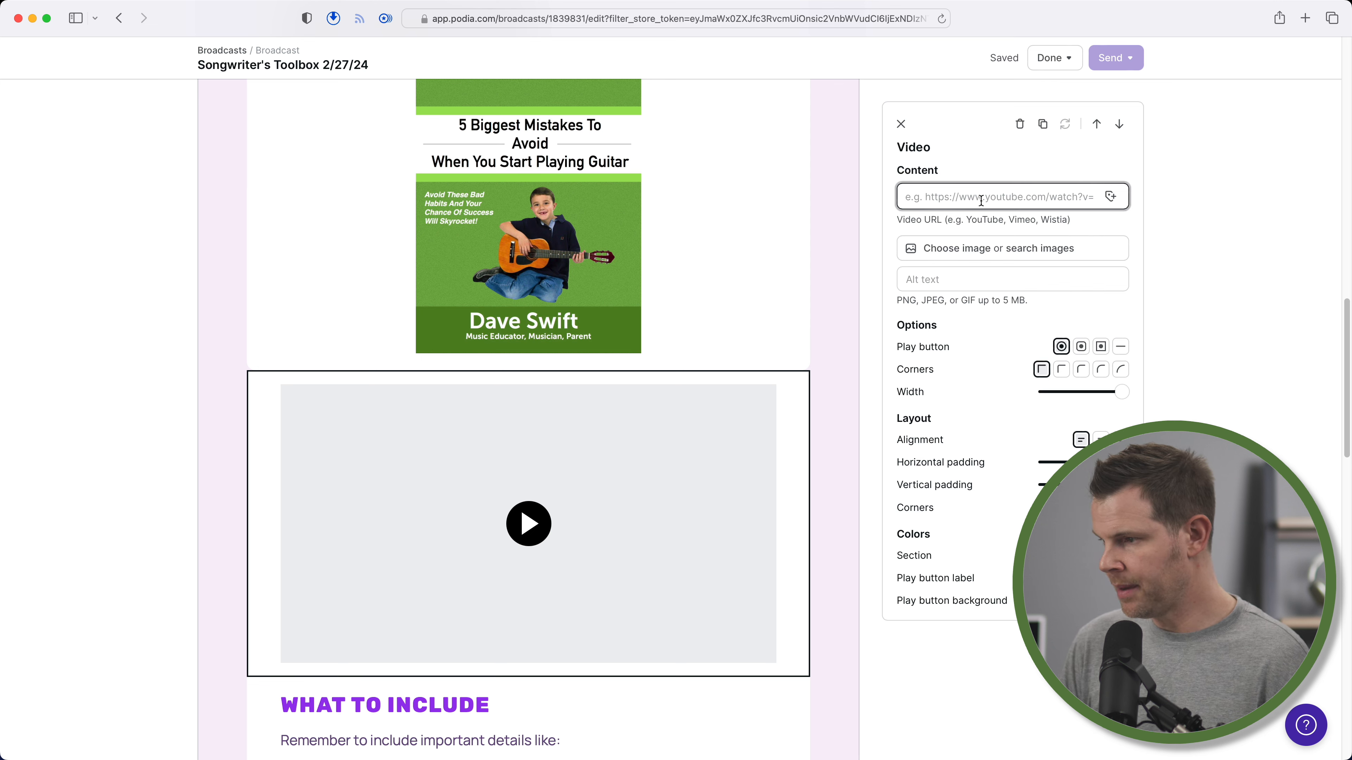
pyautogui.write('https://www.youtube.com/watch?v=lkX5OXaeHsU&t=193s')
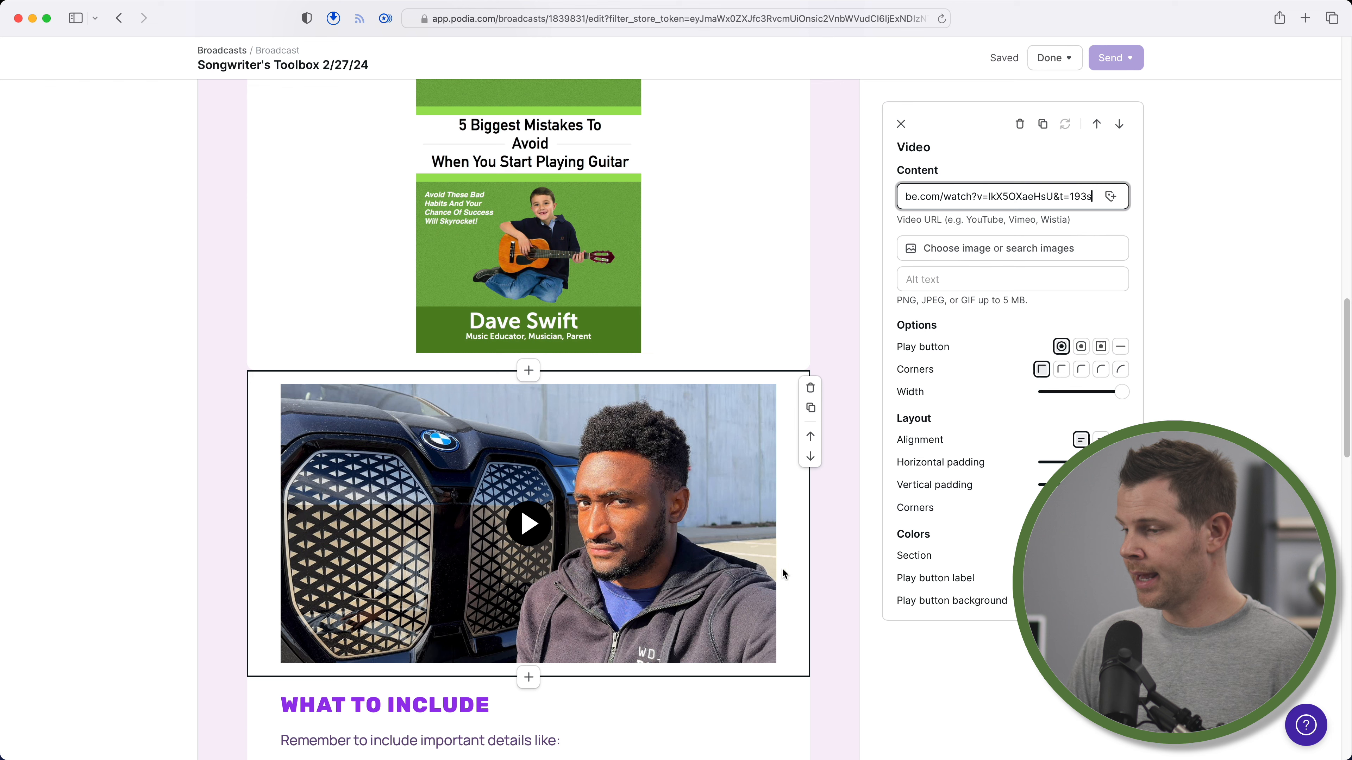
# Set the video's play button background color to red F50000
pyautogui.click(1100, 600)
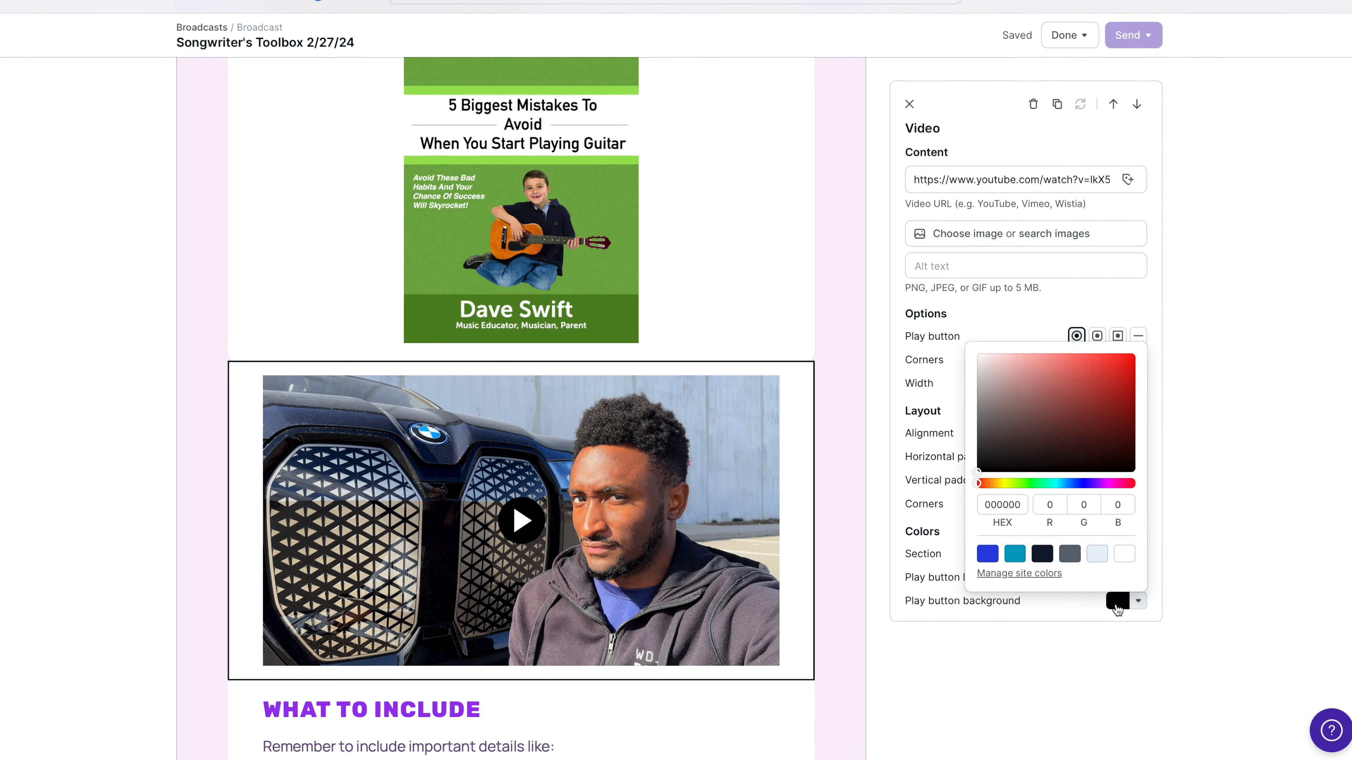
pyautogui.moveTo(1091, 438); pyautogui.dragTo(1124, 353)
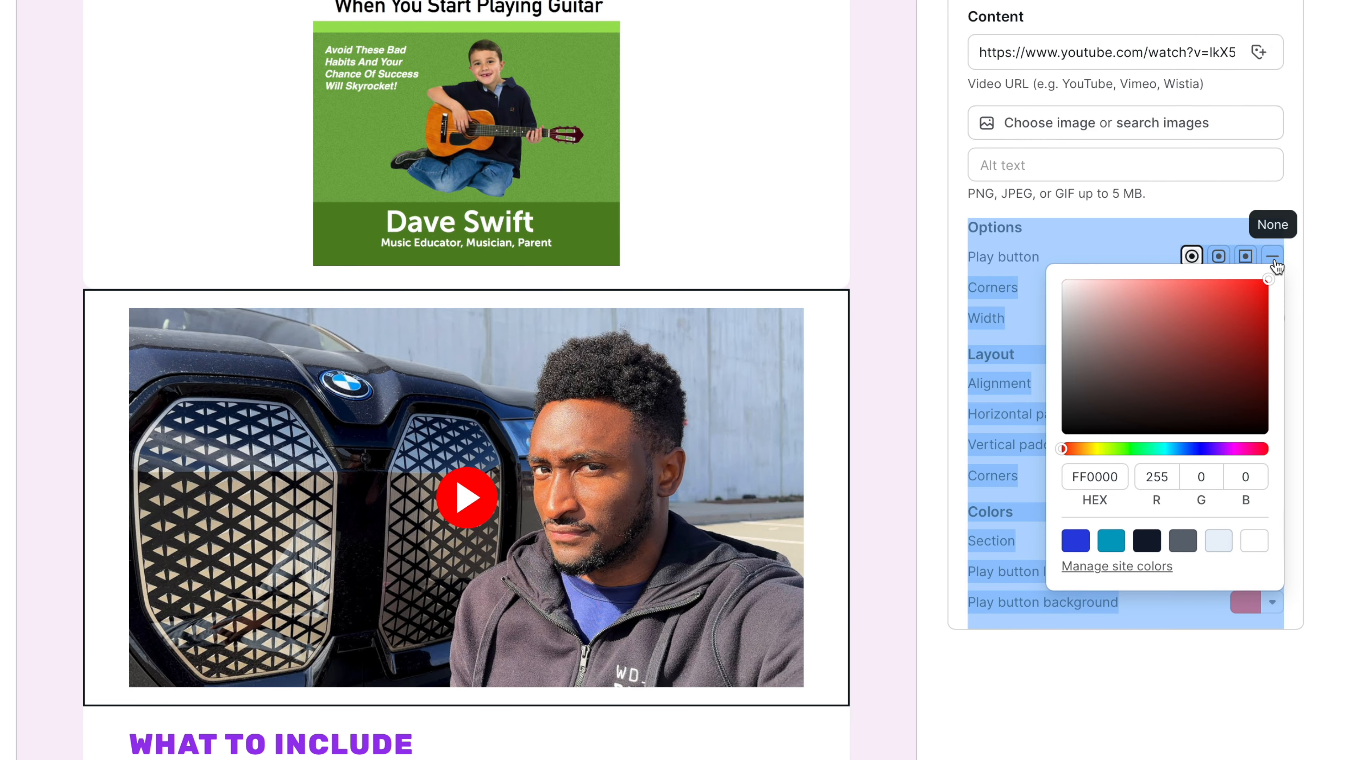
pyautogui.moveTo(1269, 279)
pyautogui.mouseDown()
pyautogui.moveTo(1261, 308)
pyautogui.moveTo(1276, 285)
pyautogui.mouseUp()
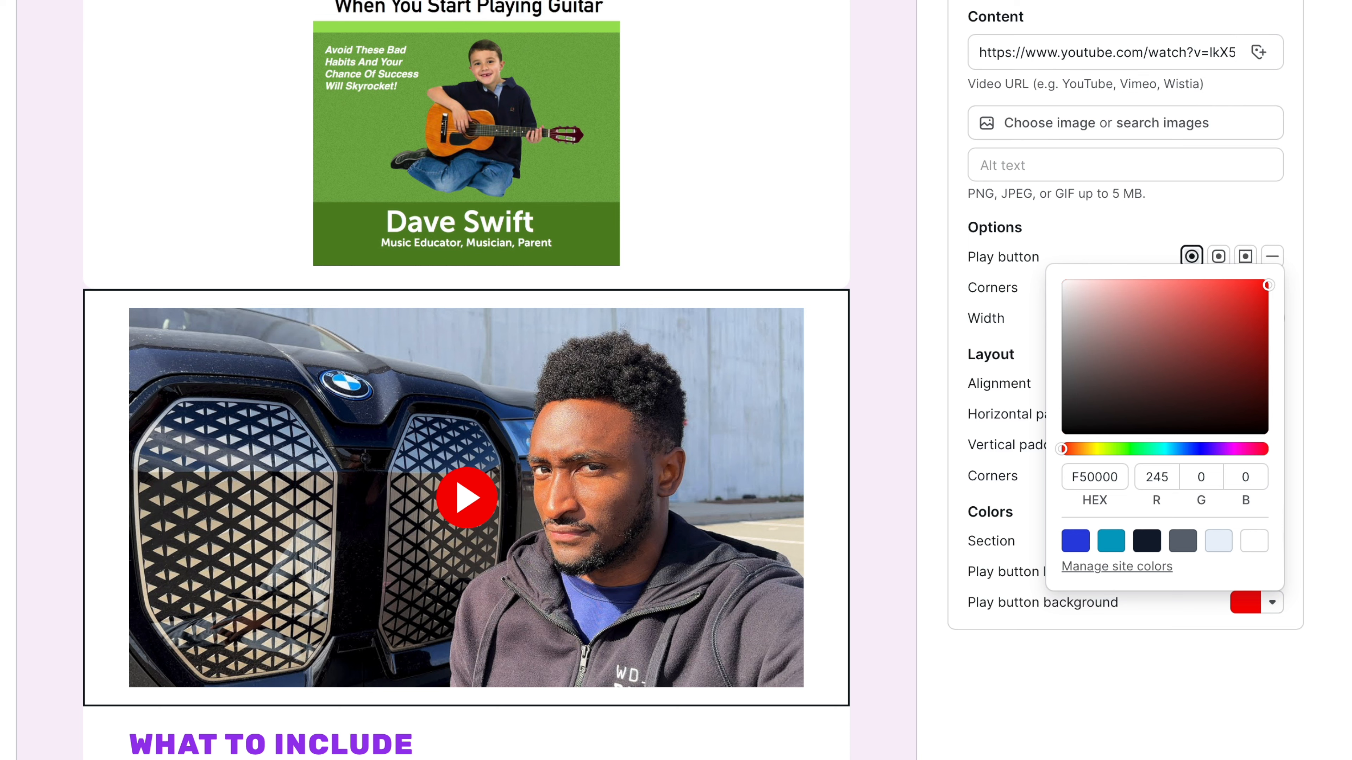
pyautogui.click(1298, 653)
# Set the video's play button label color to yellow
pyautogui.click(1271, 573)
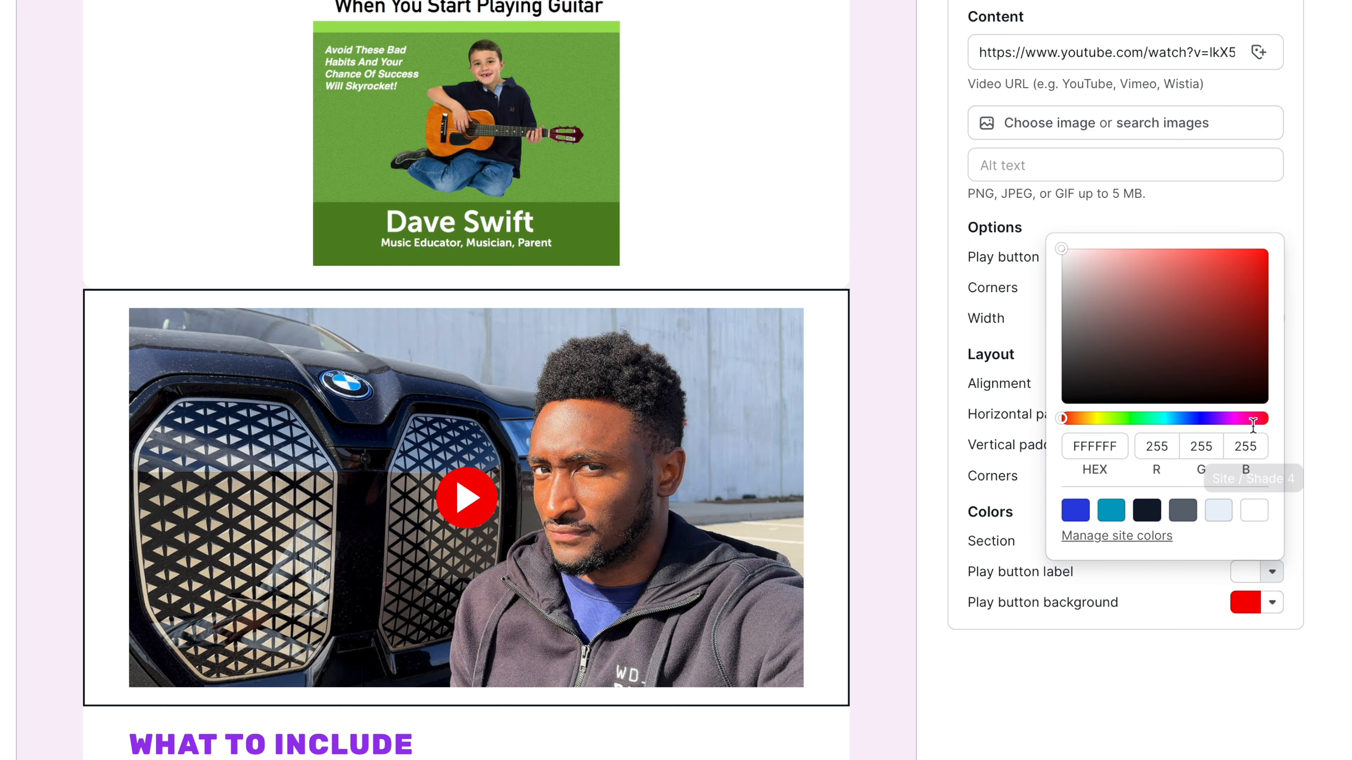
pyautogui.click(1182, 283)
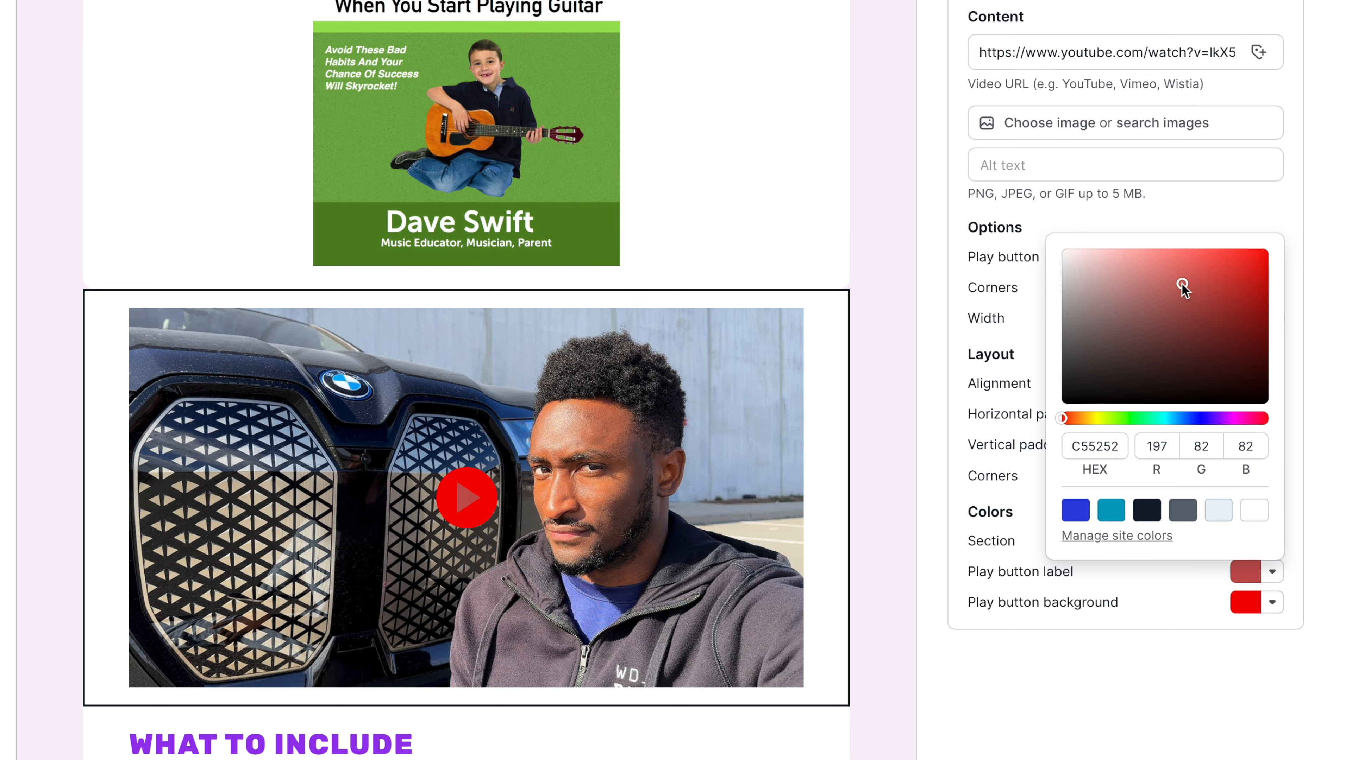
pyautogui.moveTo(1080, 418); pyautogui.dragTo(1090, 418)
pyautogui.moveTo(1091, 418); pyautogui.dragTo(1093, 417)
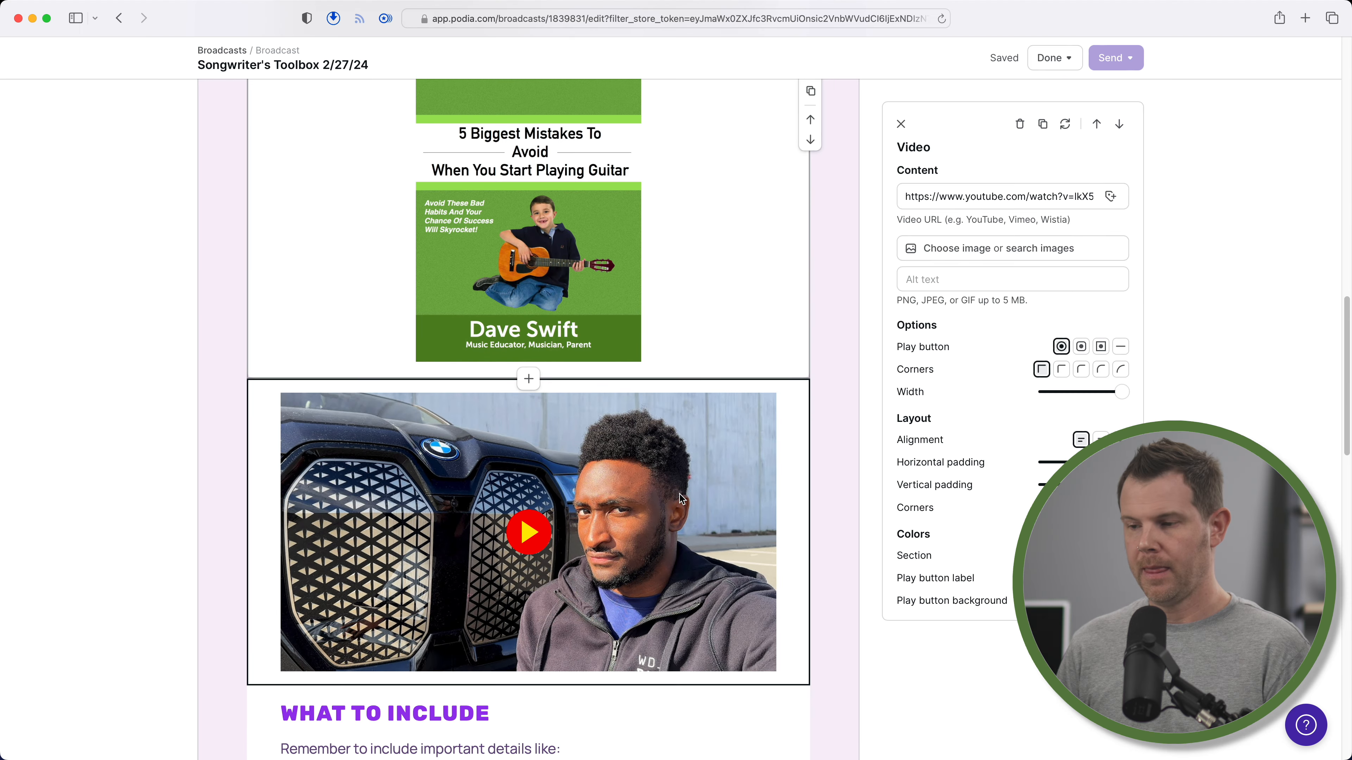
pyautogui.scroll(-1, 681, 499)
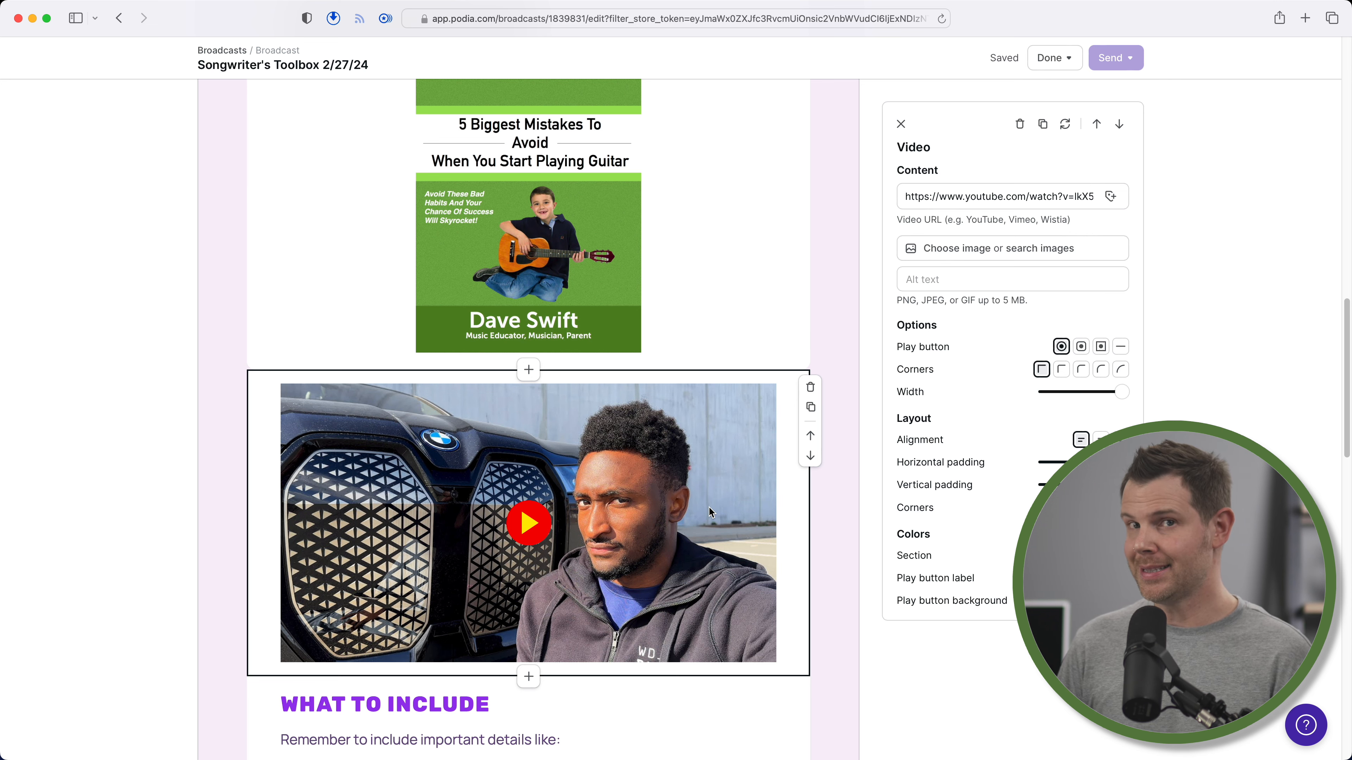
# Add a person to the Everyone audience list, entering their name and email and assigning the Newsletter tag
pyautogui.scroll(20, 709, 506)
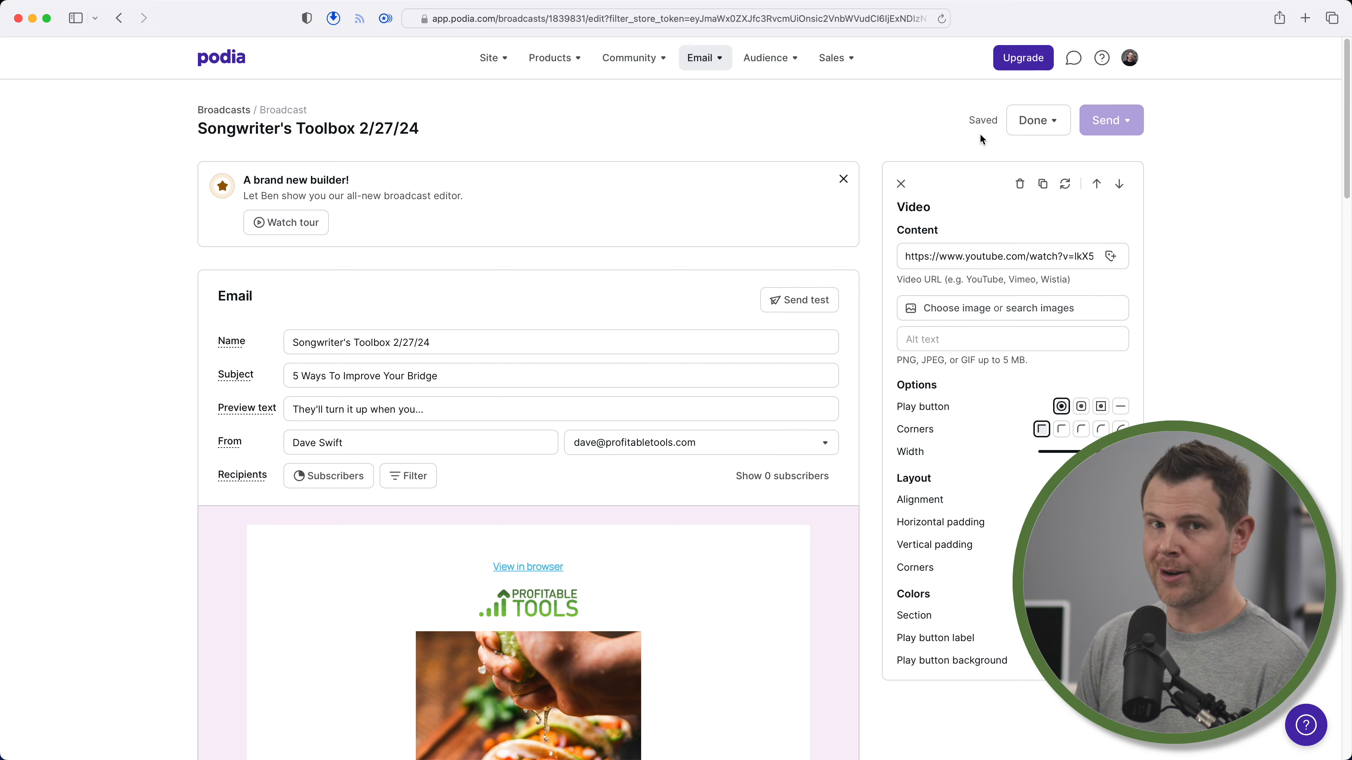
pyautogui.click(758, 58)
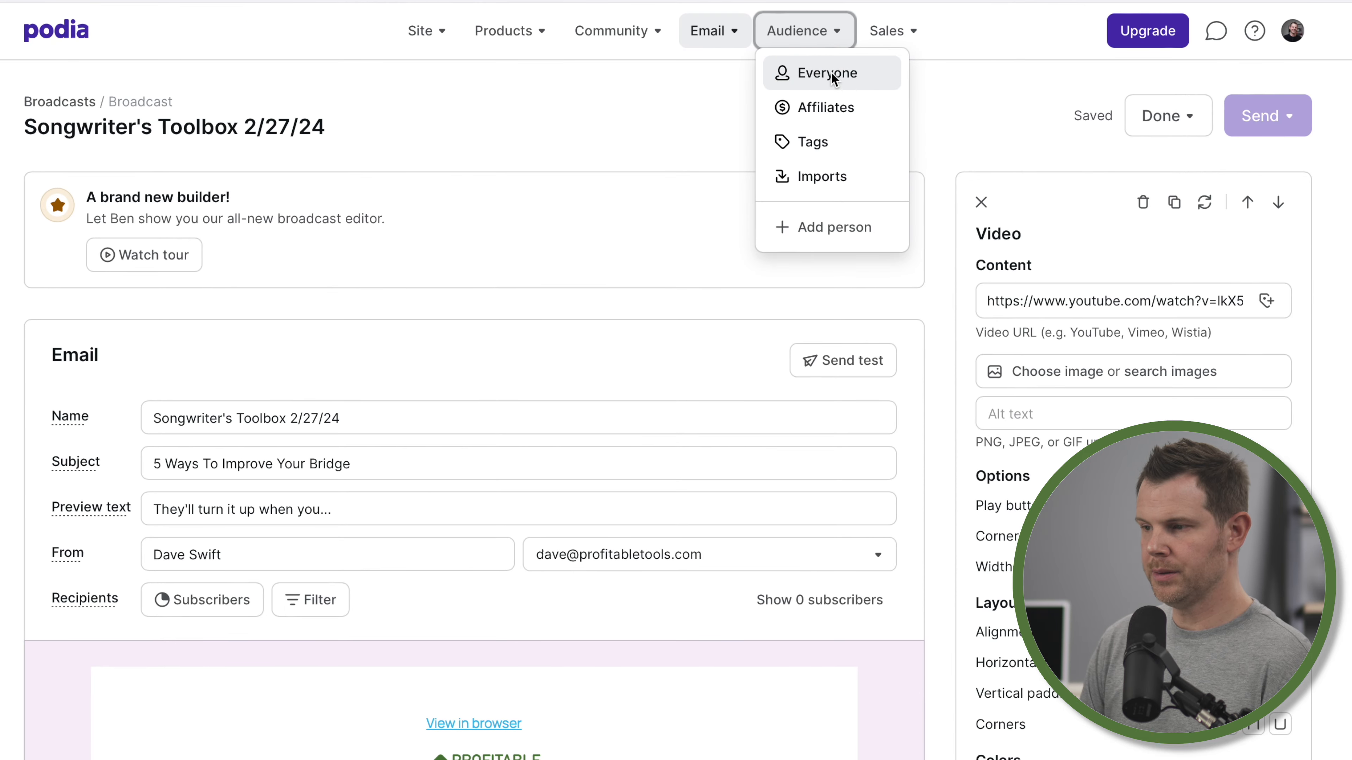
pyautogui.click(831, 71)
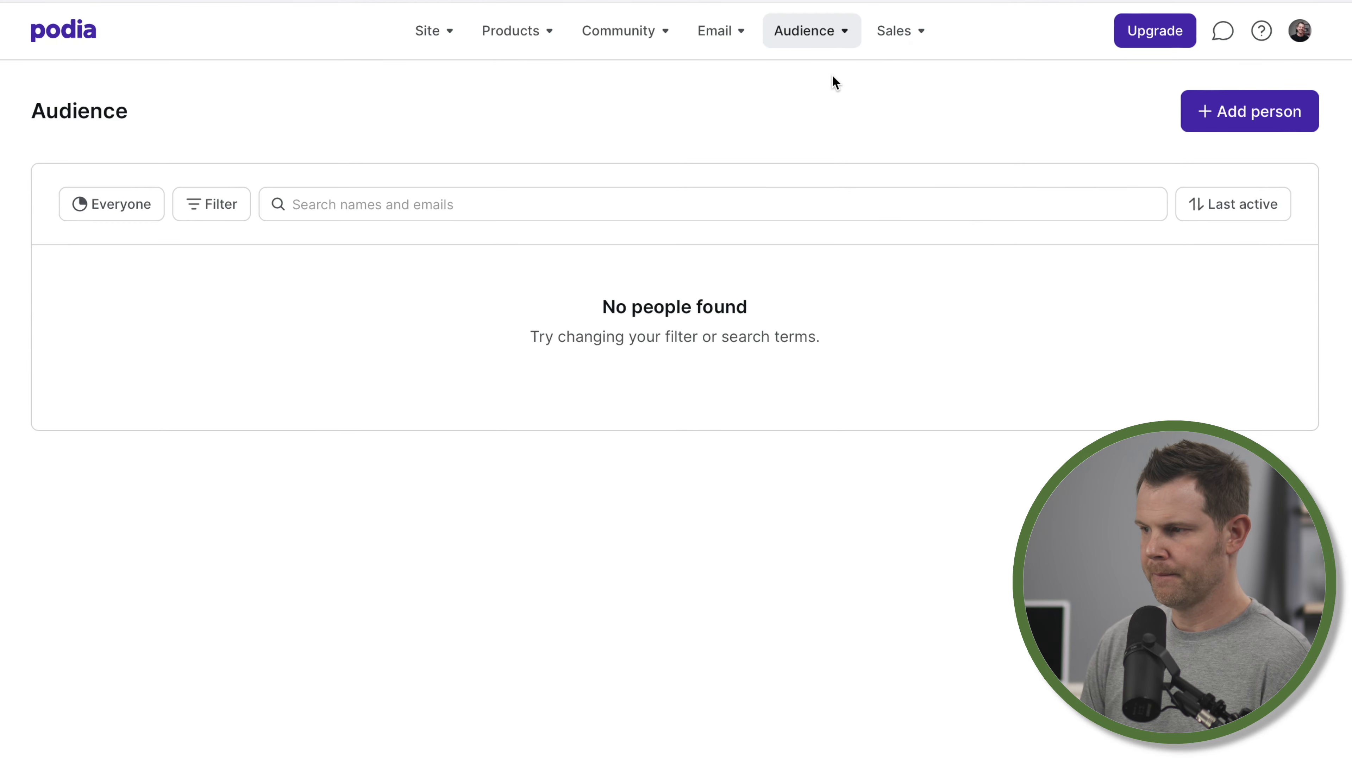
pyautogui.click(1279, 123)
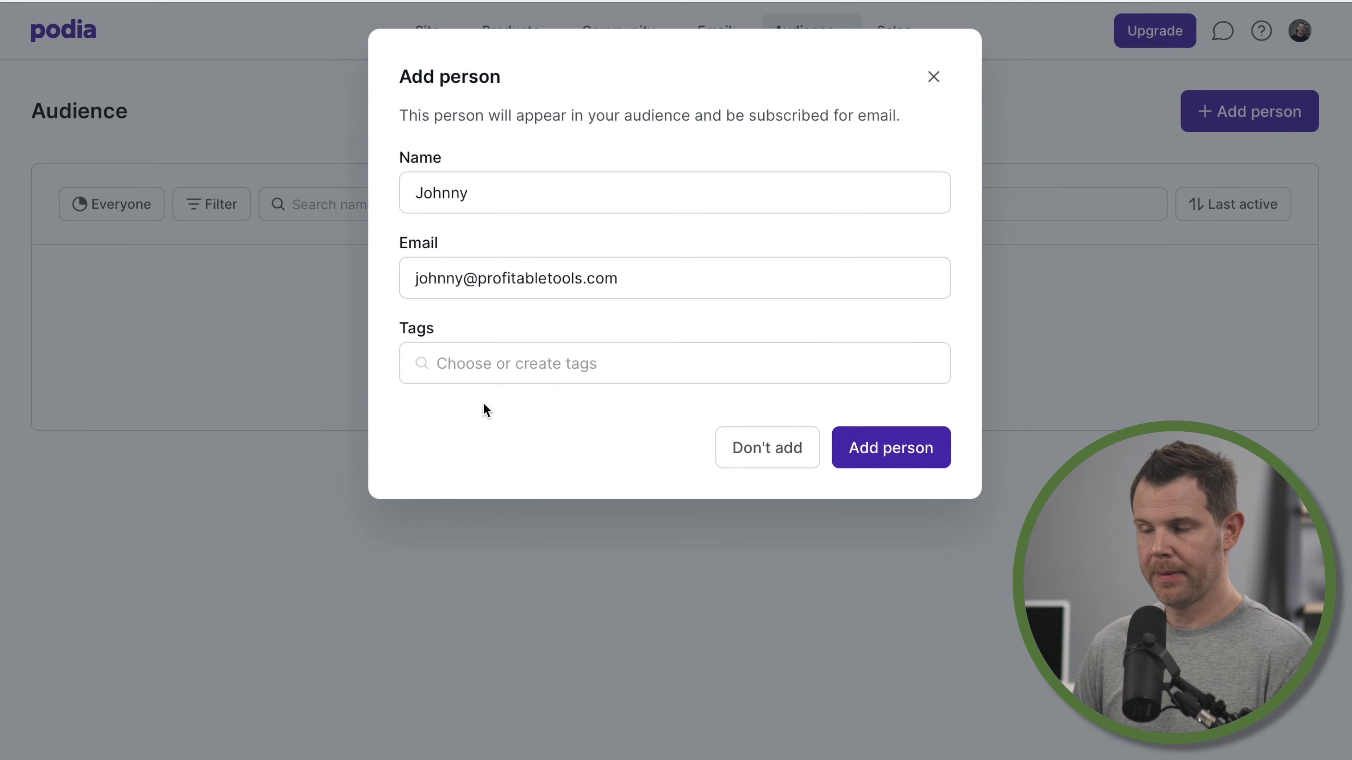
pyautogui.click(503, 364)
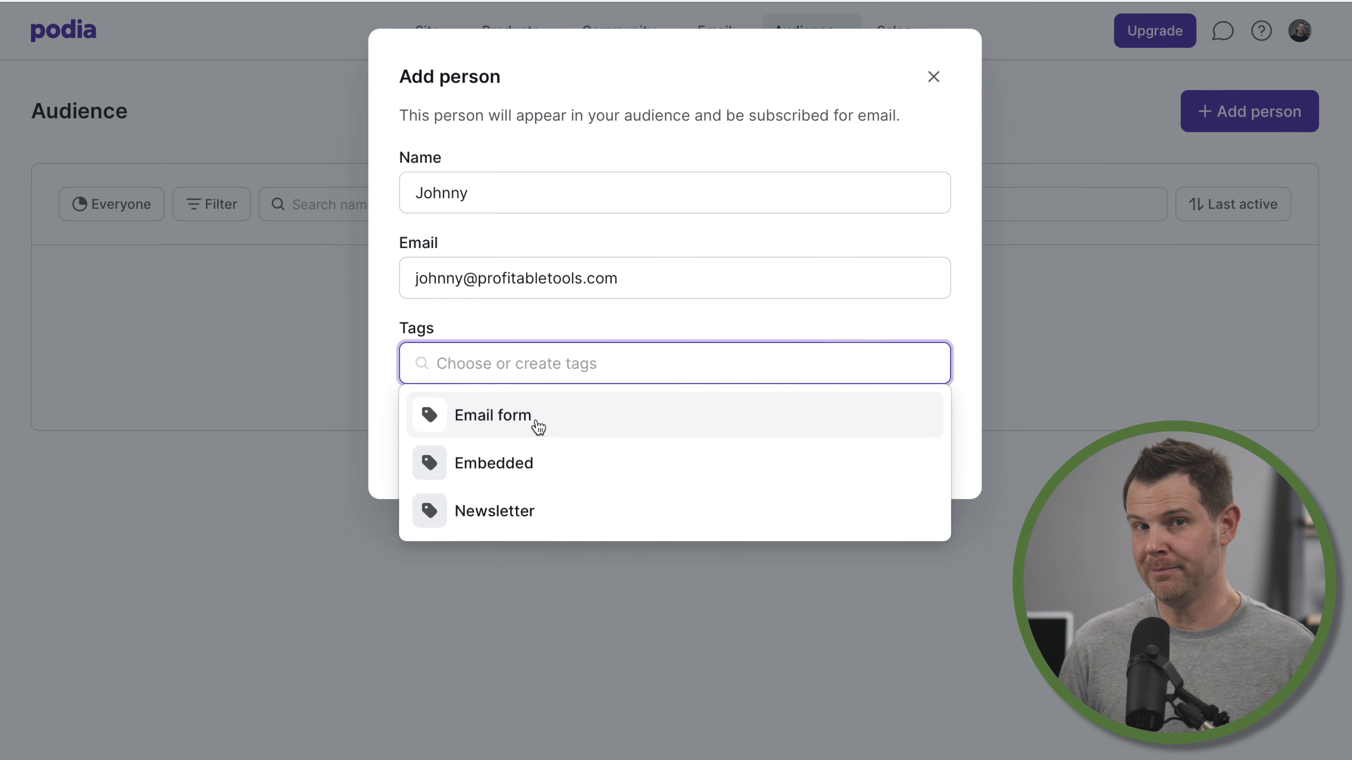
pyautogui.click(501, 519)
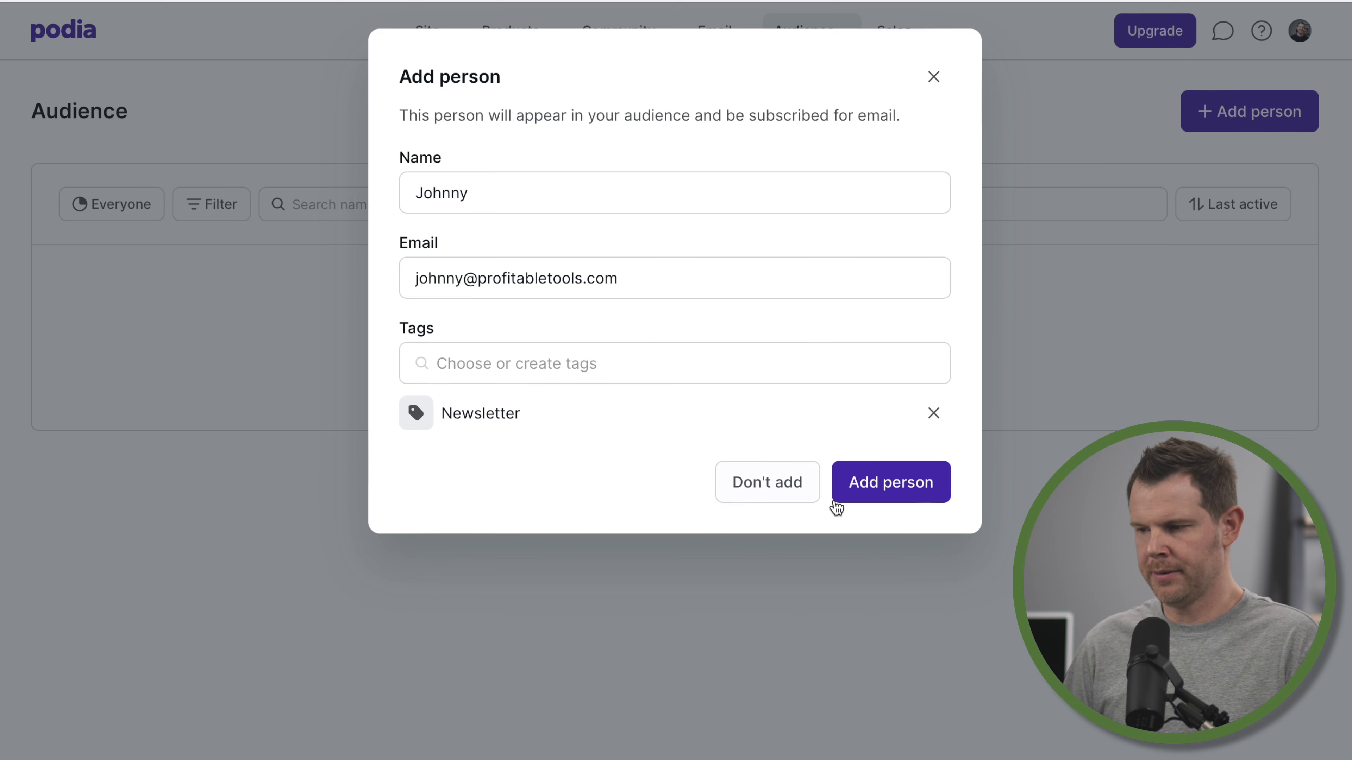
pyautogui.click(908, 487)
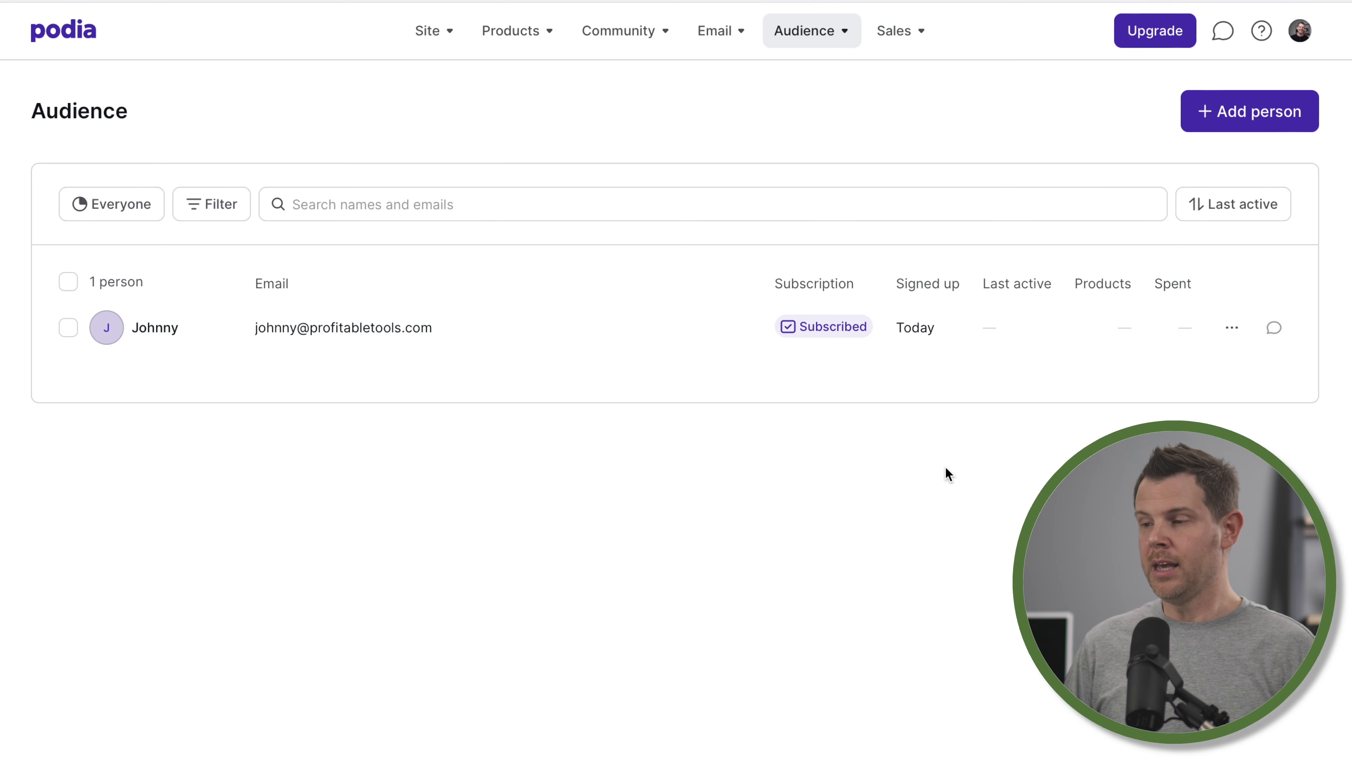
pyautogui.click(828, 30)
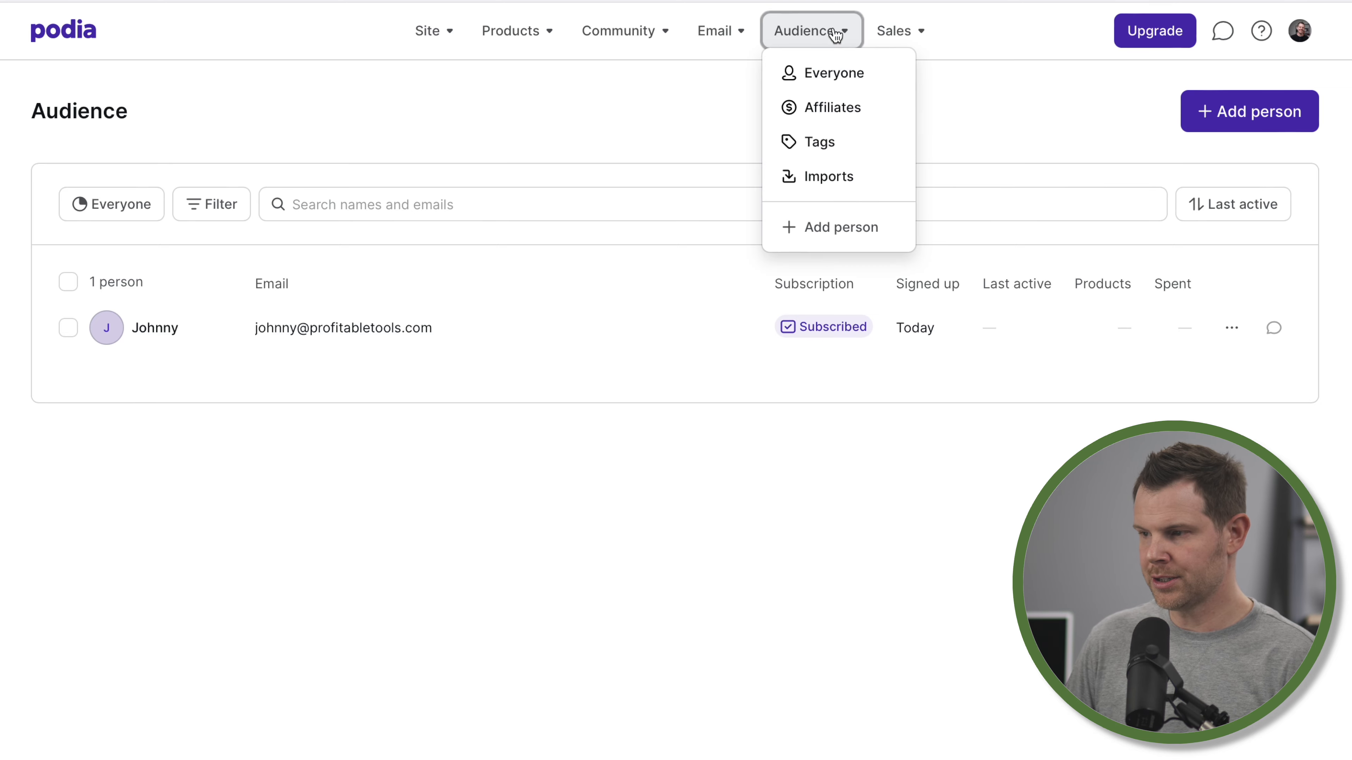
pyautogui.click(831, 189)
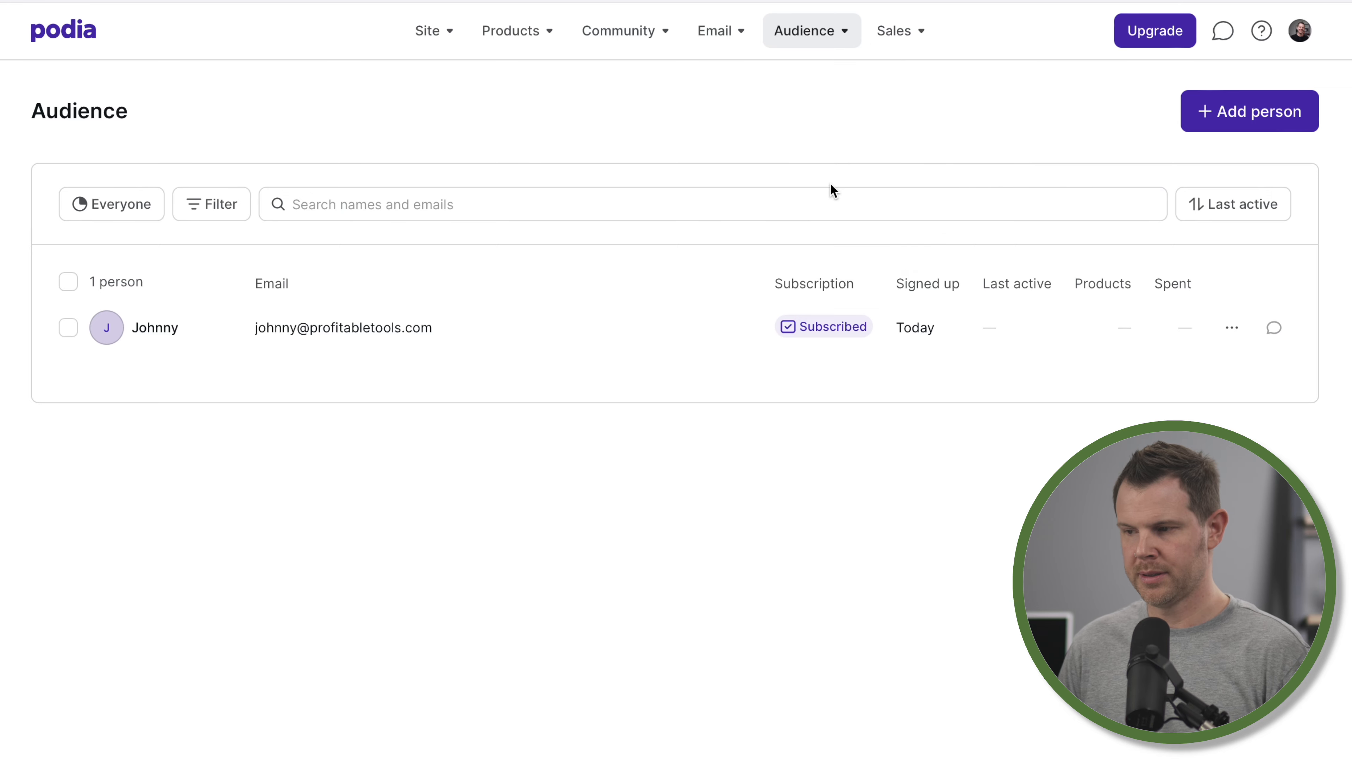
pyautogui.click(1237, 132)
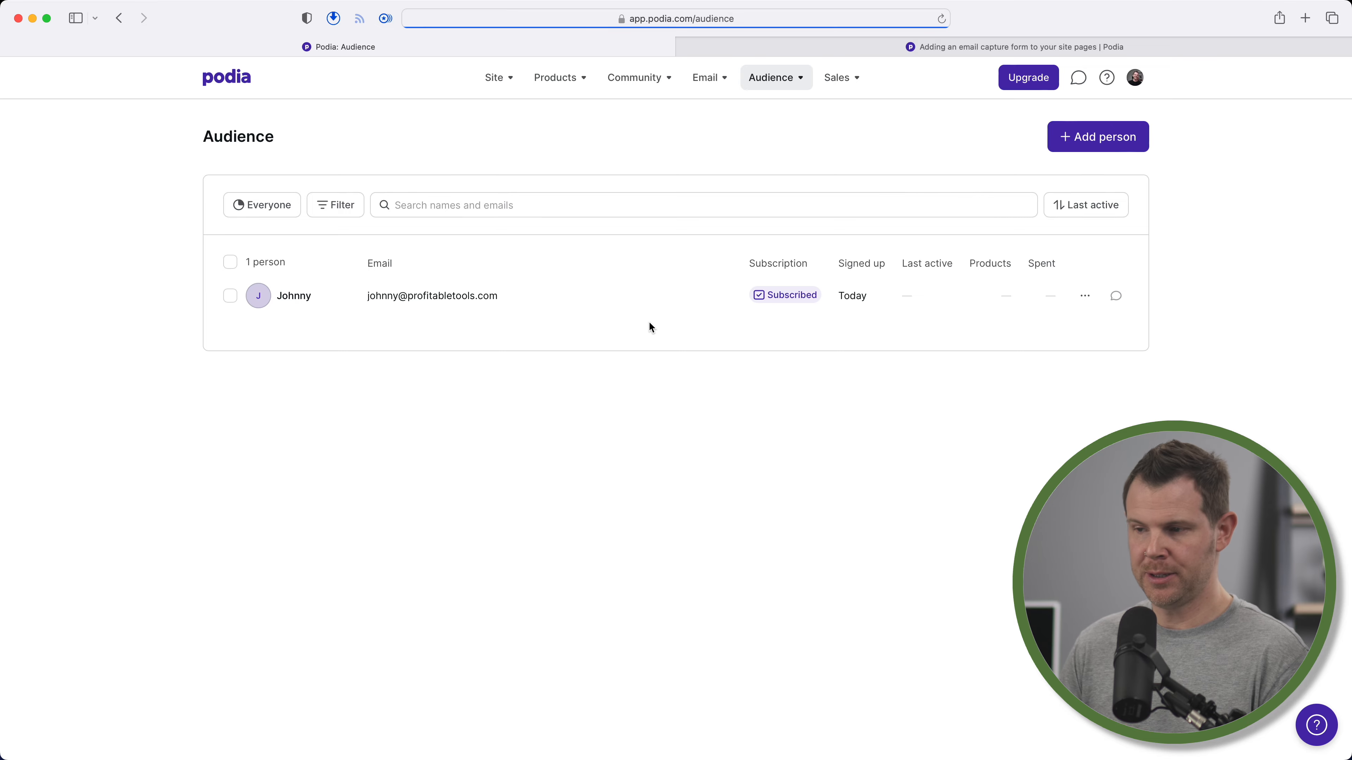
# Start editing the site using the Email lander starting template with the preselected blue starting colors
pyautogui.click(508, 80)
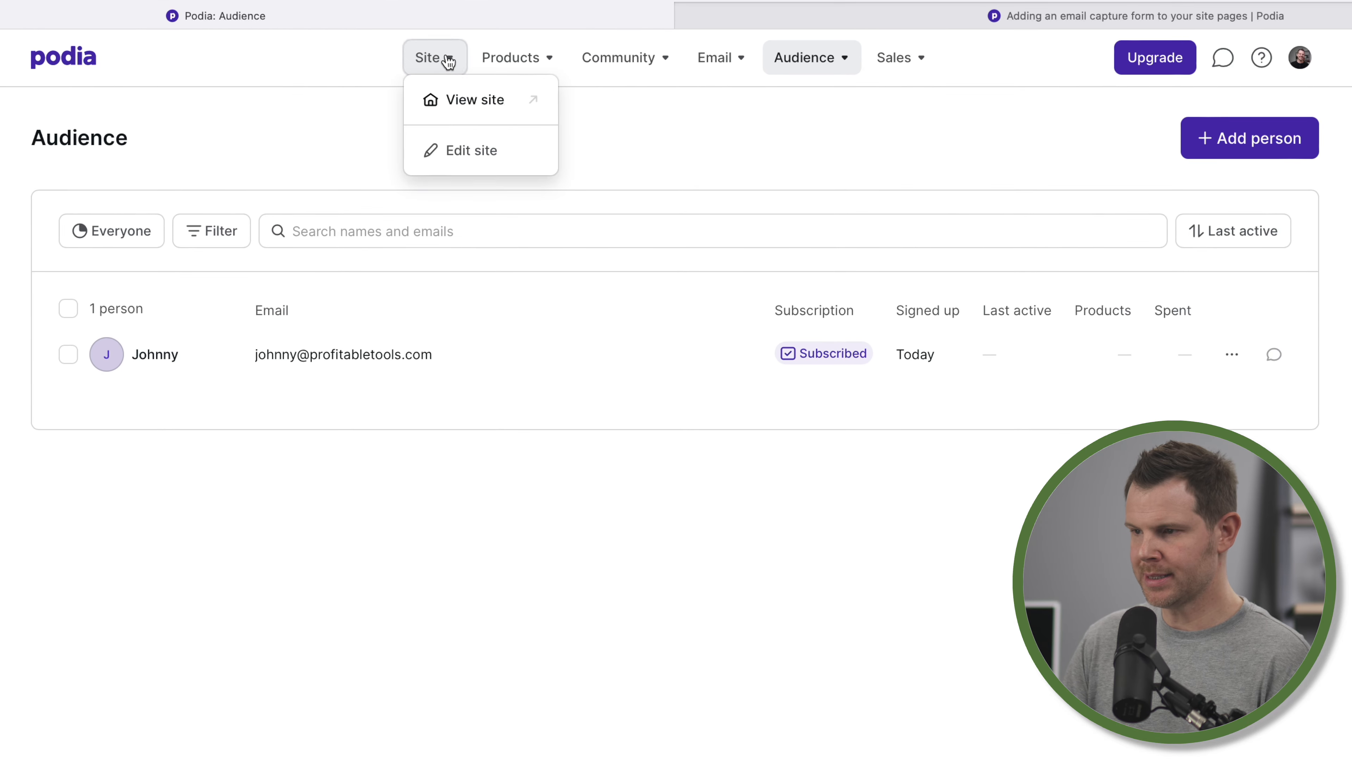
pyautogui.click(476, 152)
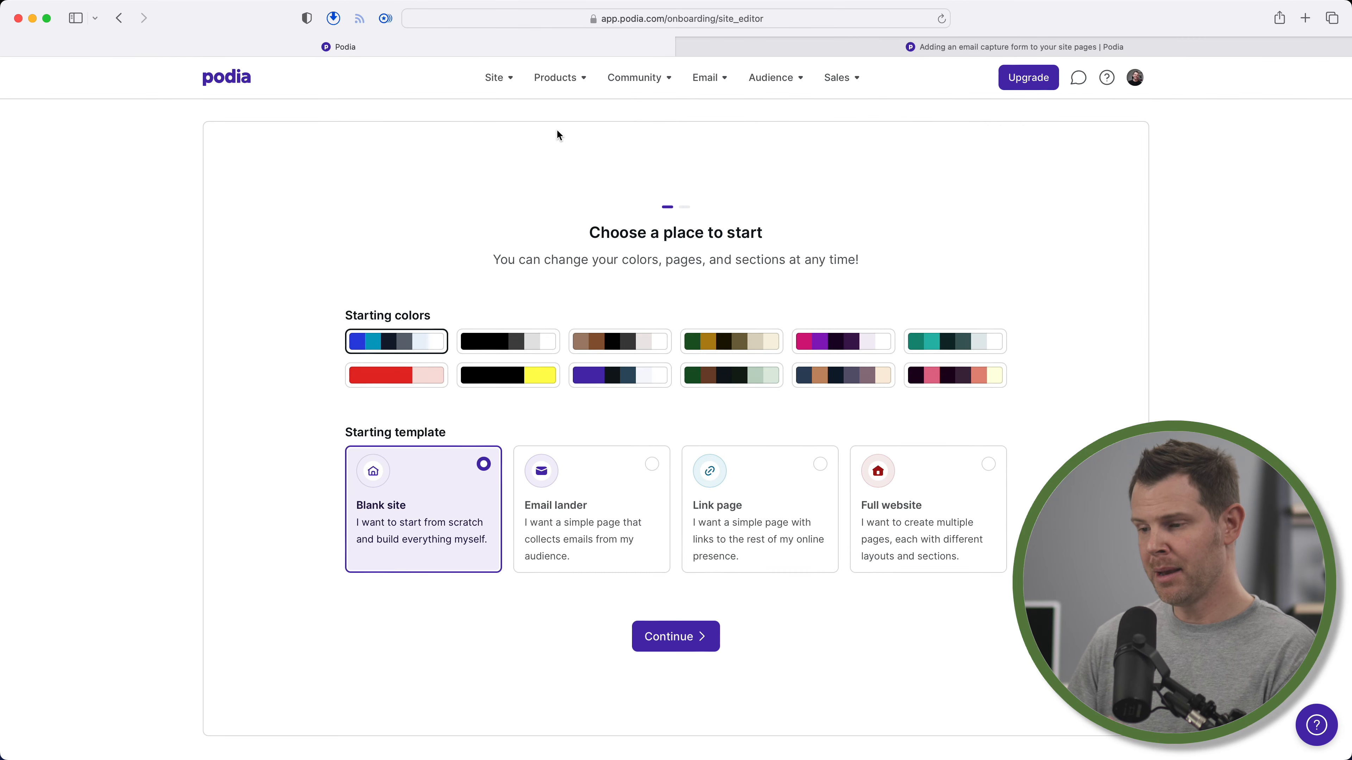
pyautogui.click(607, 477)
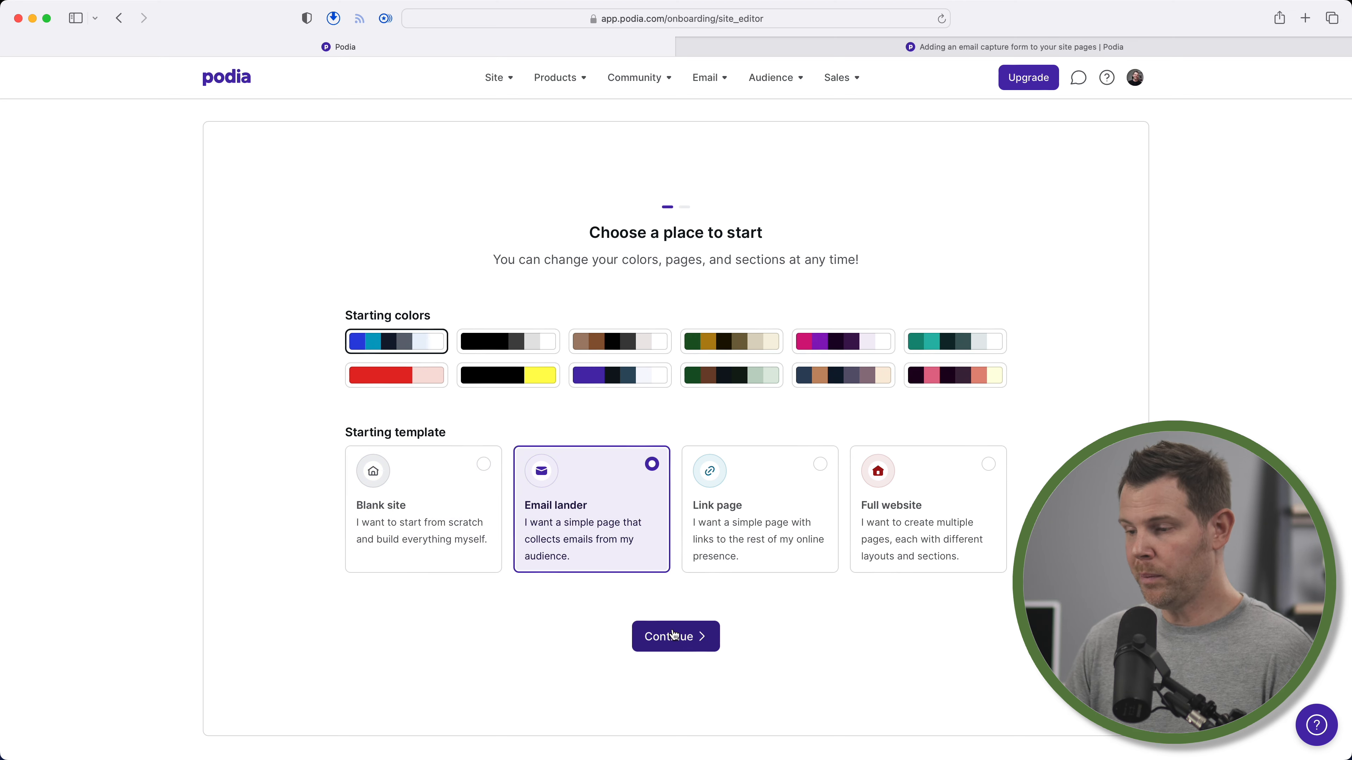
pyautogui.click(687, 641)
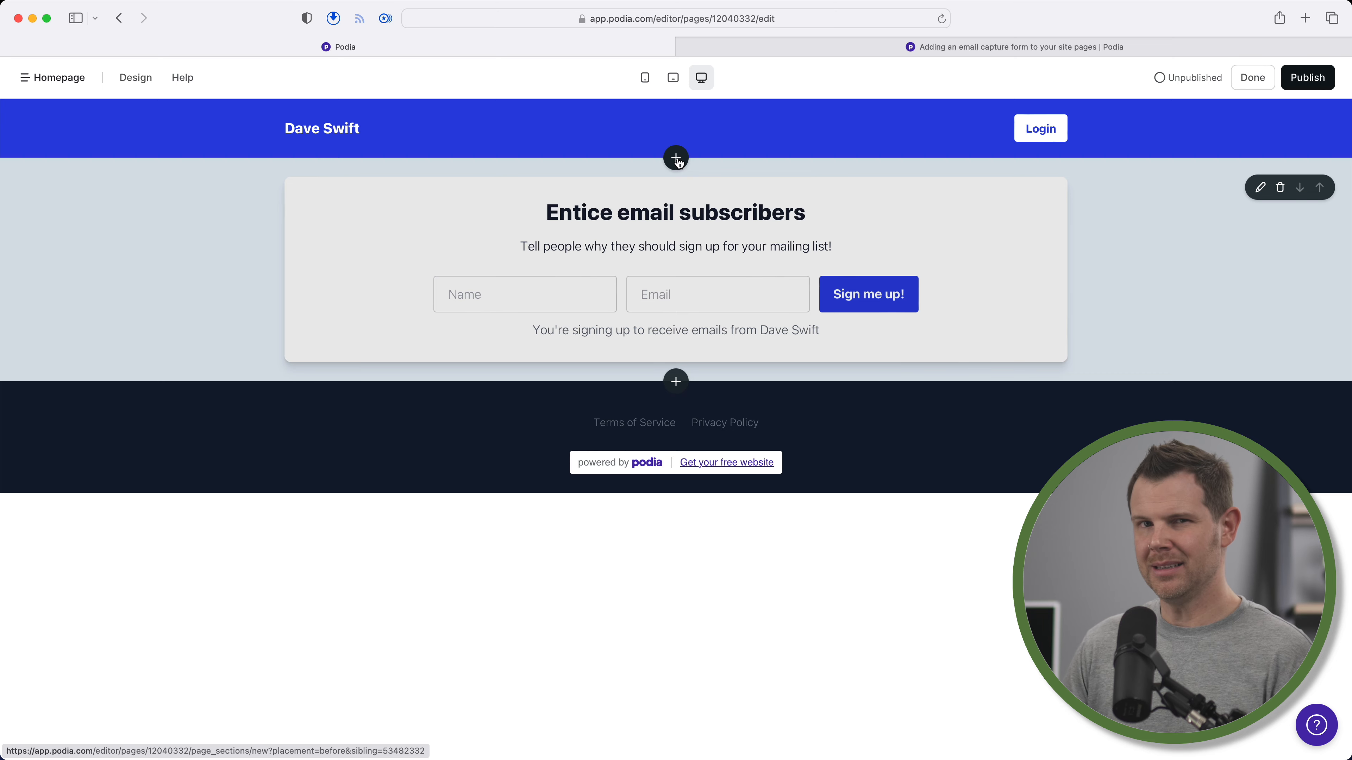
# Insert an image section with the Profitable Tools logo above the homepage's email form
pyautogui.click(676, 158)
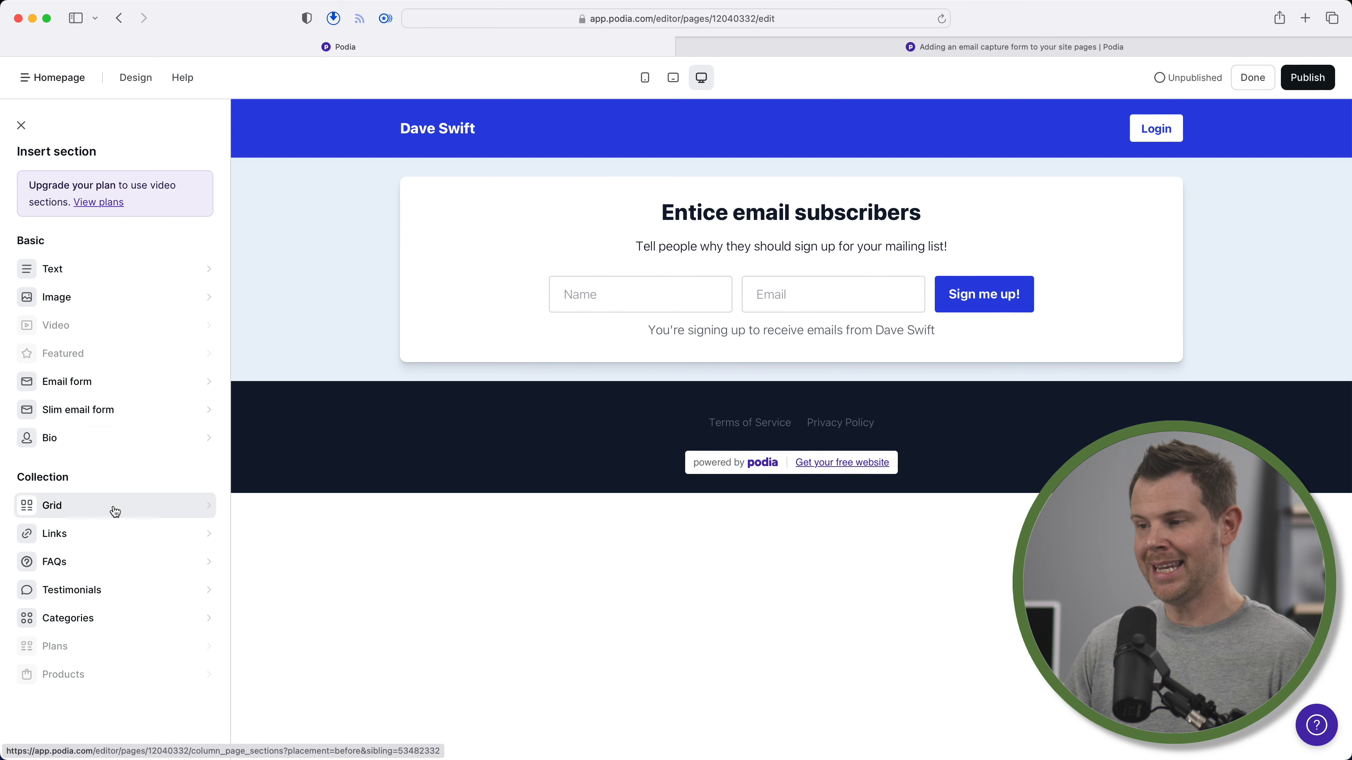
pyautogui.click(85, 303)
pyautogui.moveTo(160, 279); pyautogui.dragTo(139, 278)
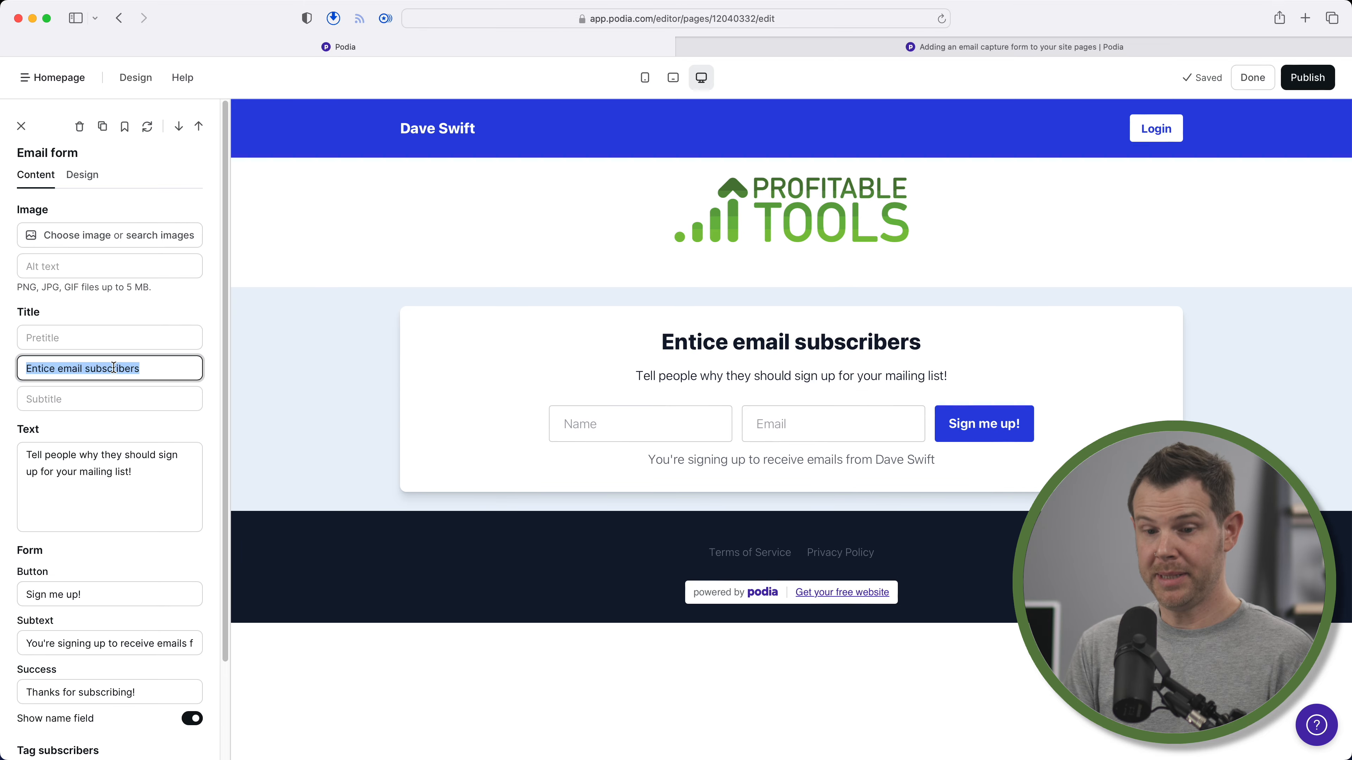
# Set the email form's title to "Let's stay in touch." and text to "I'd love to hear from you.", and add the Newsletter tag
pyautogui.write("Let's")
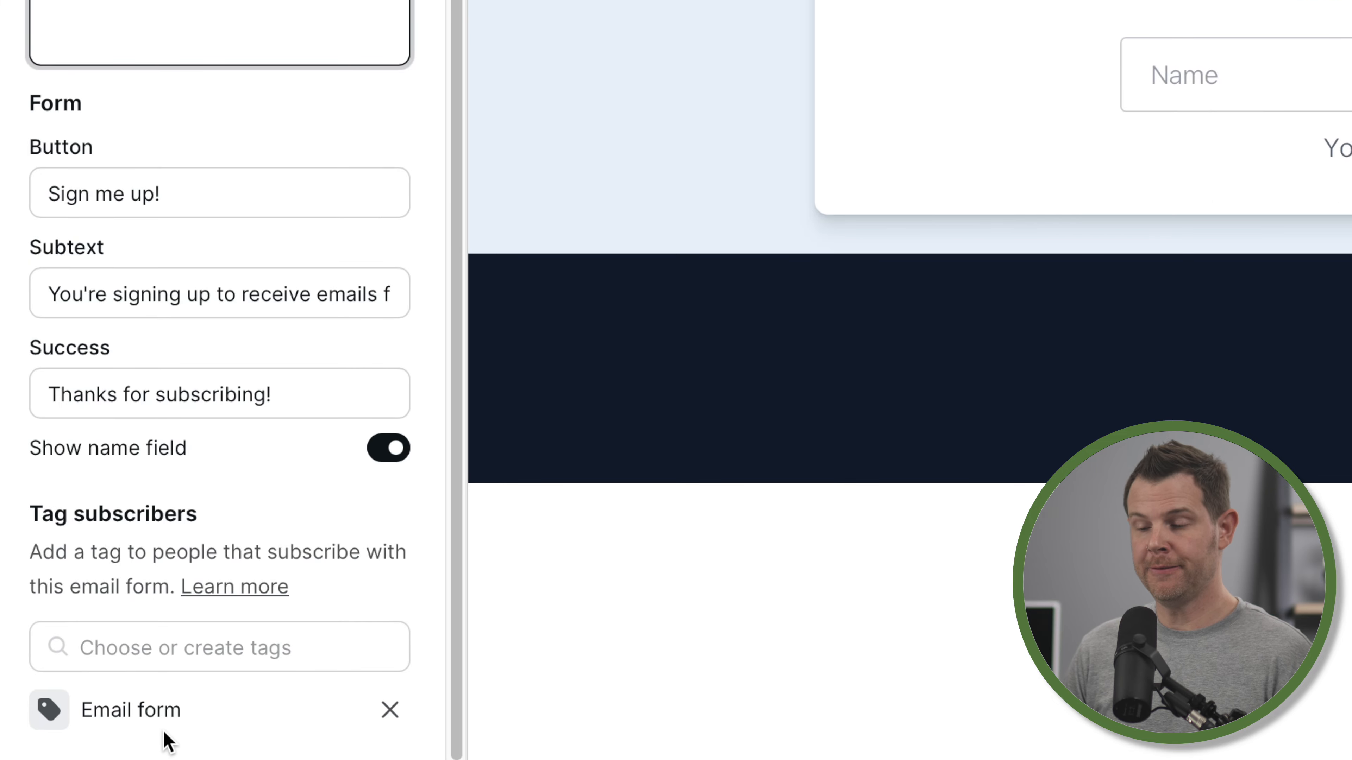
pyautogui.click(187, 648)
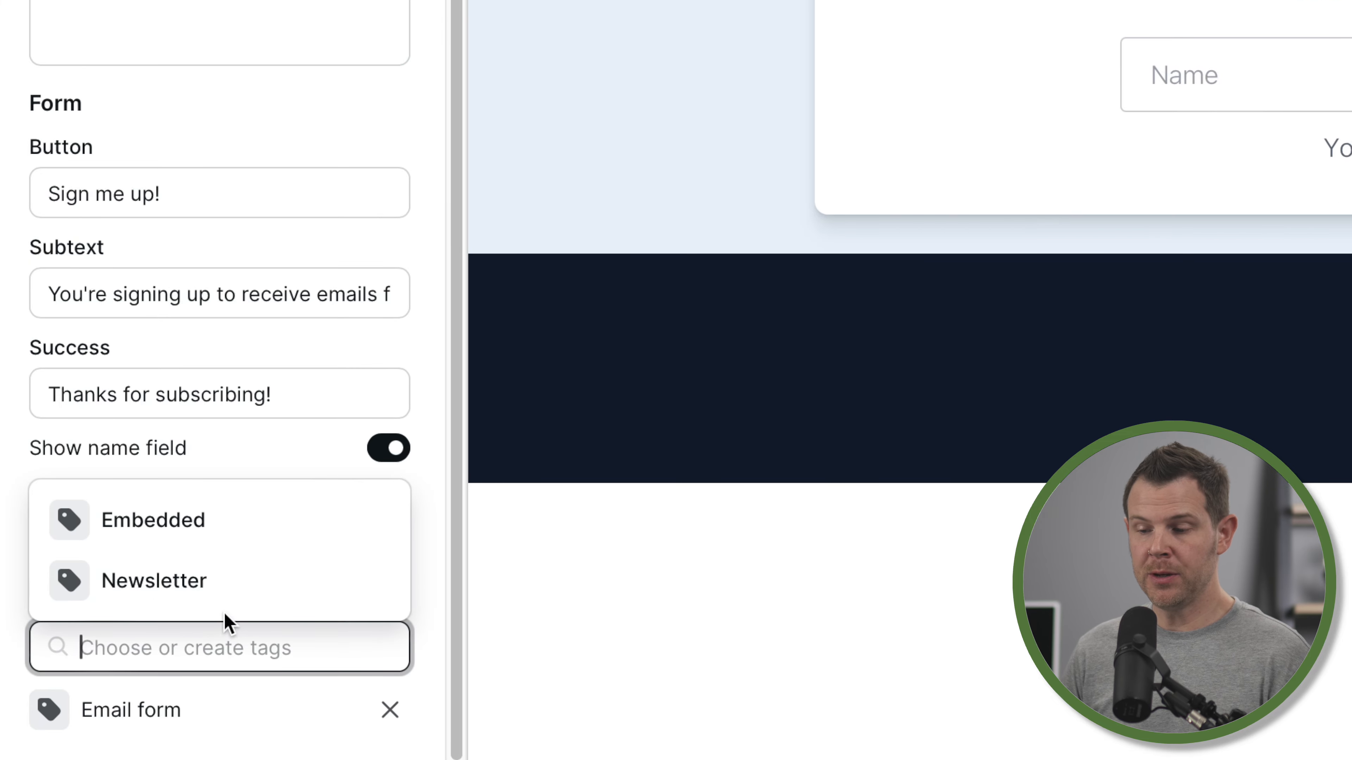
pyautogui.click(223, 596)
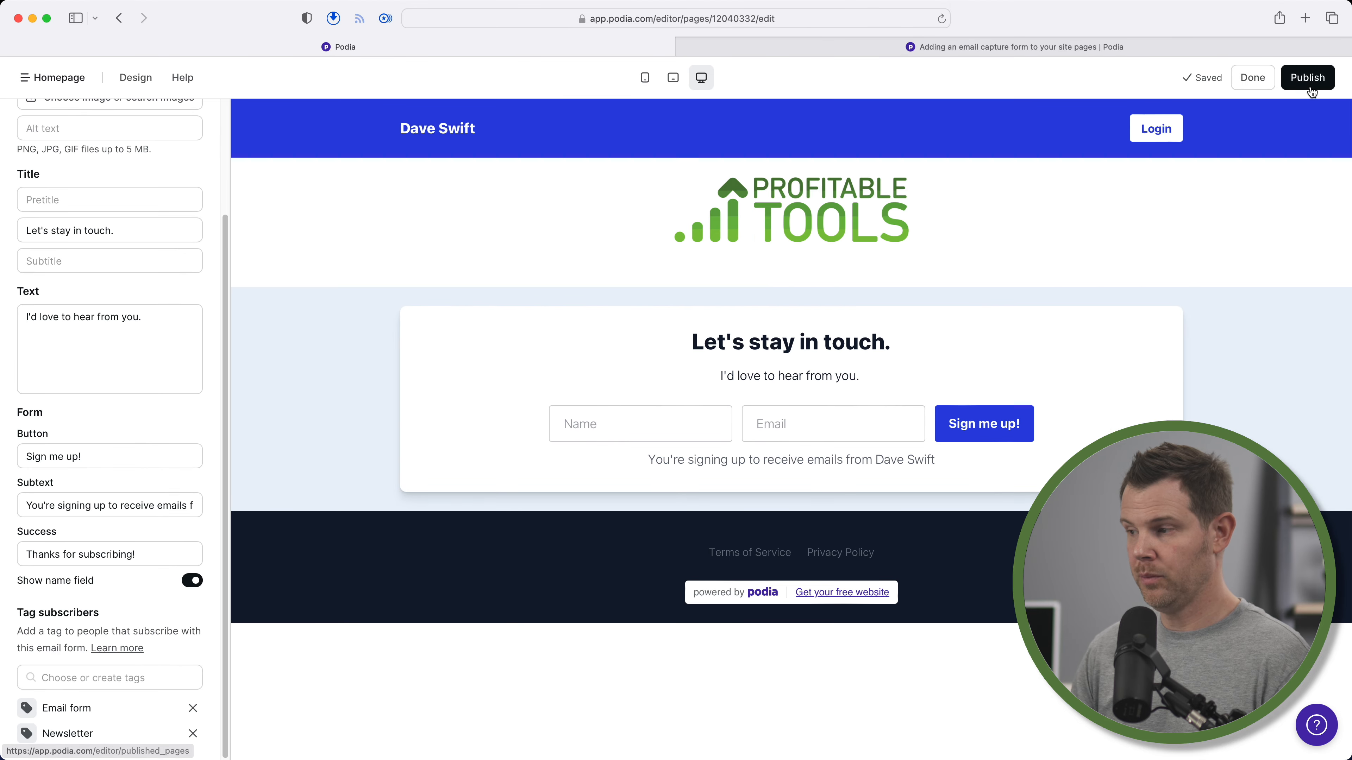
# Publish the homepage and open the live site
pyautogui.click(1309, 86)
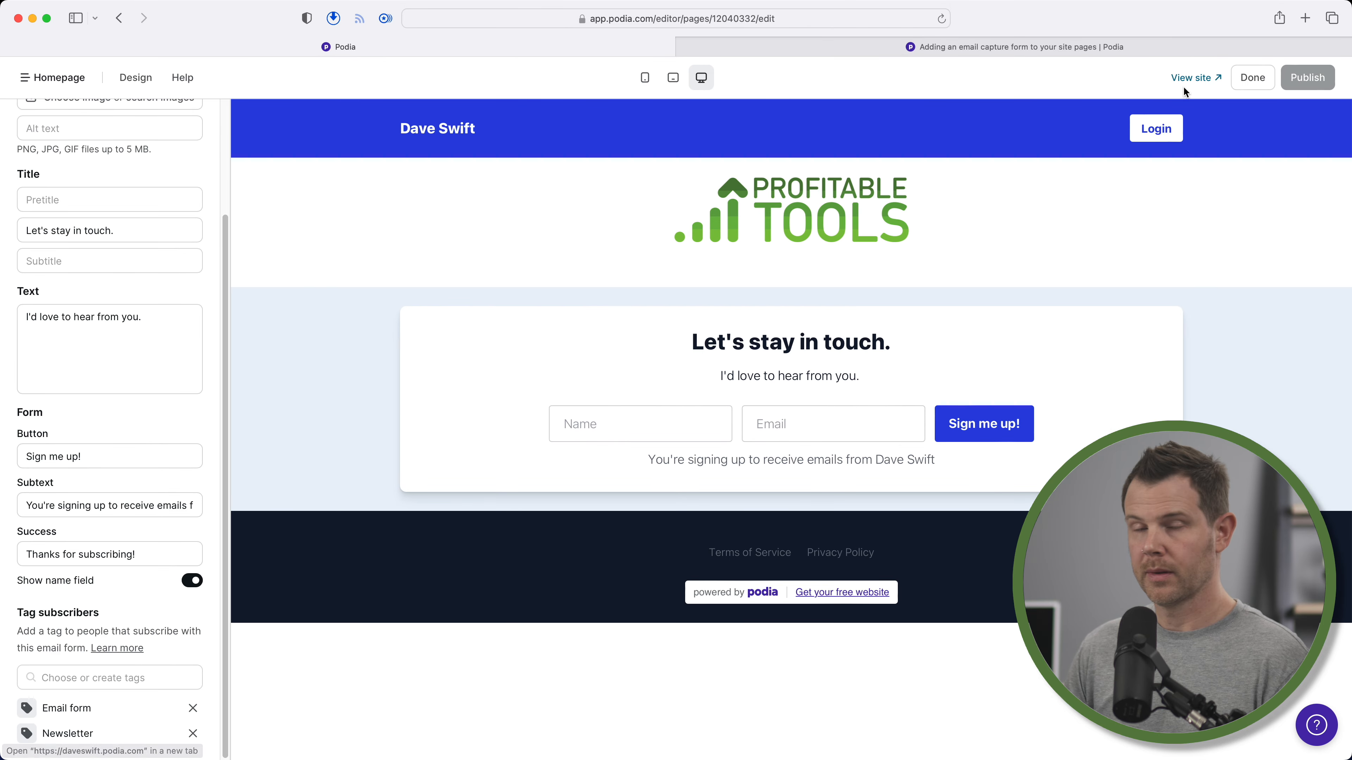
pyautogui.click(1194, 79)
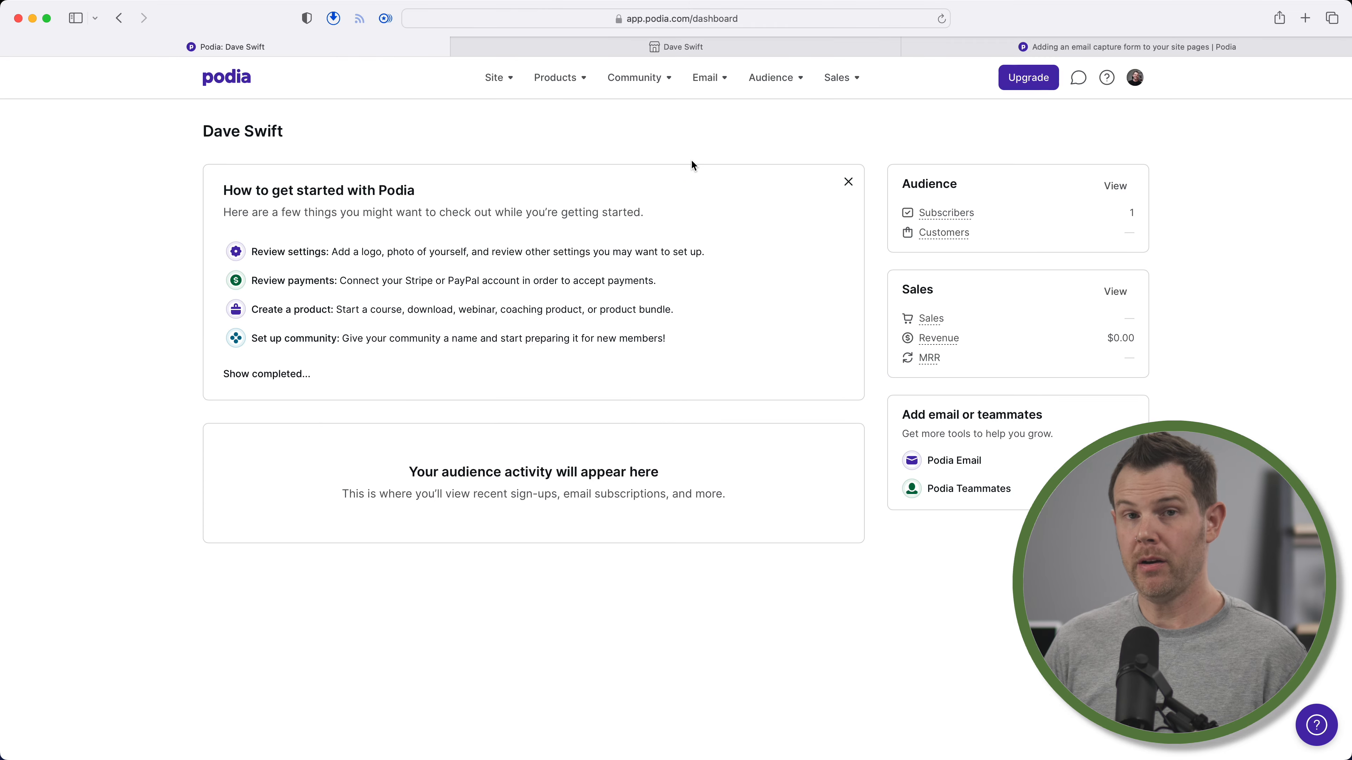
# Open the Songwriter's Toolbox 2/27/24 broadcast draft and send it immediately to the subscribers
pyautogui.click(707, 86)
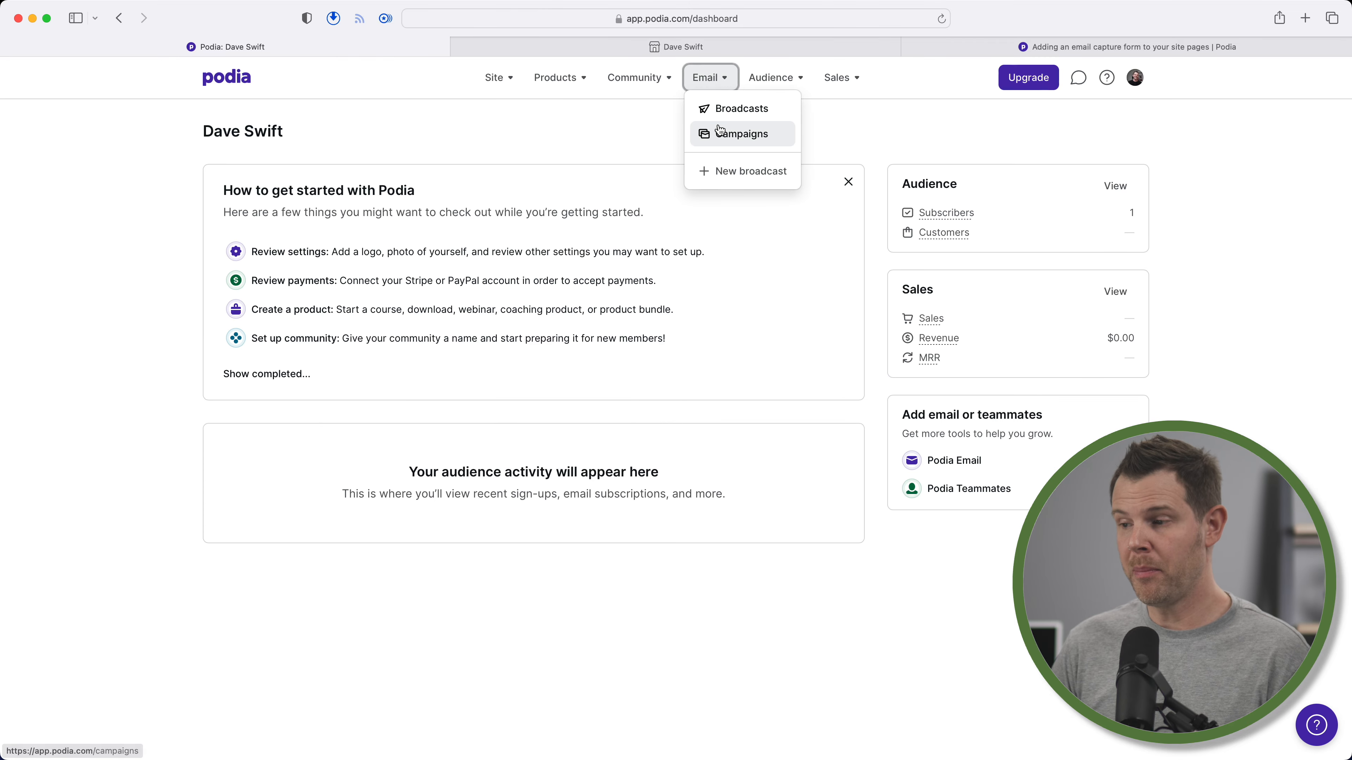
pyautogui.click(724, 110)
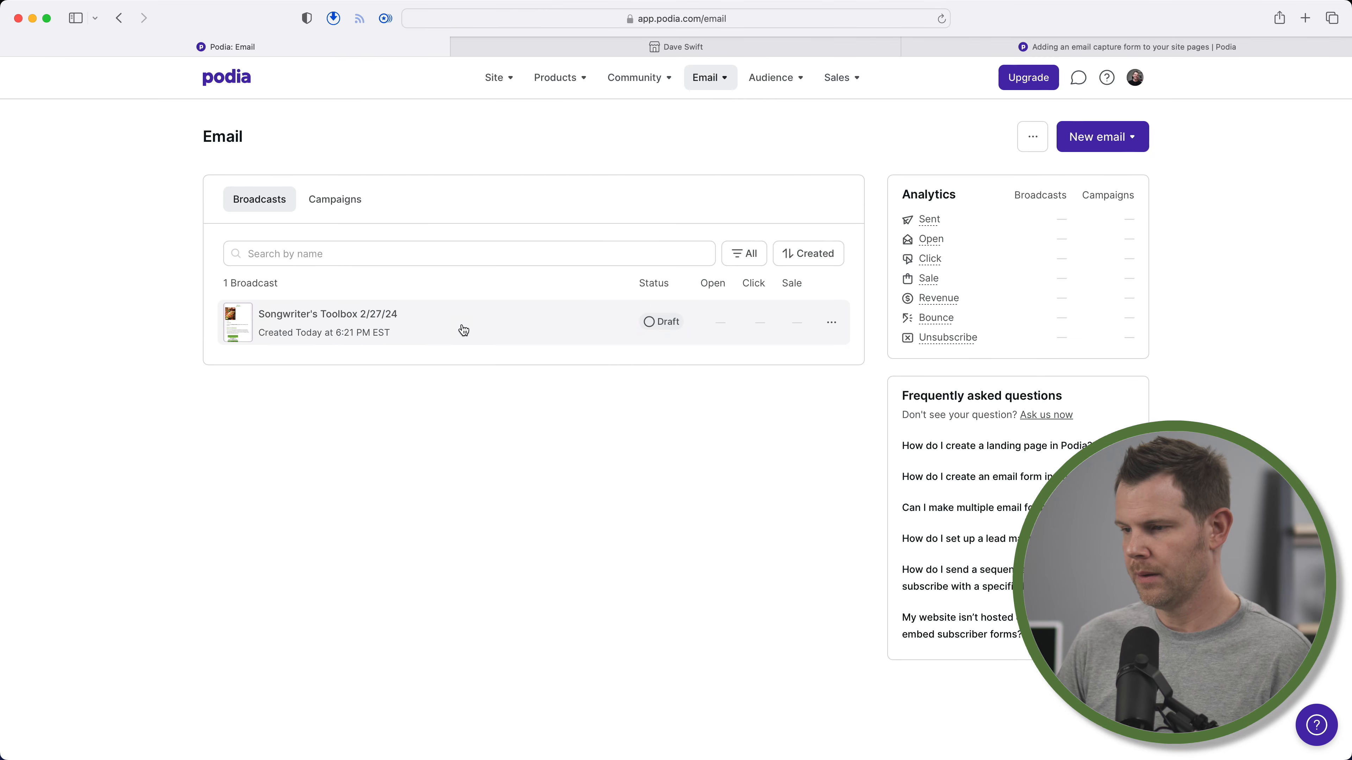
pyautogui.click(462, 325)
pyautogui.click(1109, 141)
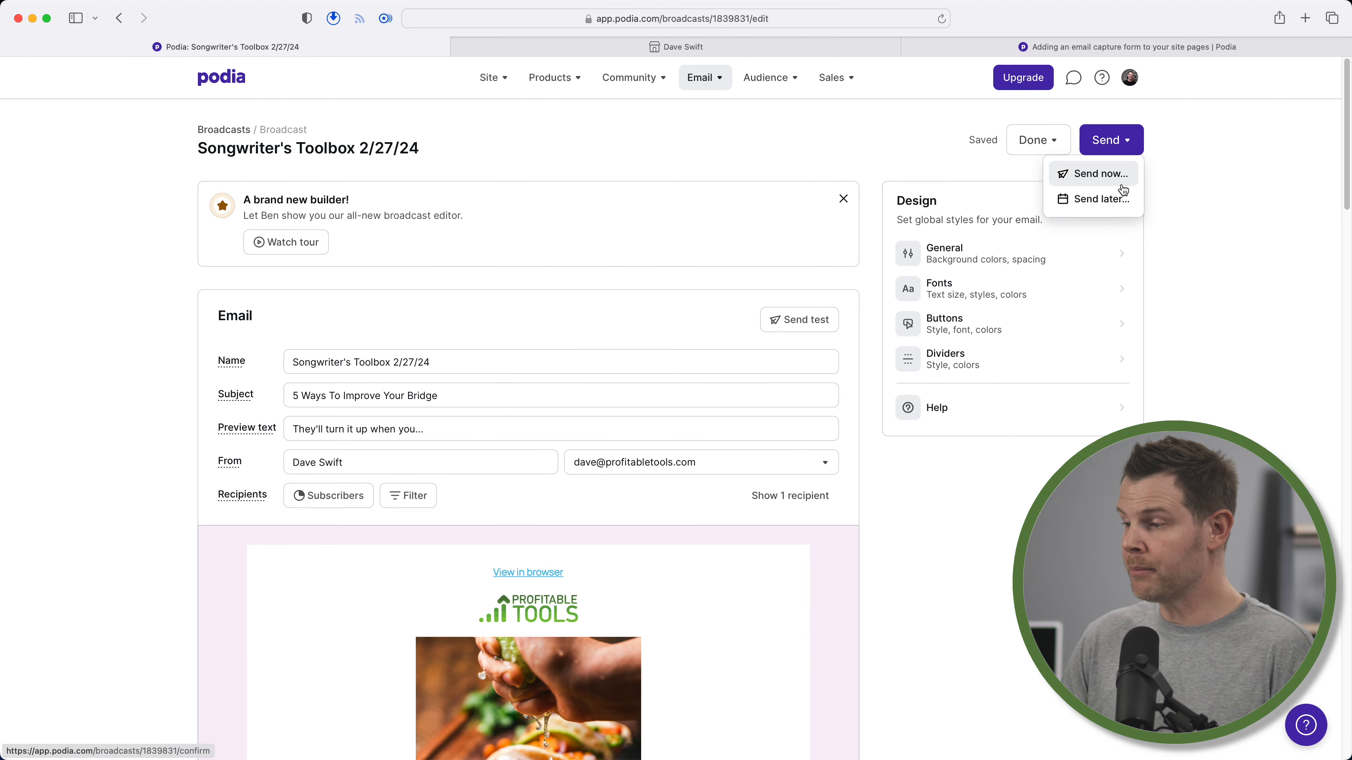
pyautogui.click(1121, 180)
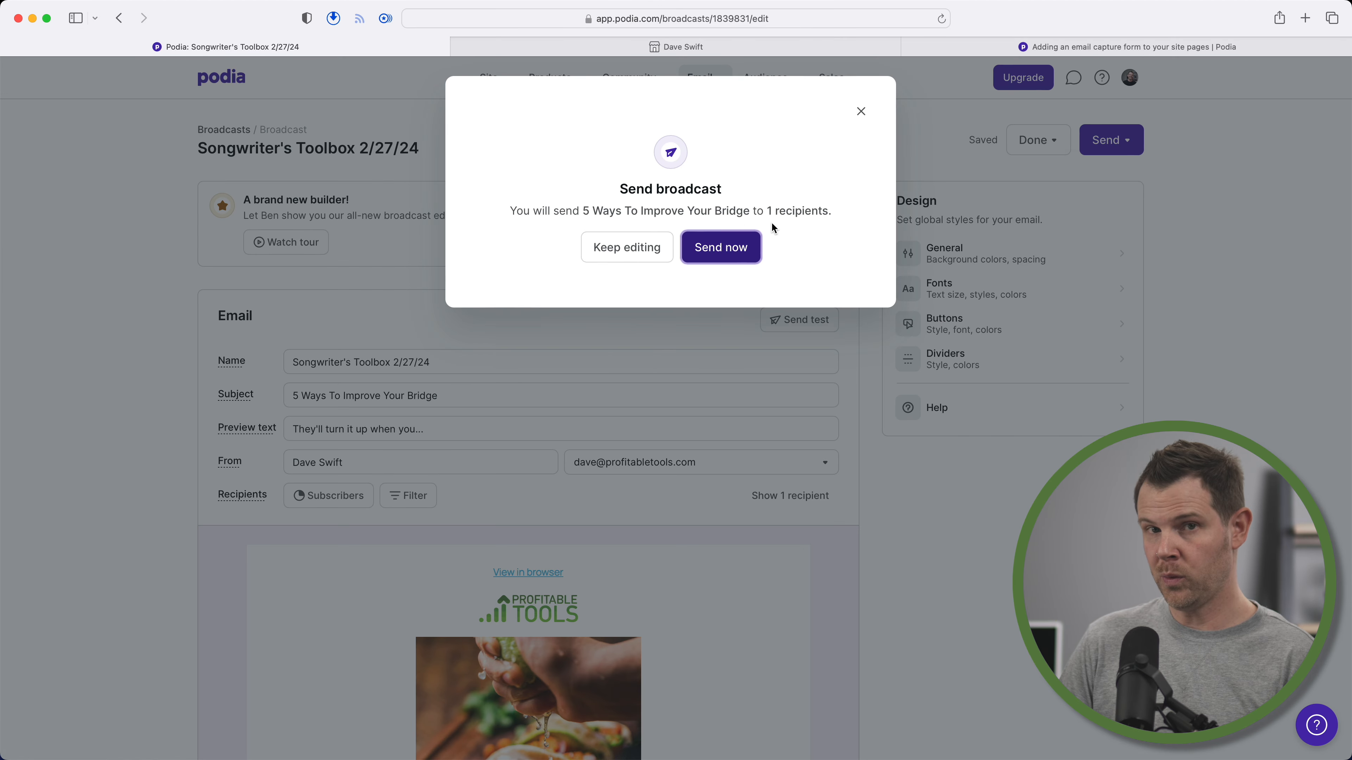
pyautogui.click(734, 255)
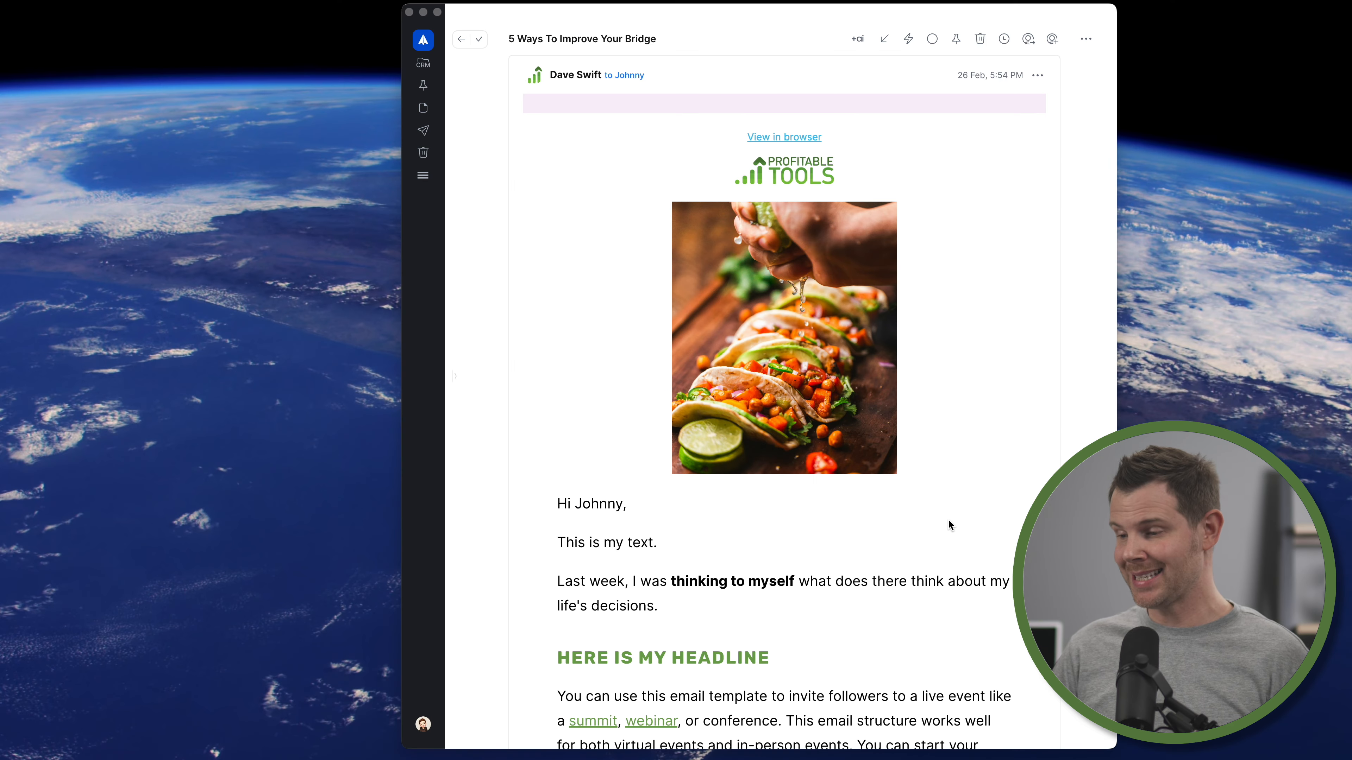
# In the mail client, look through the received "5 Ways To Improve Your Bridge" email and open its video
pyautogui.scroll(-10, 949, 525)
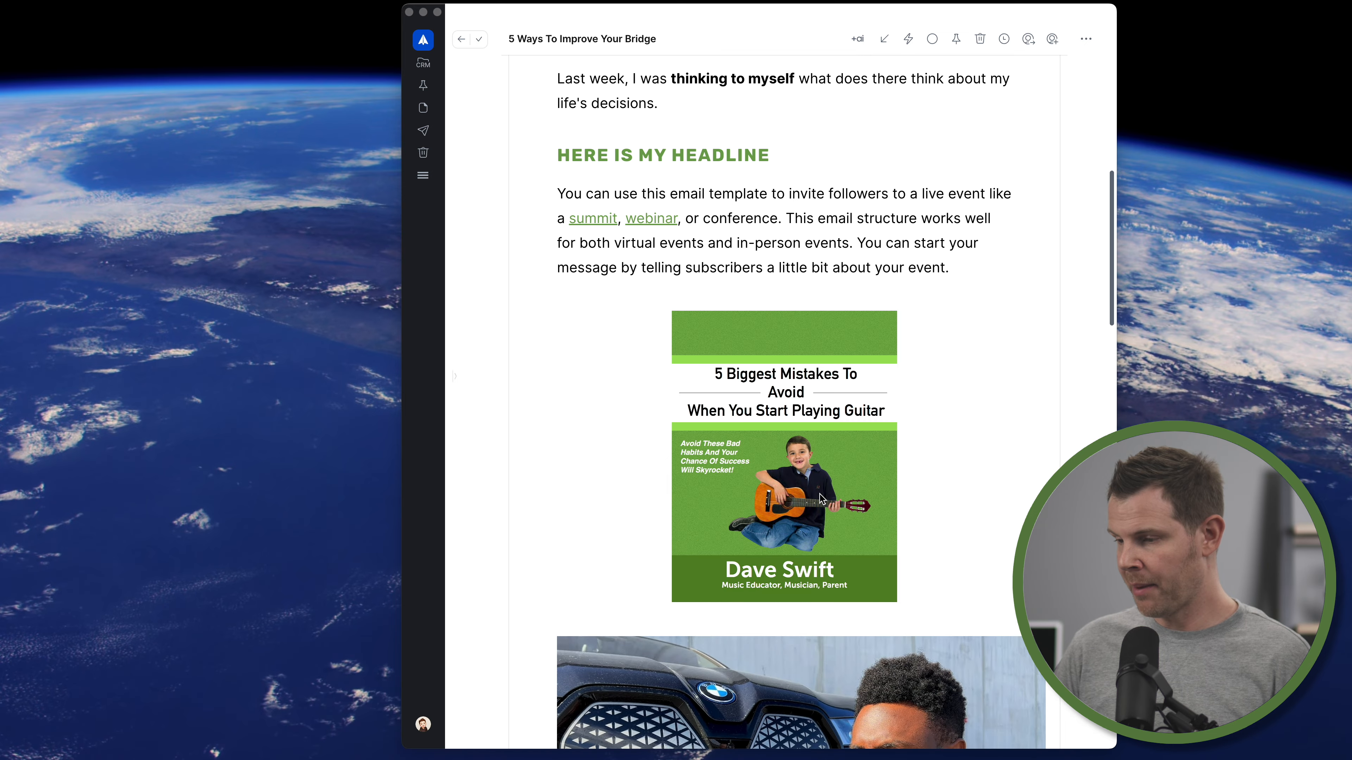
pyautogui.scroll(-6, 822, 497)
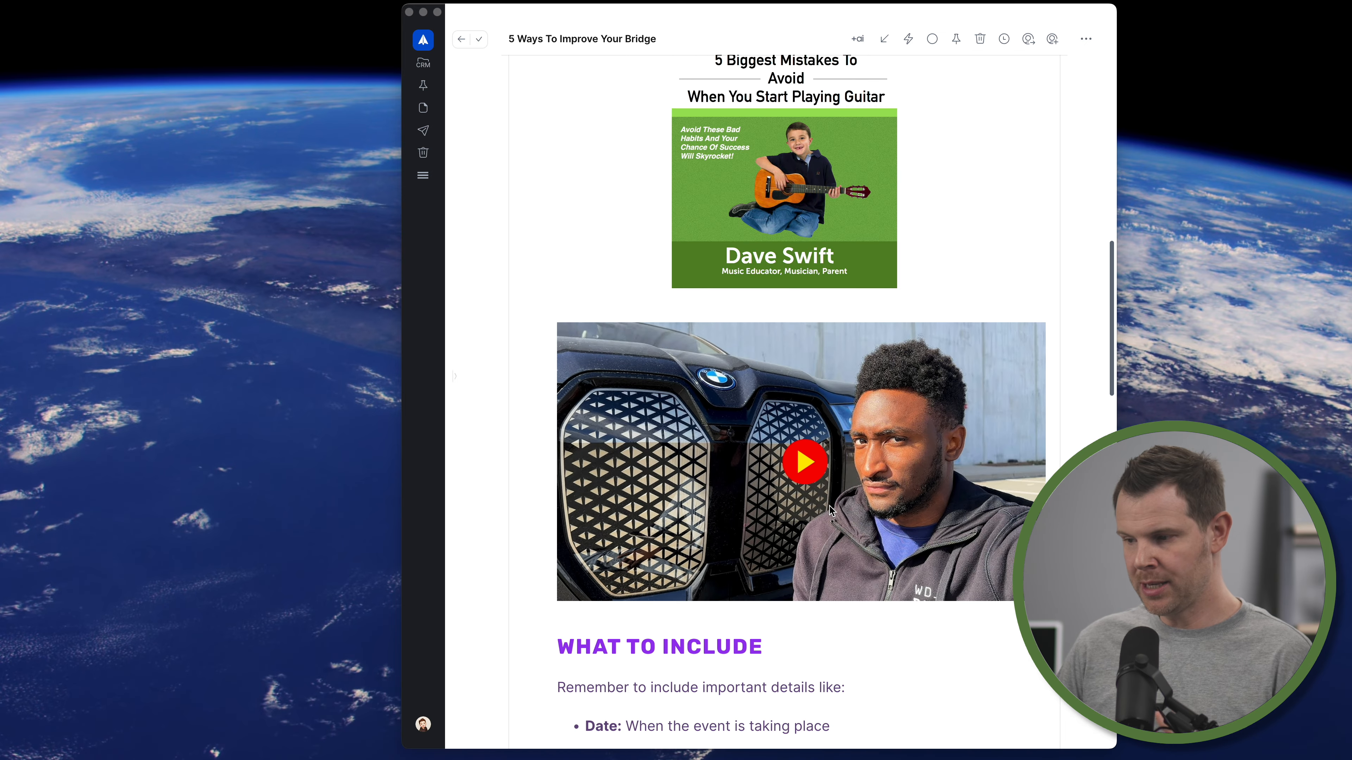
pyautogui.click(806, 463)
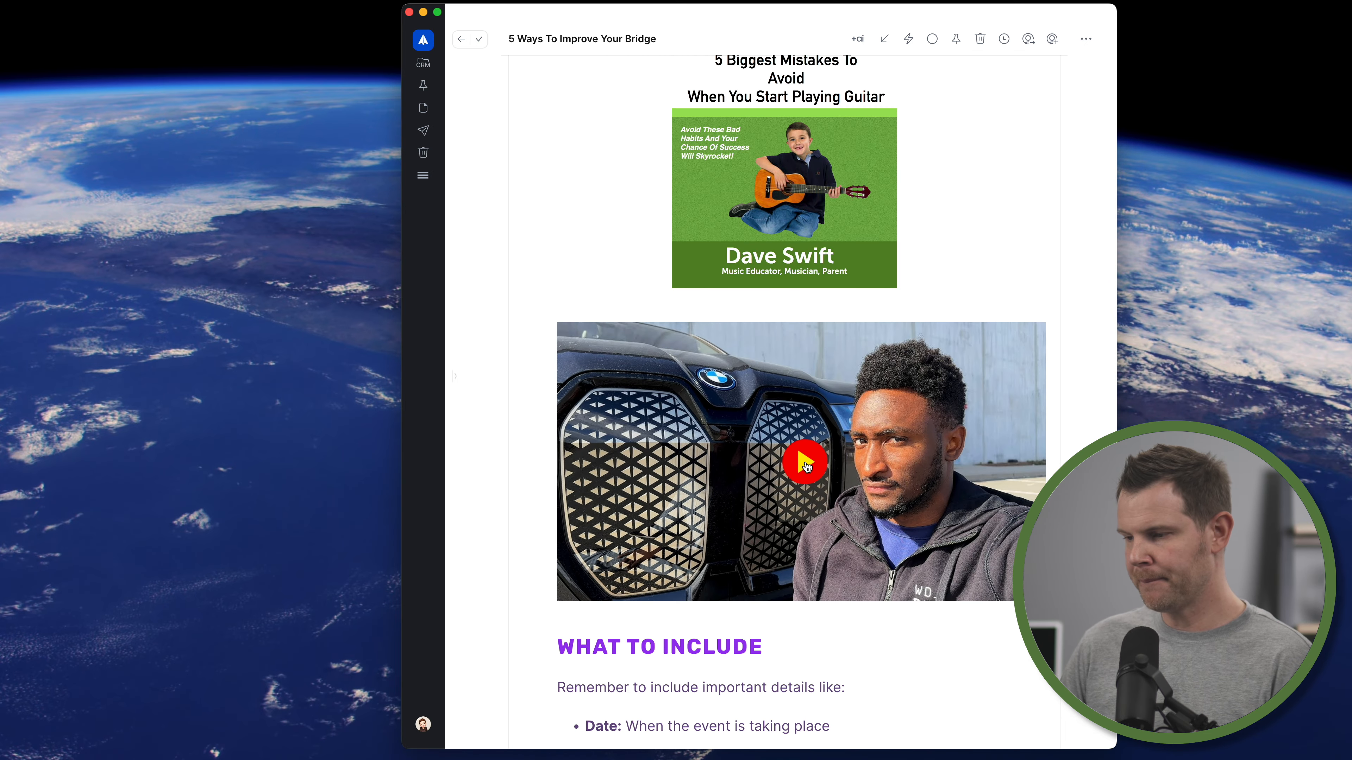
pyautogui.click(806, 463)
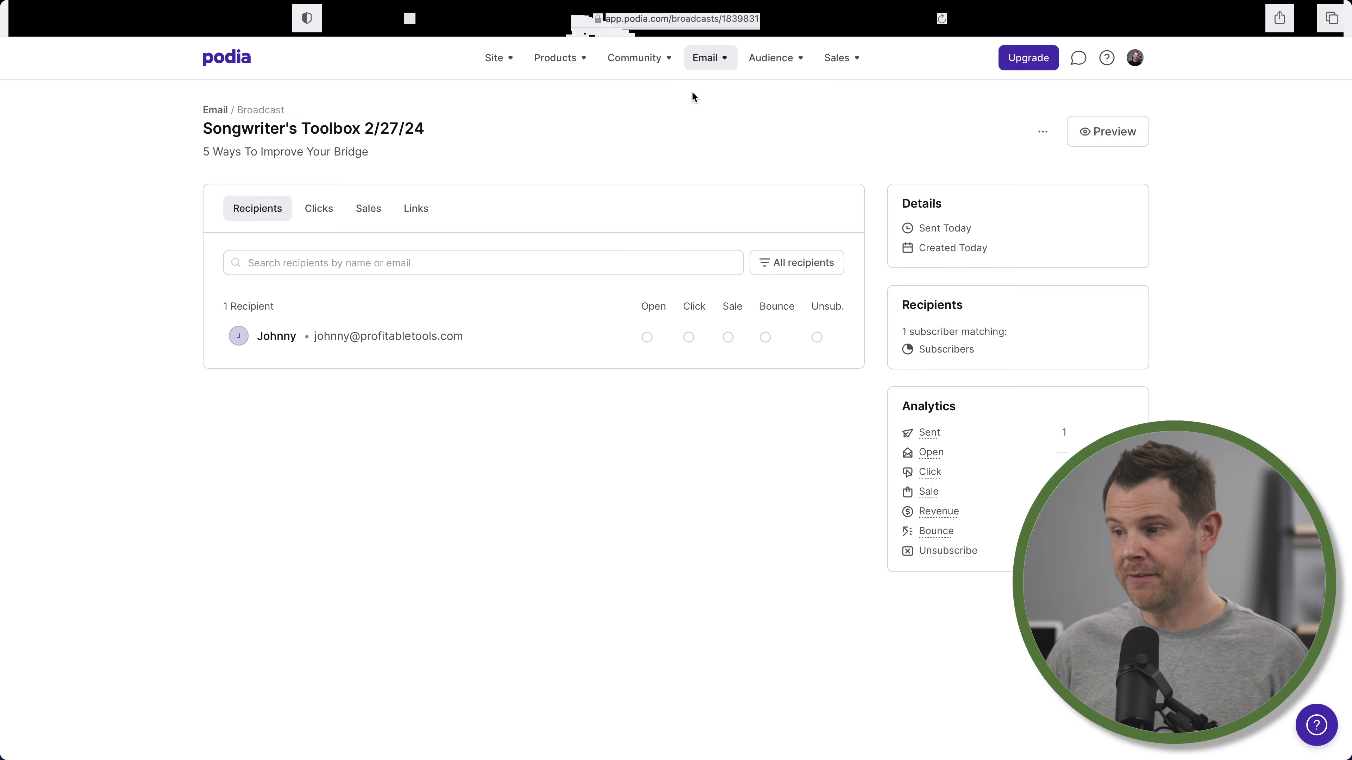
# Create a new email campaign and name it Welcome Email
pyautogui.click(727, 58)
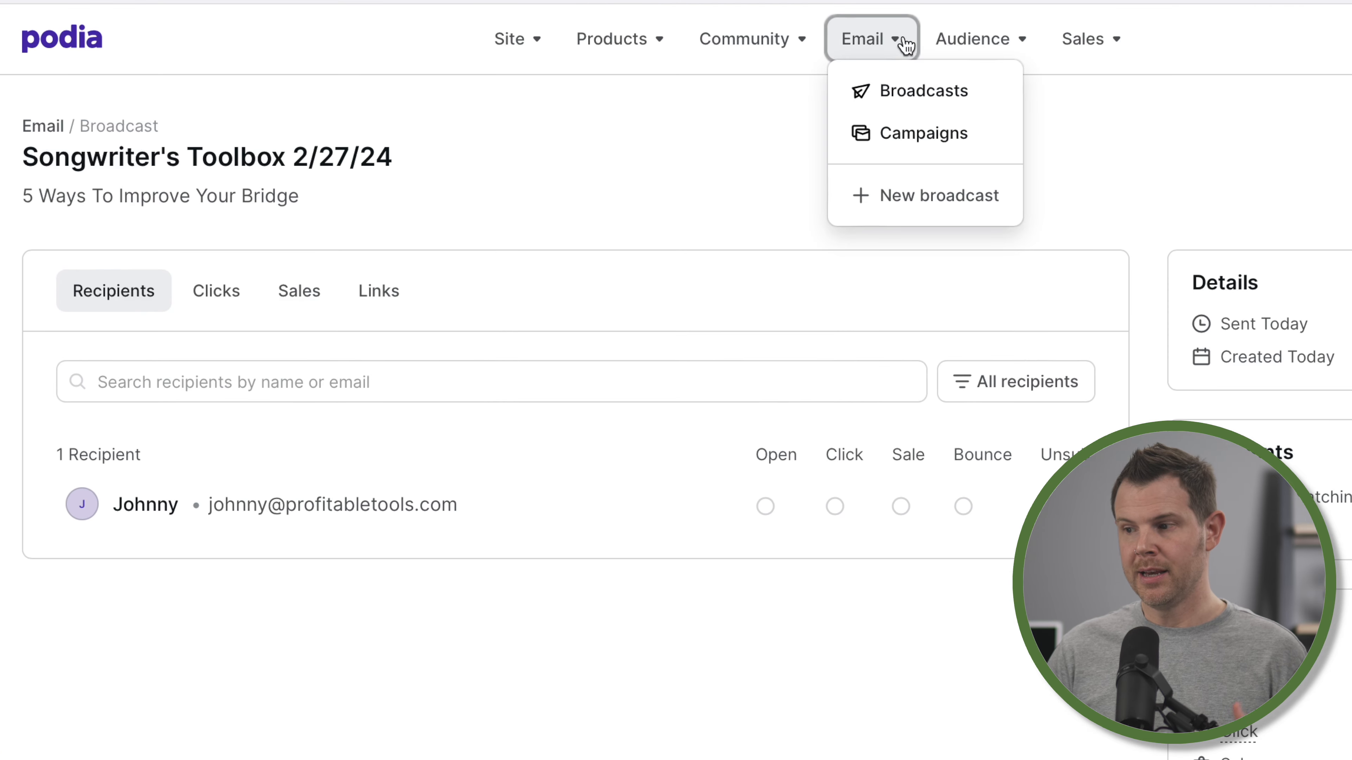
pyautogui.click(896, 138)
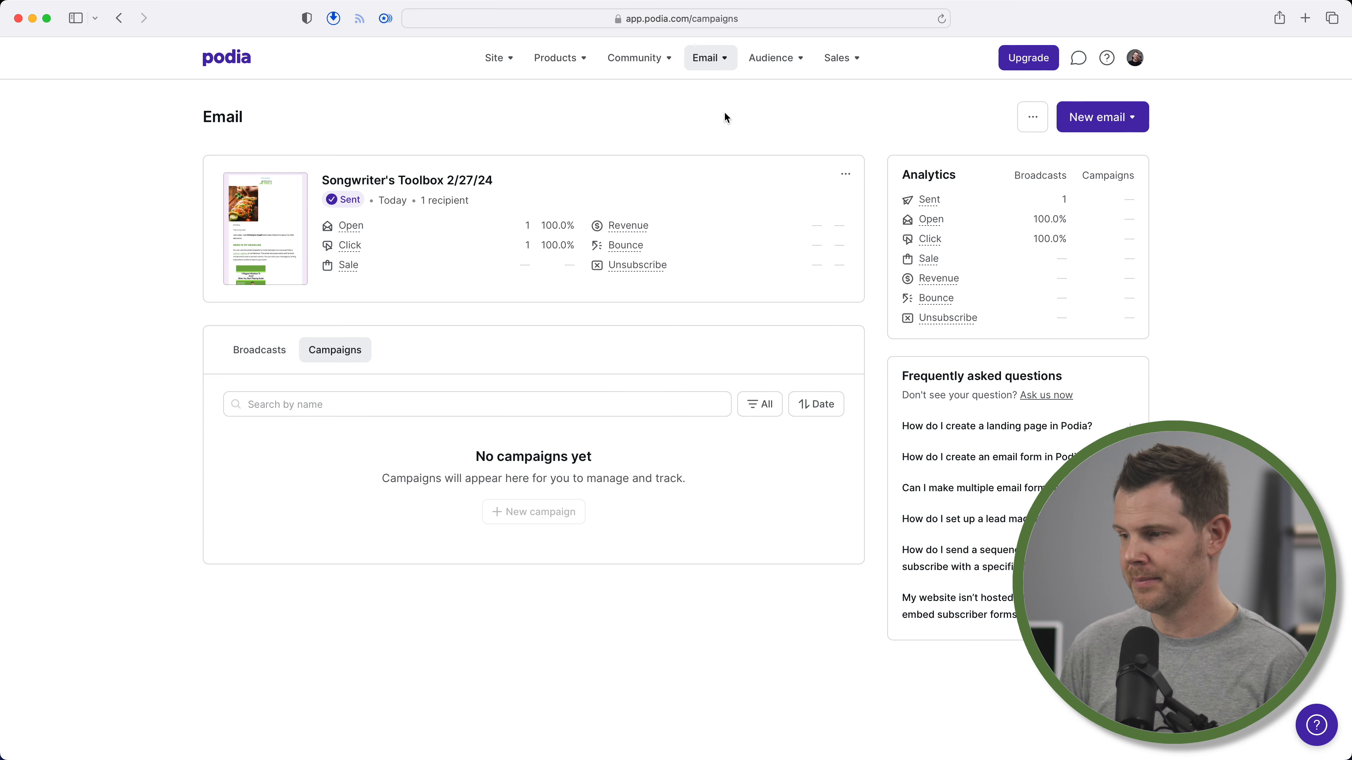
pyautogui.click(1100, 123)
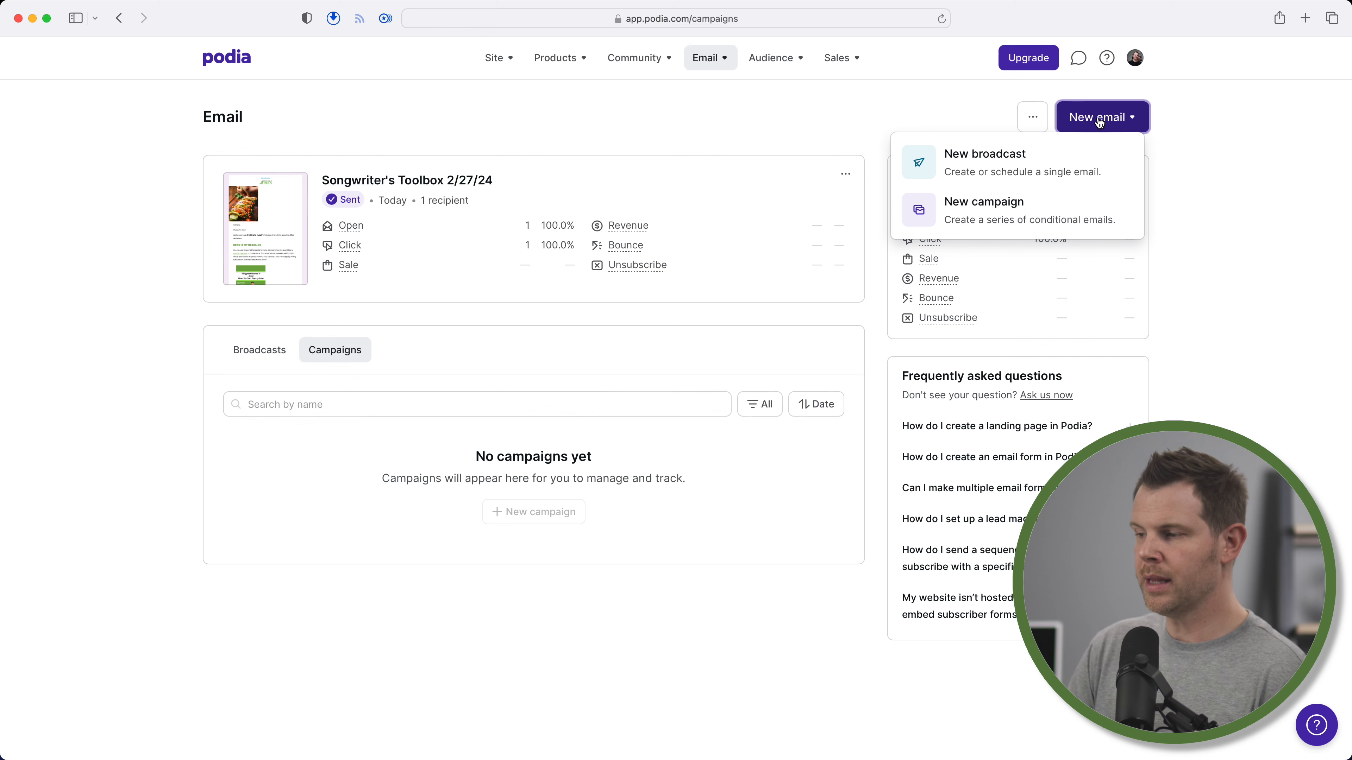
pyautogui.click(998, 217)
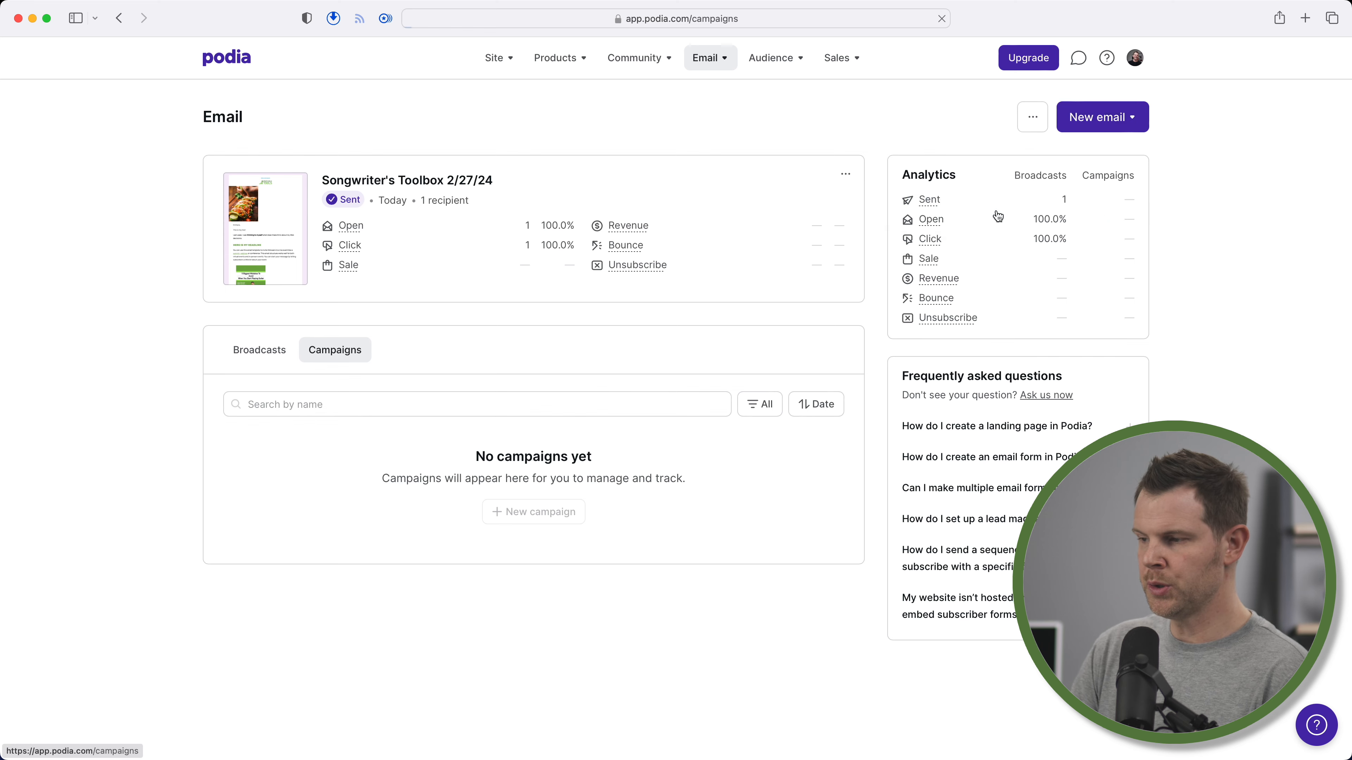
pyautogui.scroll(-3, 785, 290)
pyautogui.click(670, 341)
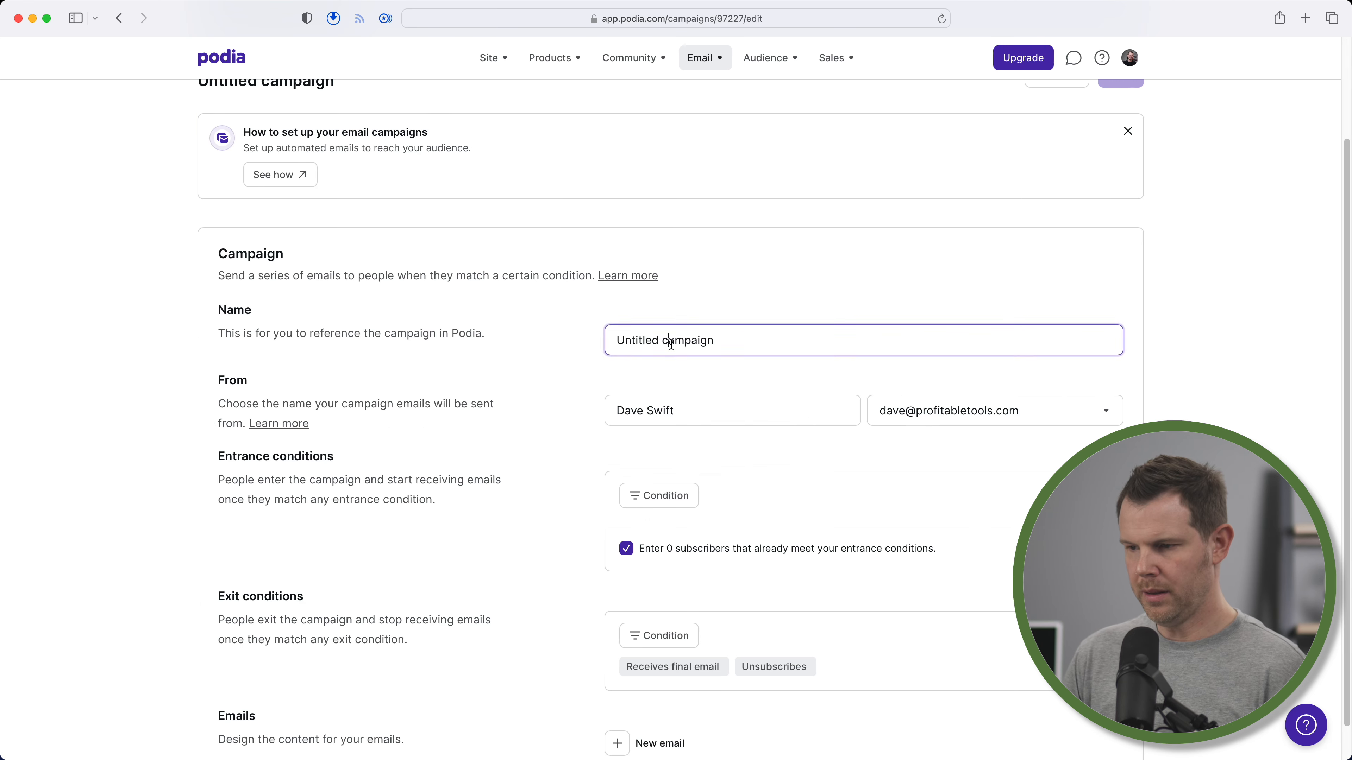
pyautogui.press('super+a')
pyautogui.write('W')
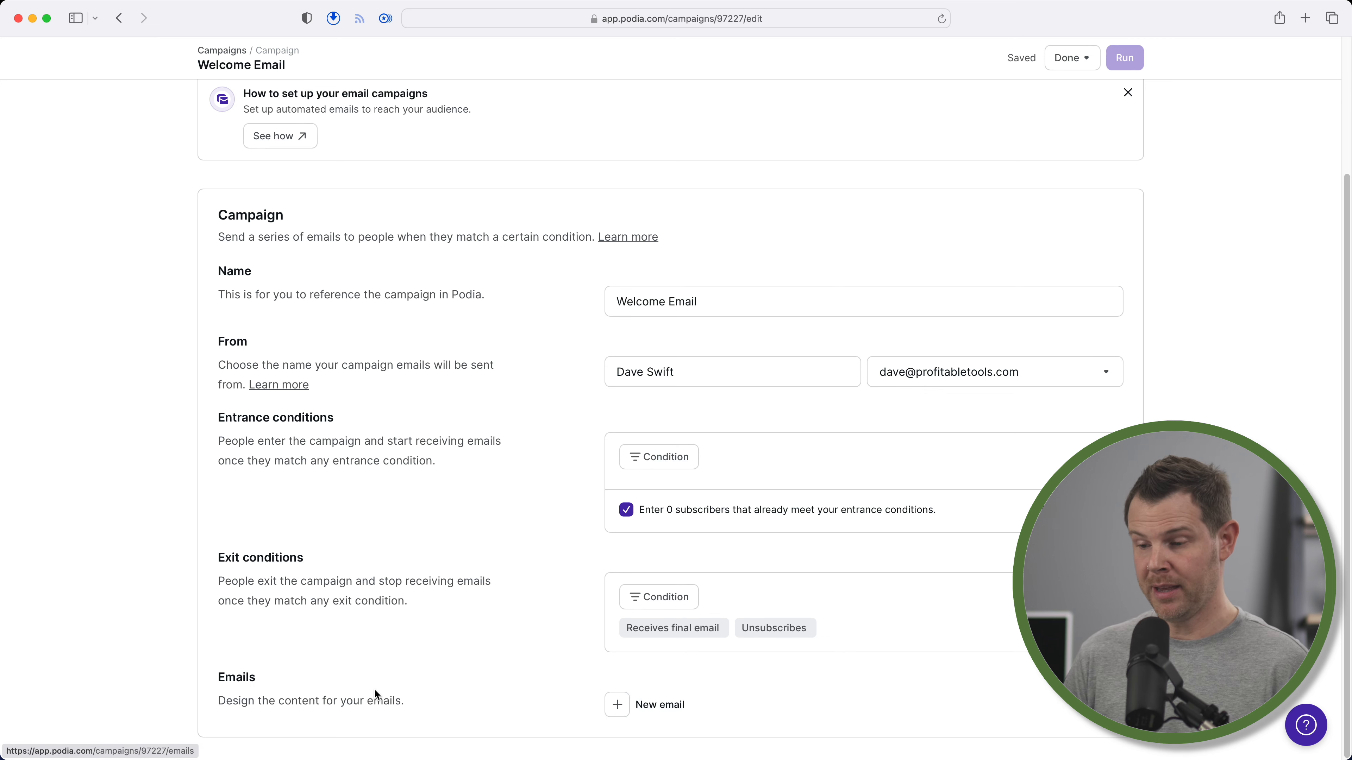
# Add a first email to the Welcome Email campaign, using the Songwriter's Toolbox 2/27/24 broadcast as its starting point
pyautogui.click(643, 707)
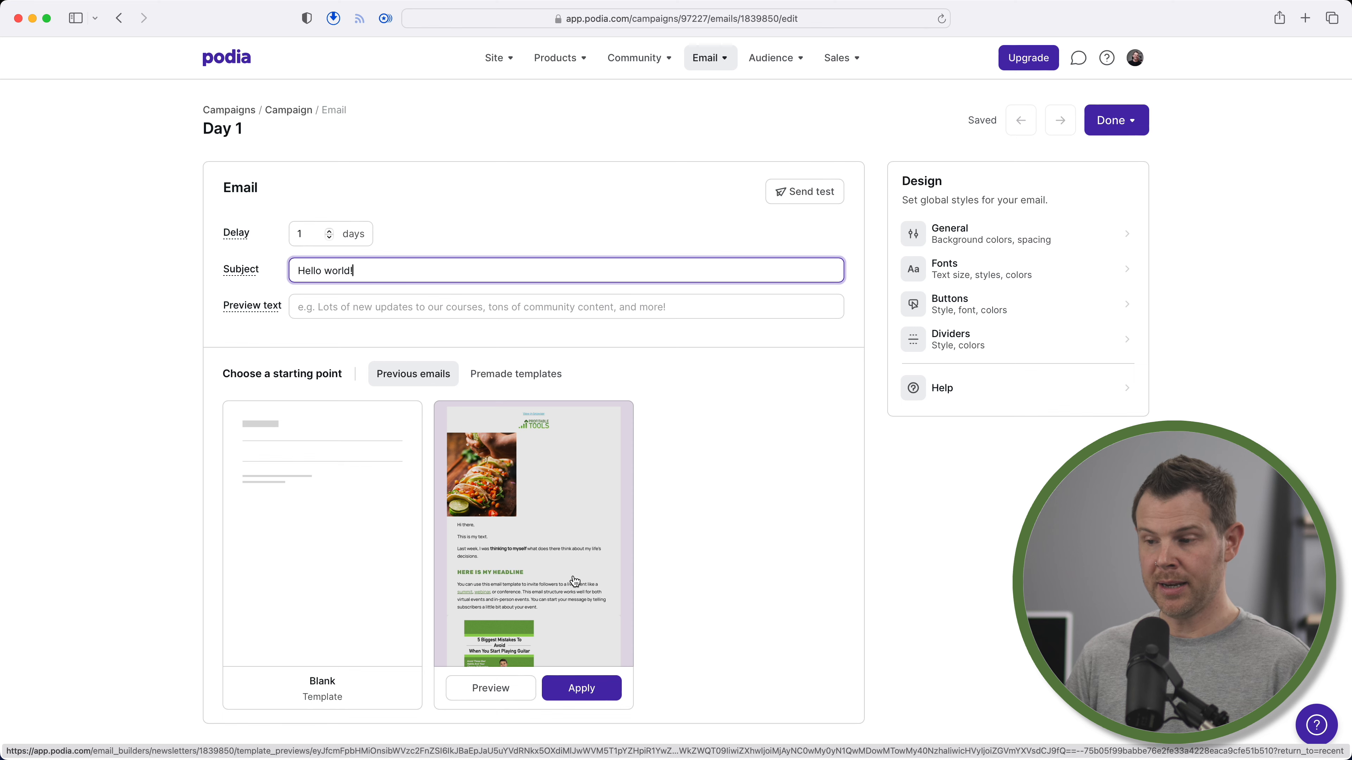
pyautogui.click(543, 380)
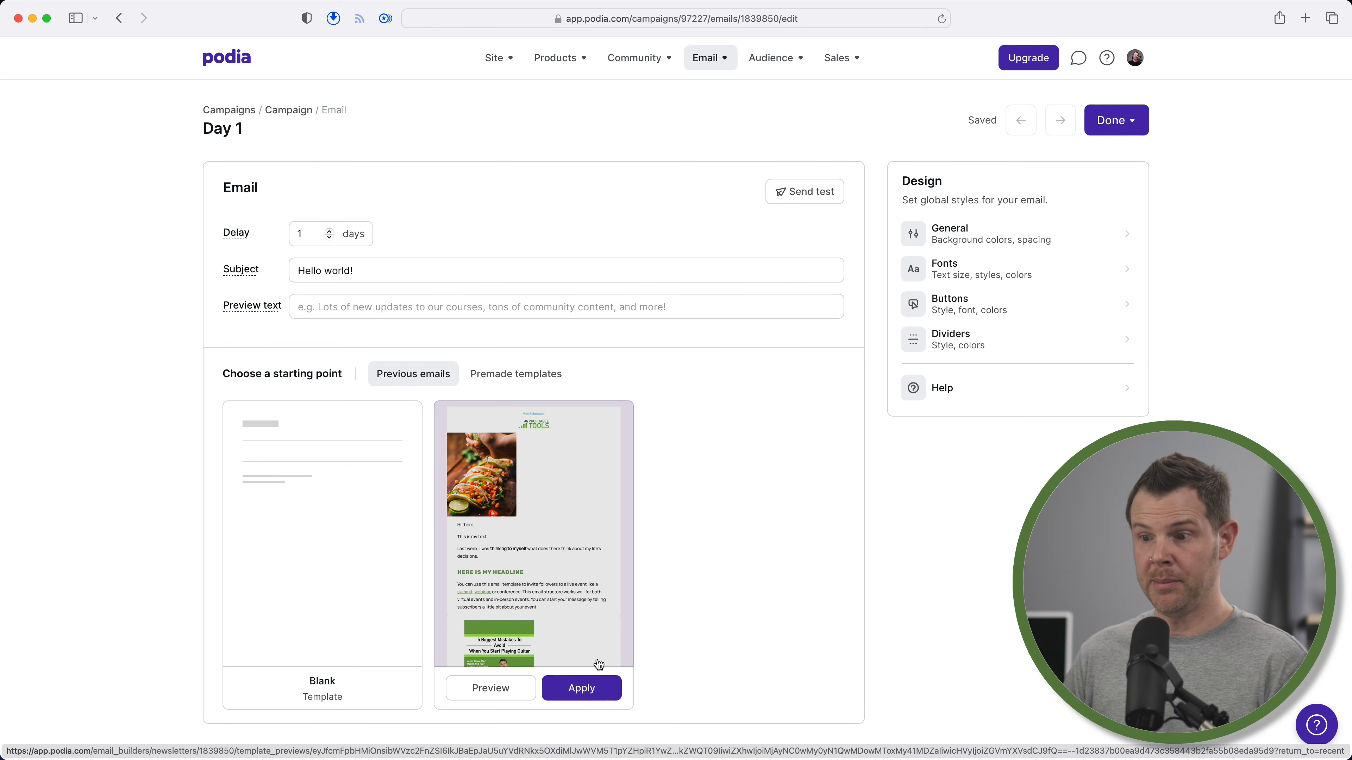
pyautogui.click(595, 690)
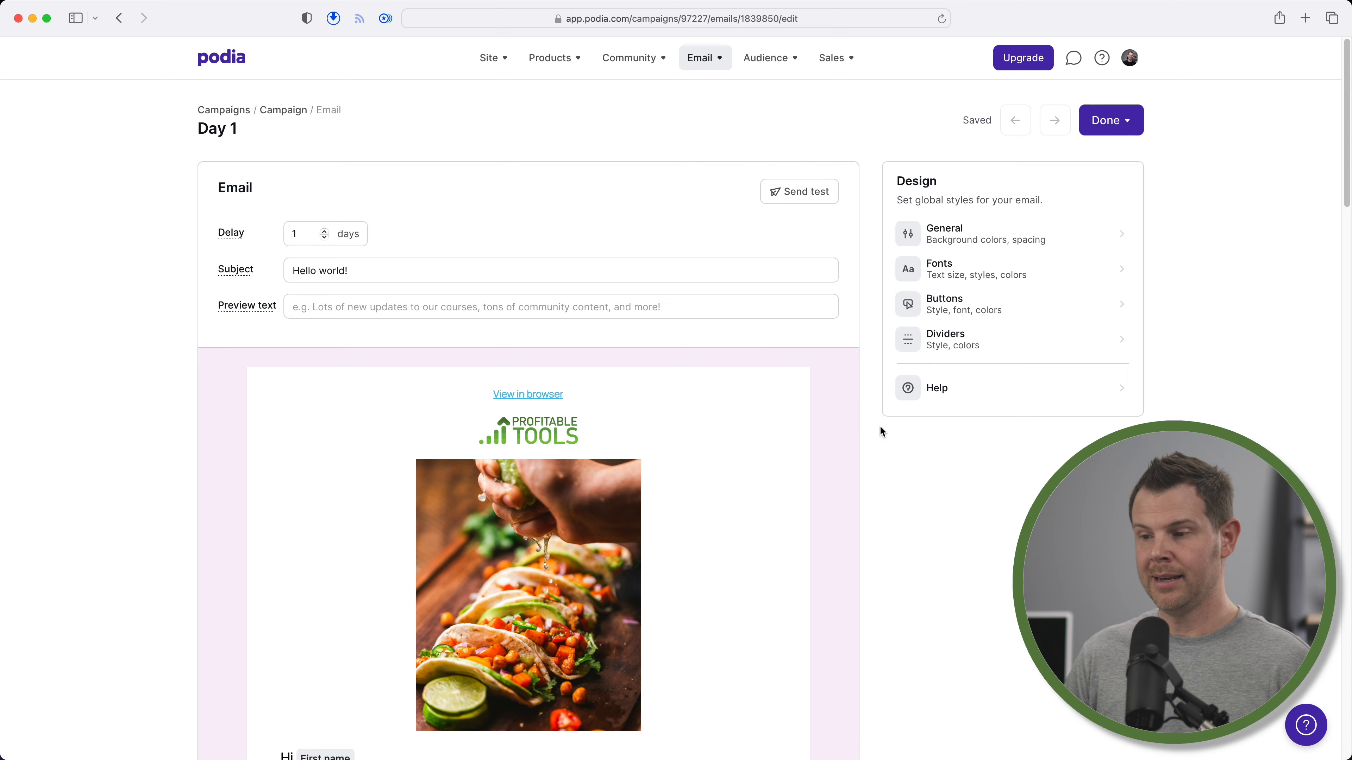
# Add a second email to the campaign and set its delay to 3 days
pyautogui.click(1128, 122)
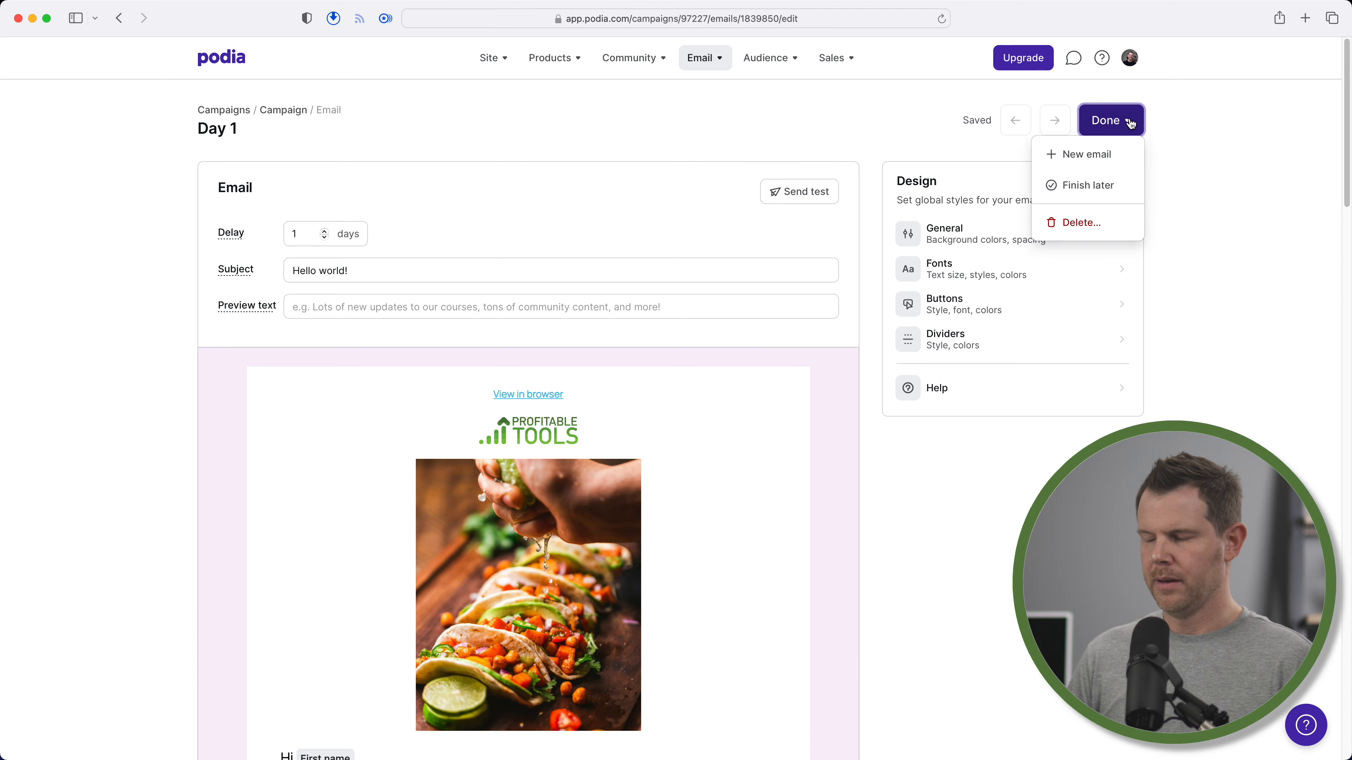
pyautogui.click(1093, 155)
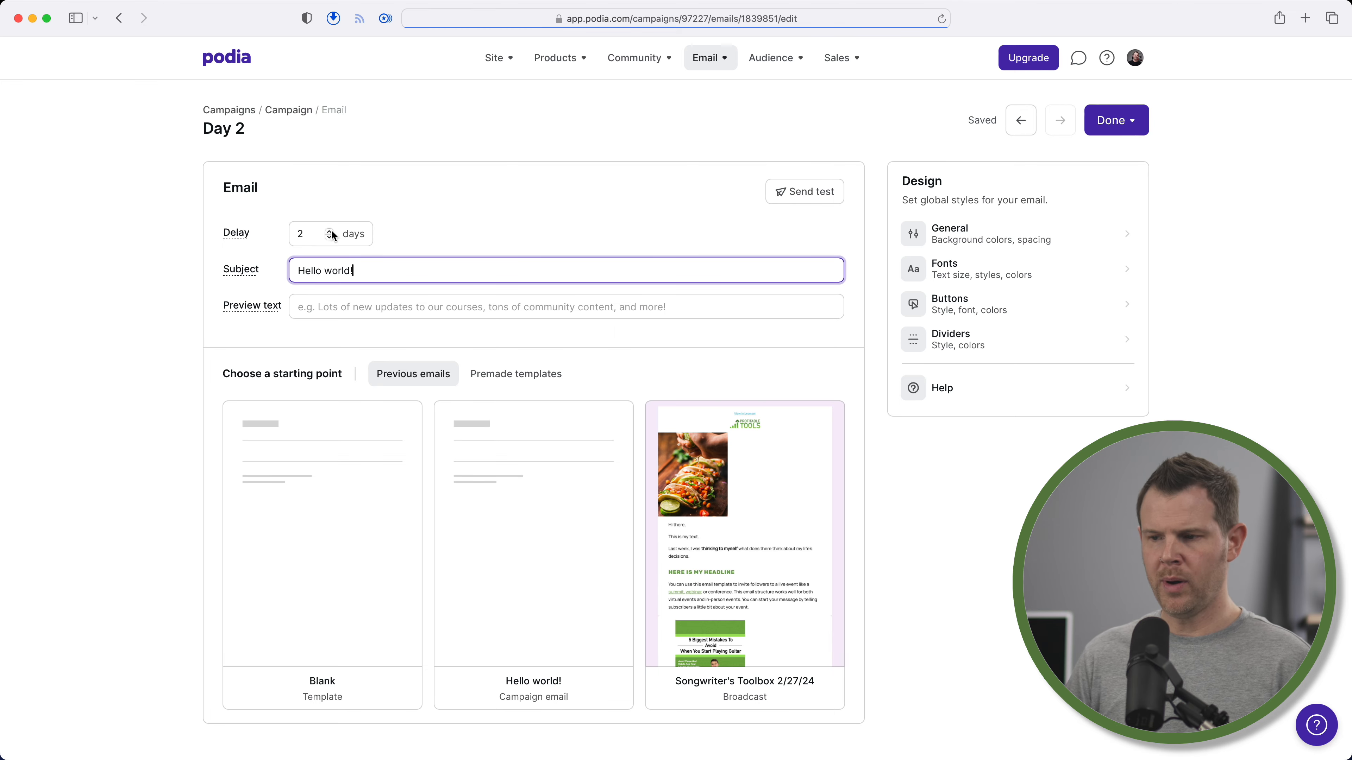
pyautogui.click(330, 231)
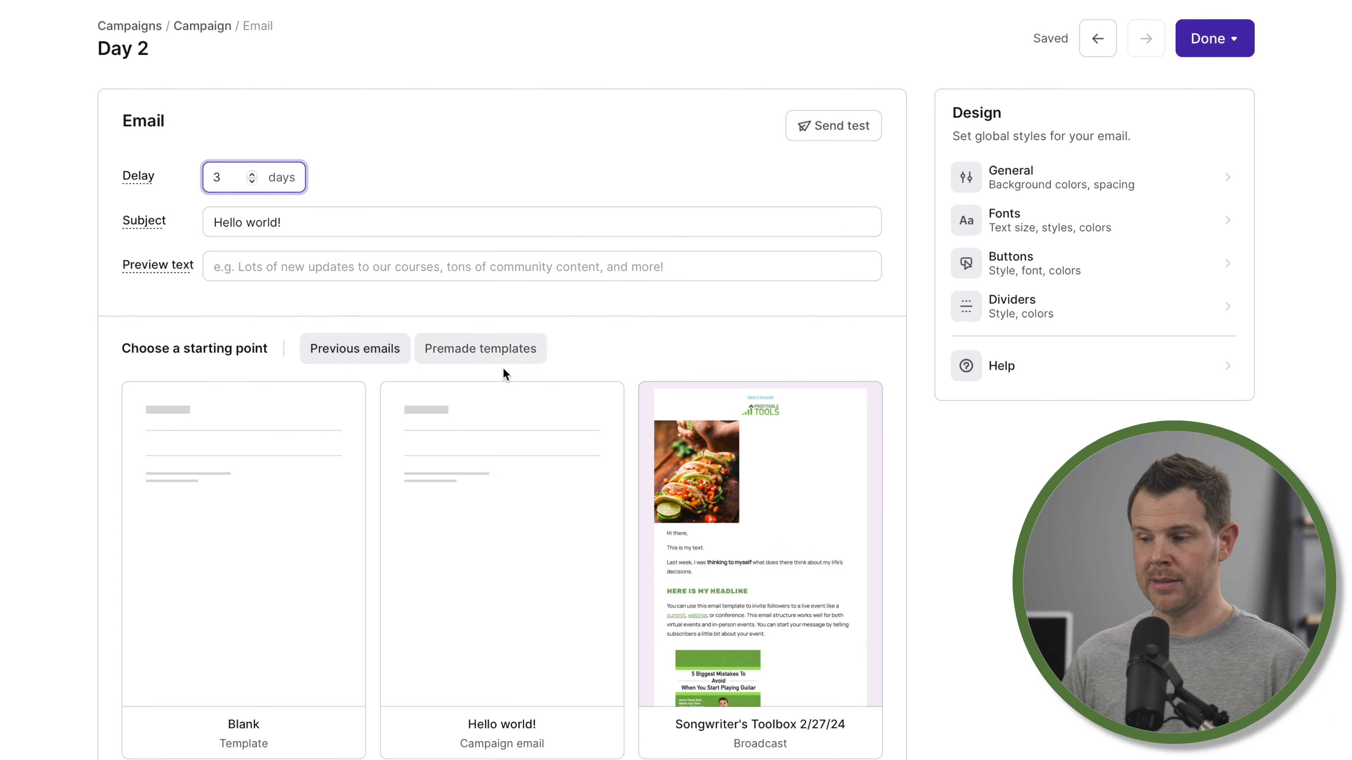
# Base the Day 3 email on the Songwriter's Toolbox 2/27/24 broadcast, review its content and leave it to finish later
pyautogui.click(819, 730)
pyautogui.scroll(-10, 754, 612)
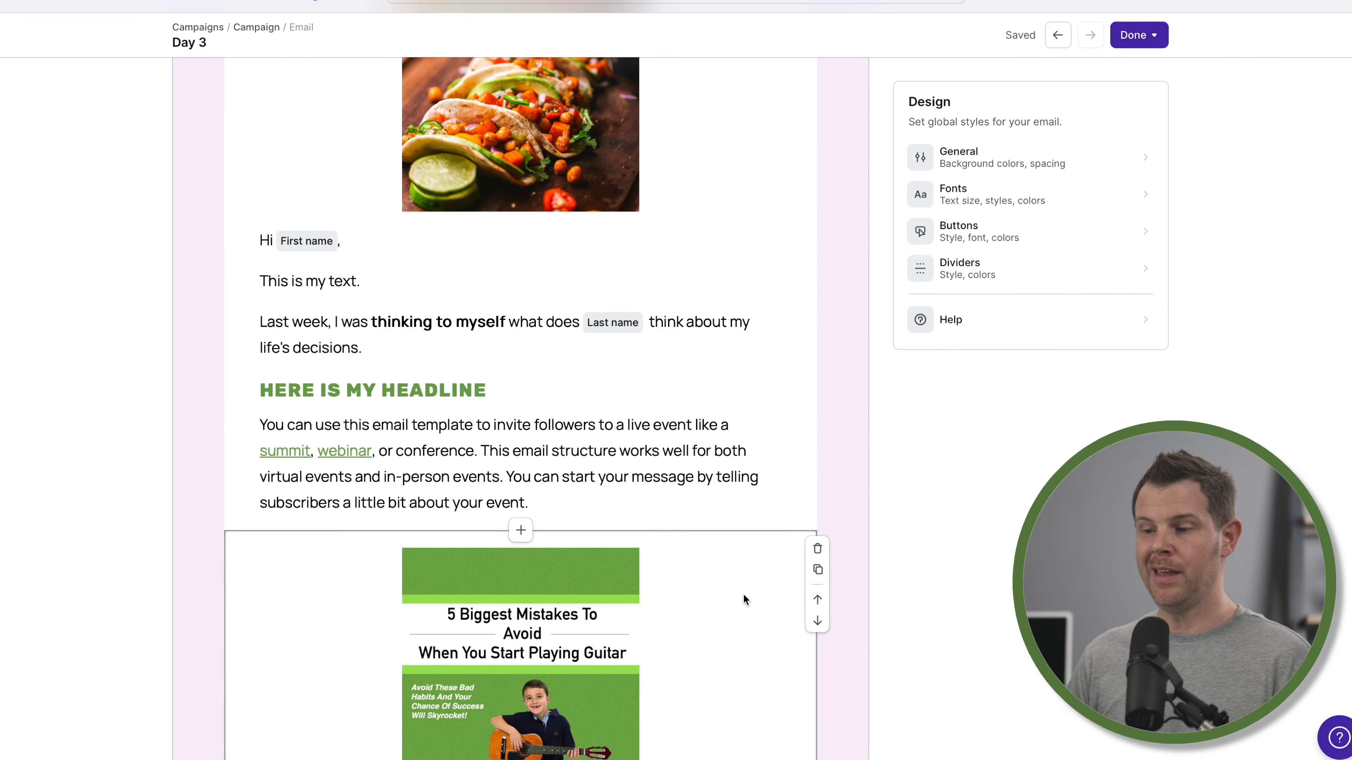
pyautogui.scroll(10, 742, 594)
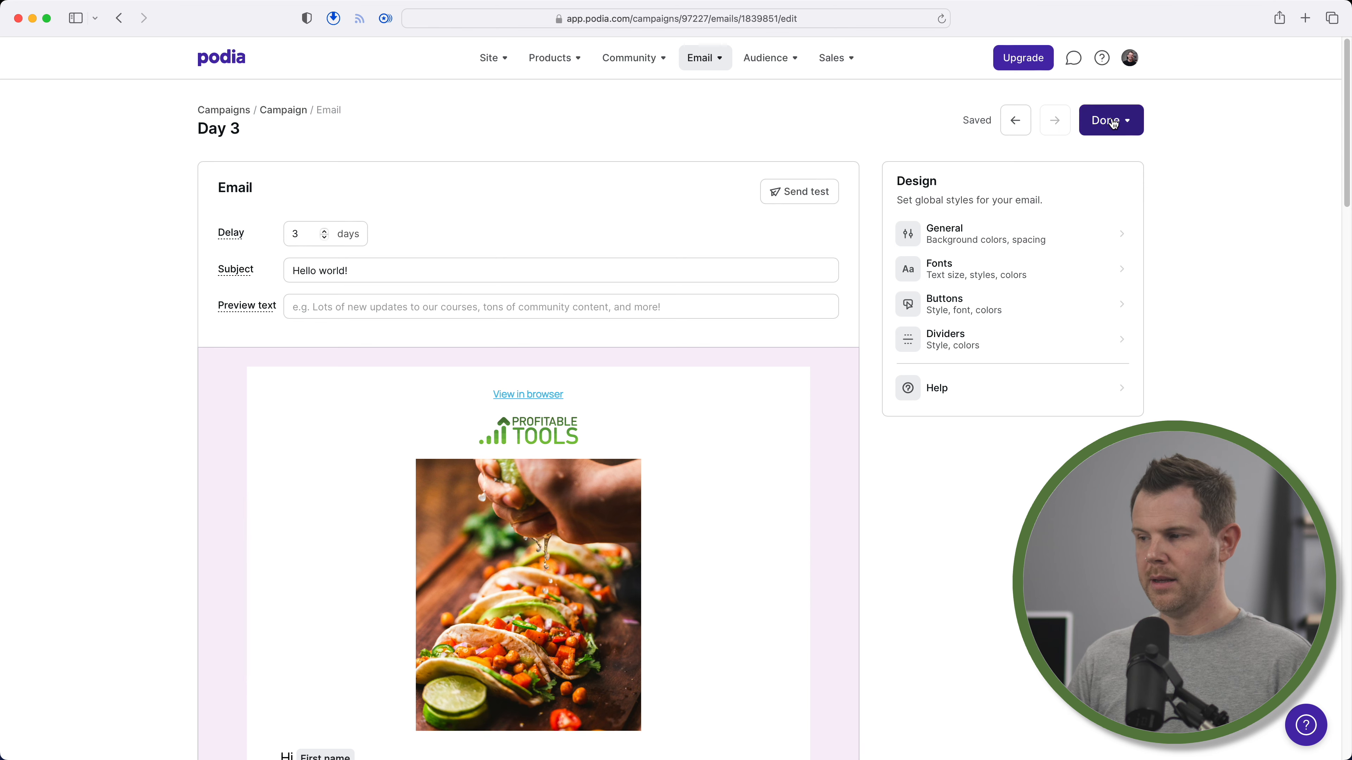
pyautogui.click(1113, 121)
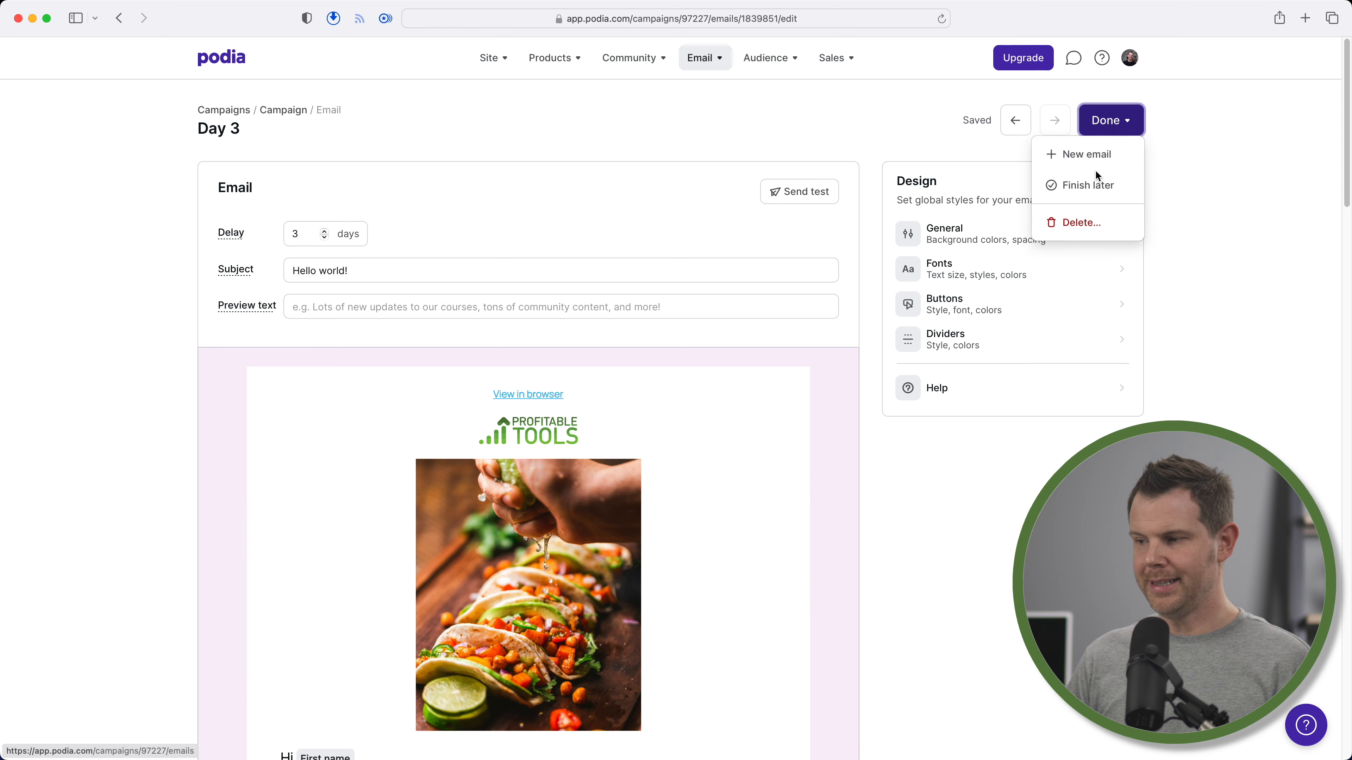
pyautogui.click(1112, 184)
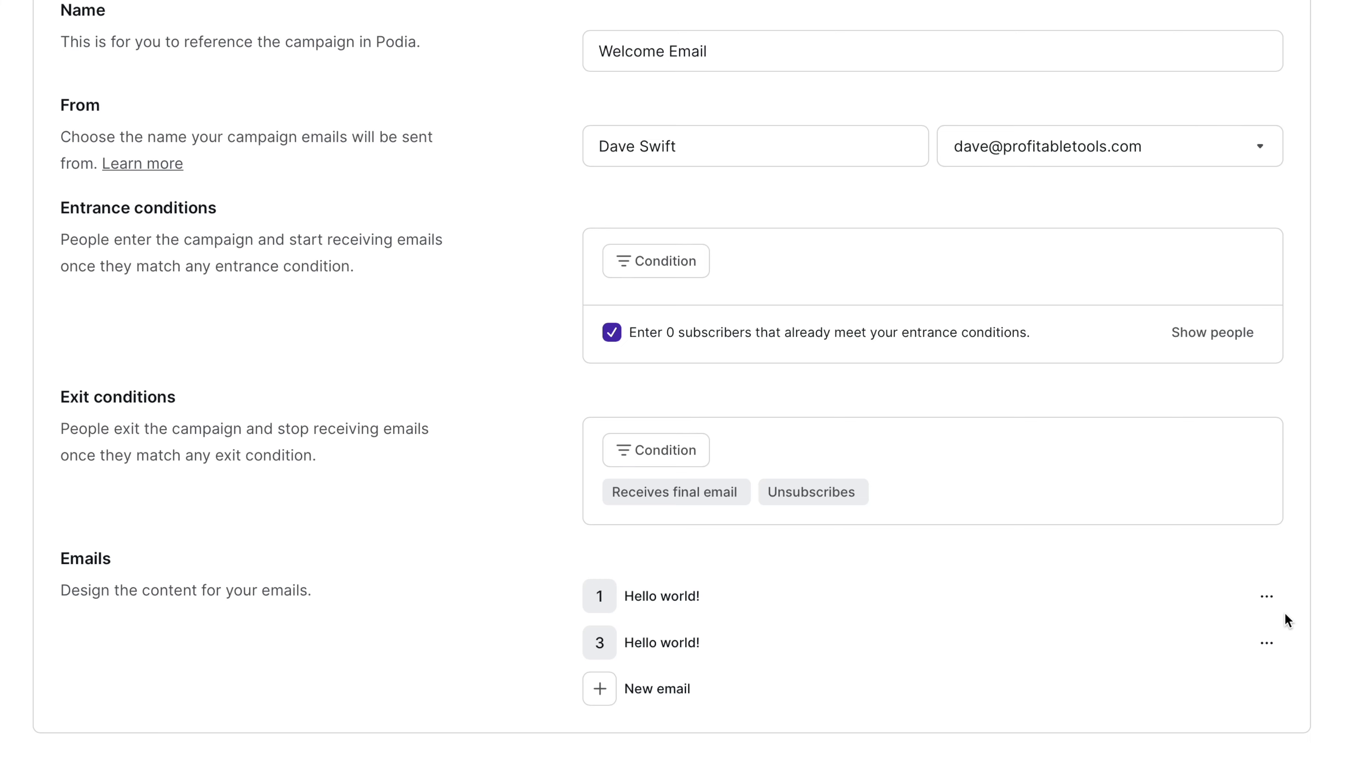
# Examine the second email's options and the available entrance and exit conditions for the Welcome Email campaign
pyautogui.click(1267, 643)
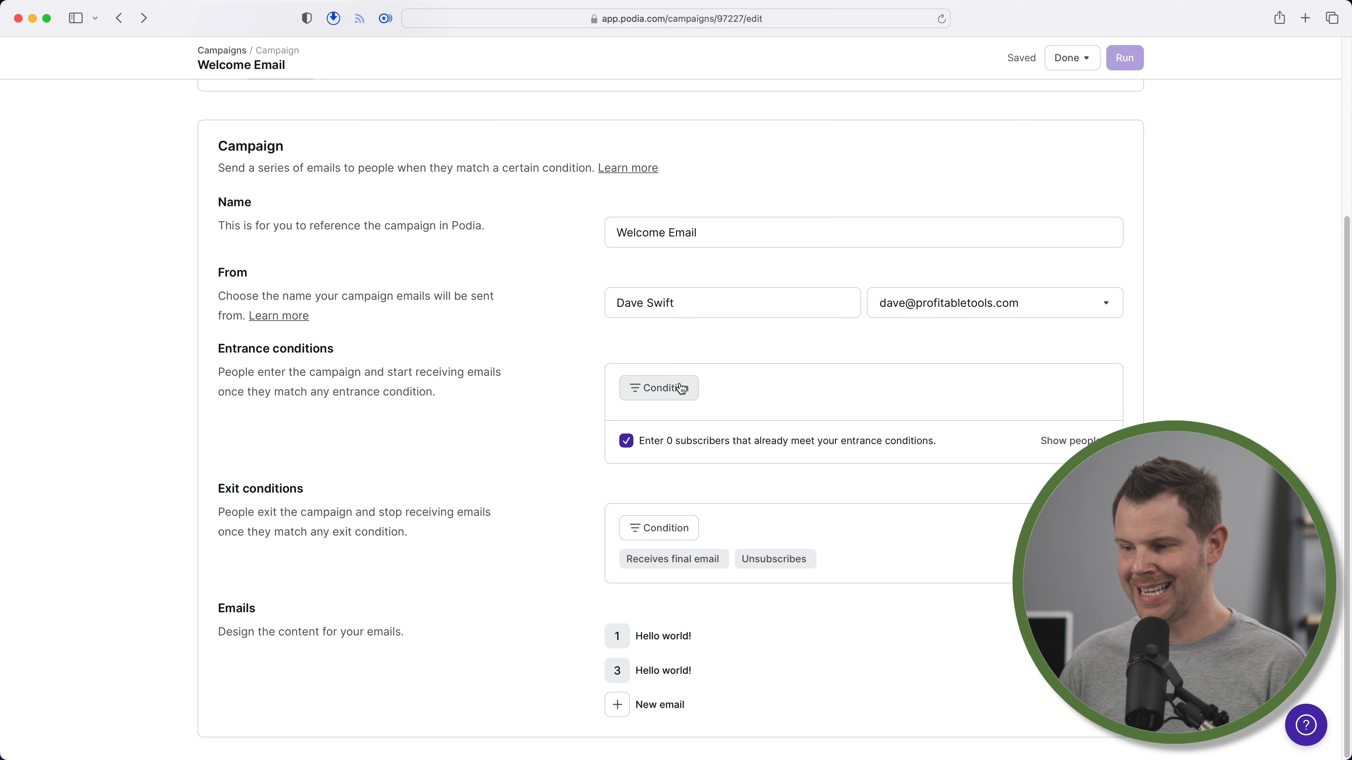
pyautogui.click(681, 389)
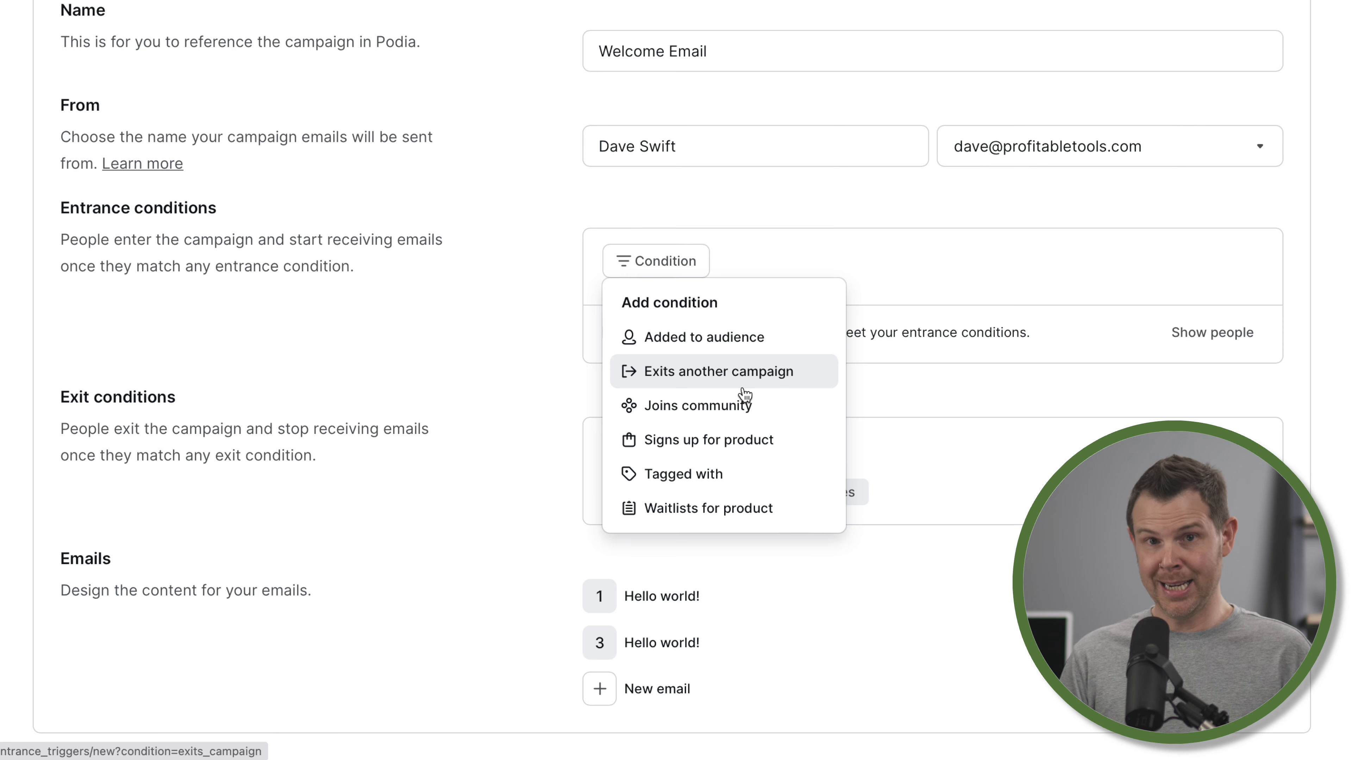
pyautogui.click(666, 450)
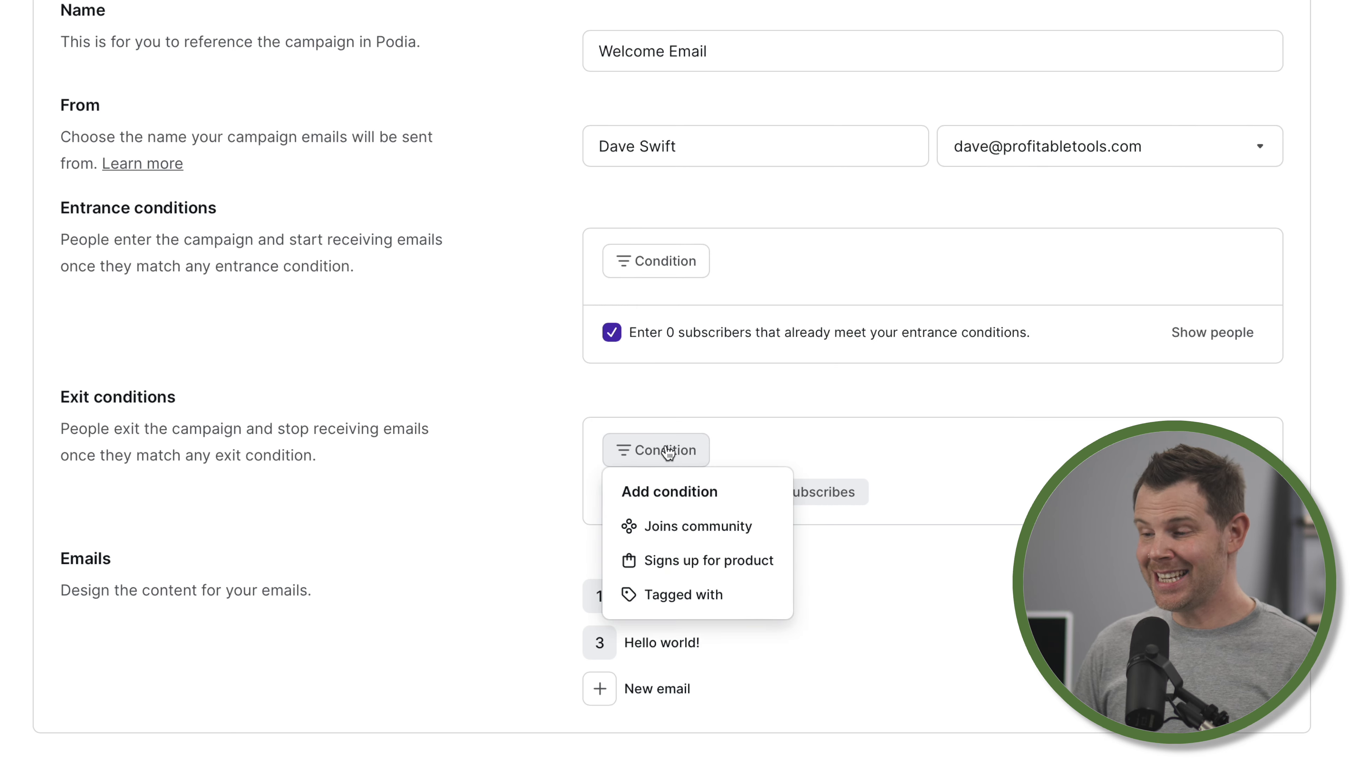